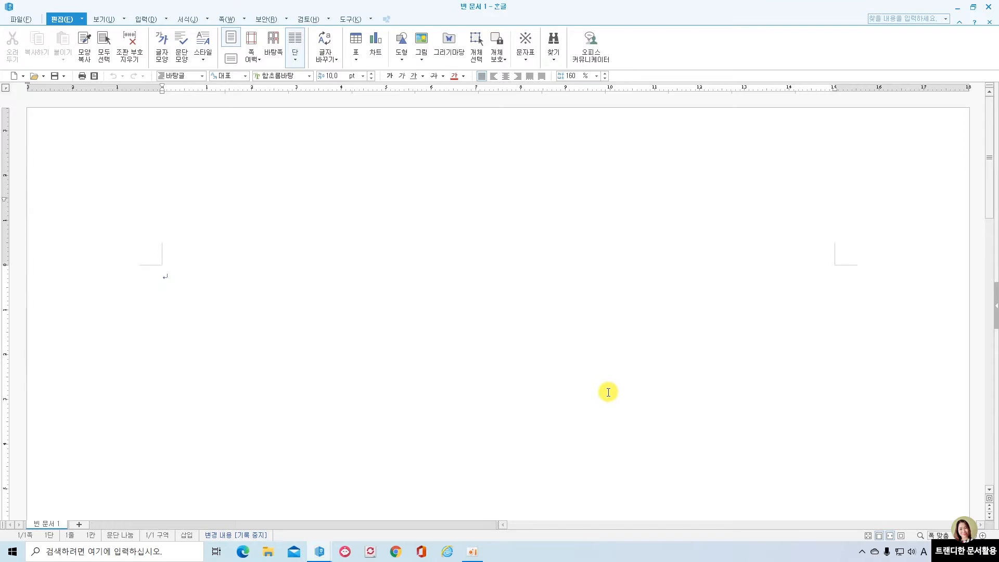
Create a document from the (일반기안문) template in the 공공기관 문서 category of 문서마당 and display the whole page
{"action": "left_click", "coordinate": [19, 18]}
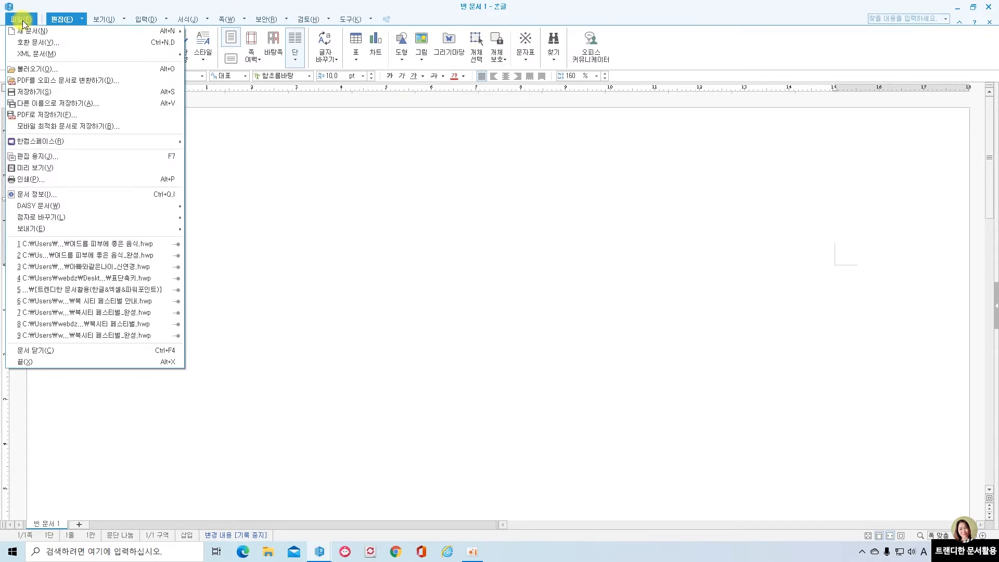
{"action": "mouse_move", "coordinate": [33, 39]}
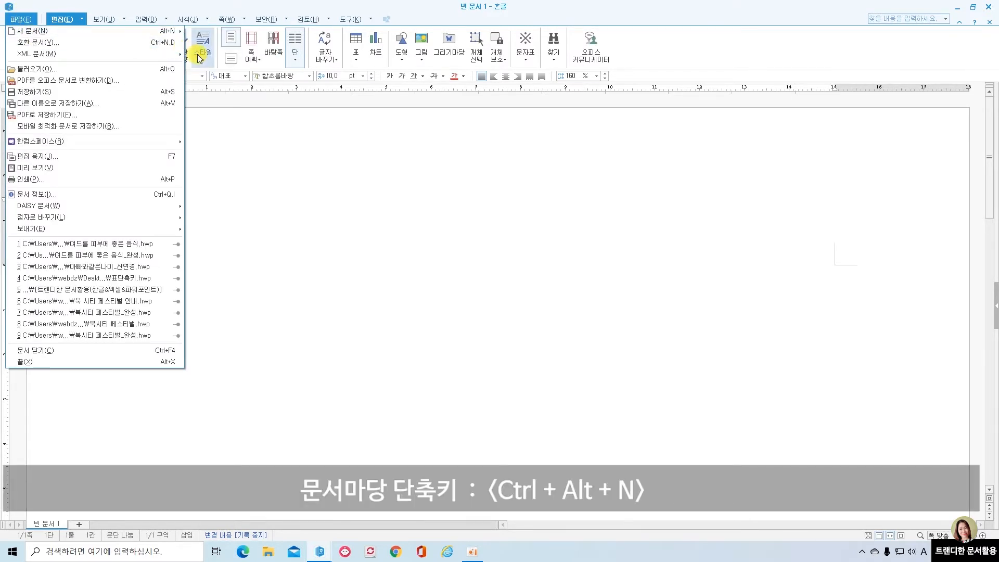
{"action": "mouse_move", "coordinate": [124, 32]}
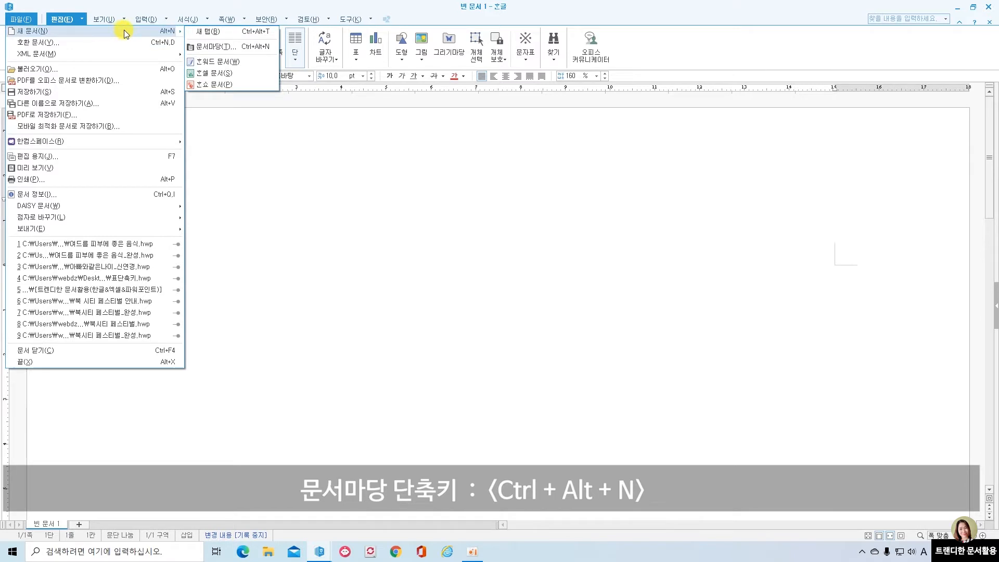
{"action": "left_click", "coordinate": [215, 48]}
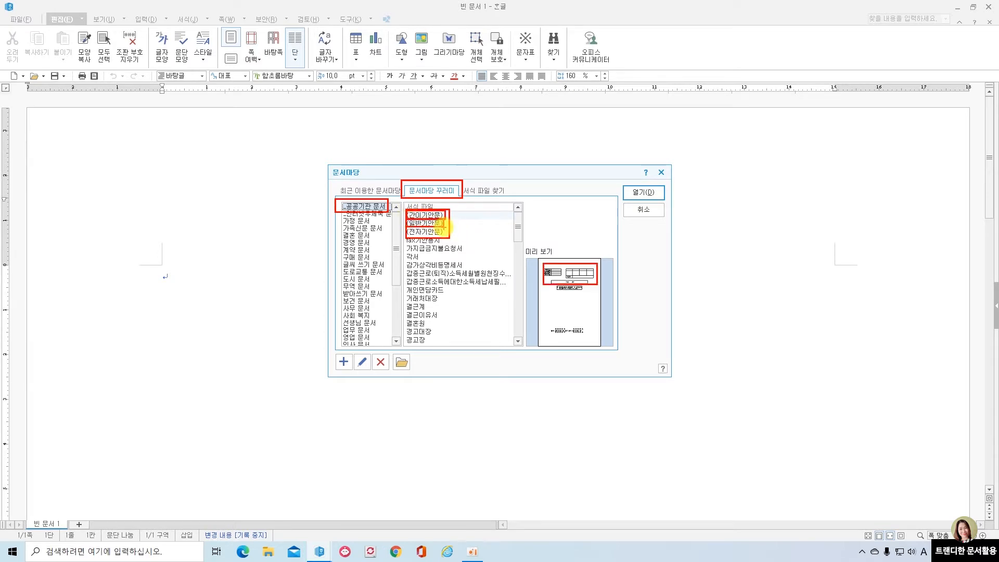
{"action": "left_click", "coordinate": [427, 223]}
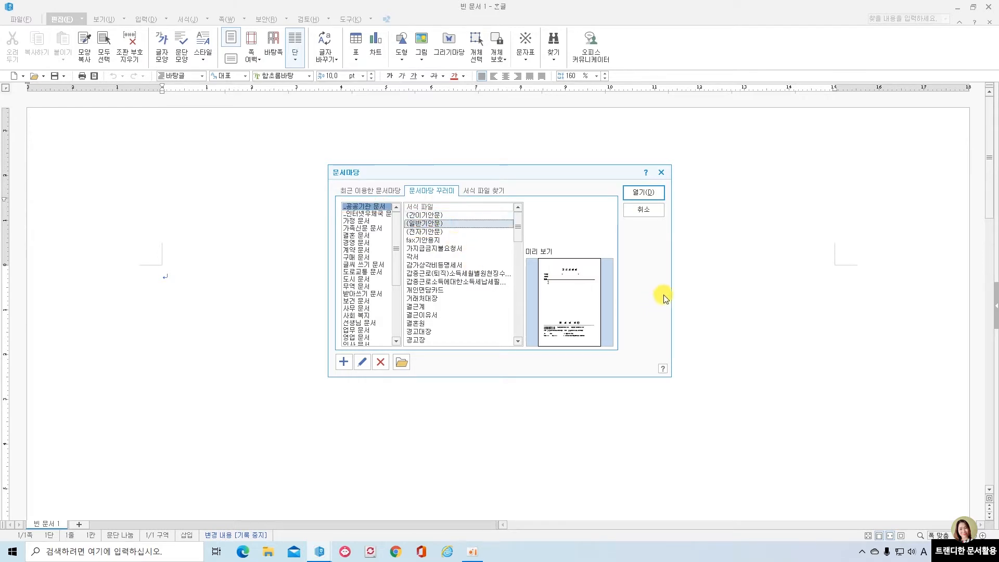
{"action": "left_click", "coordinate": [643, 192]}
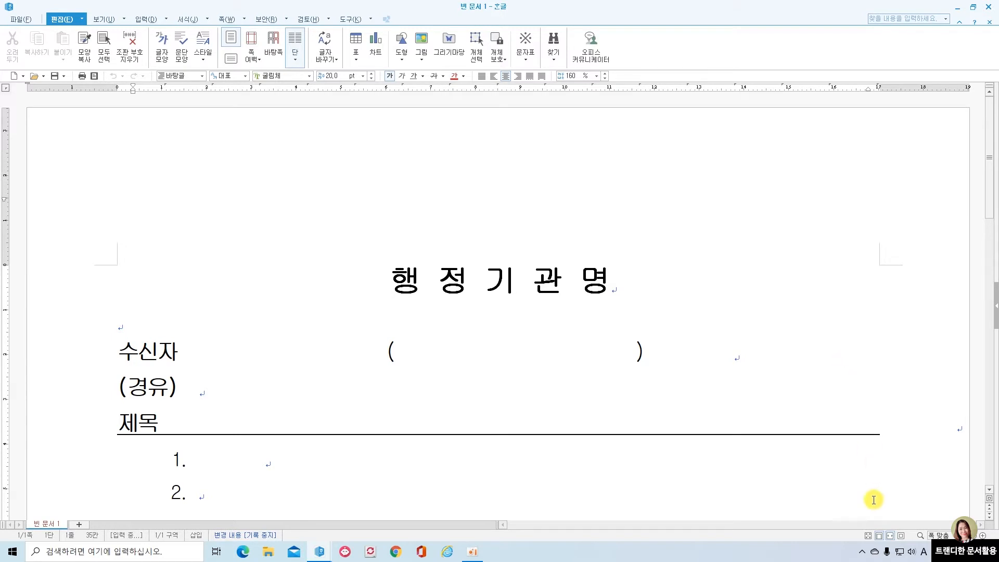
{"action": "left_click", "coordinate": [901, 536]}
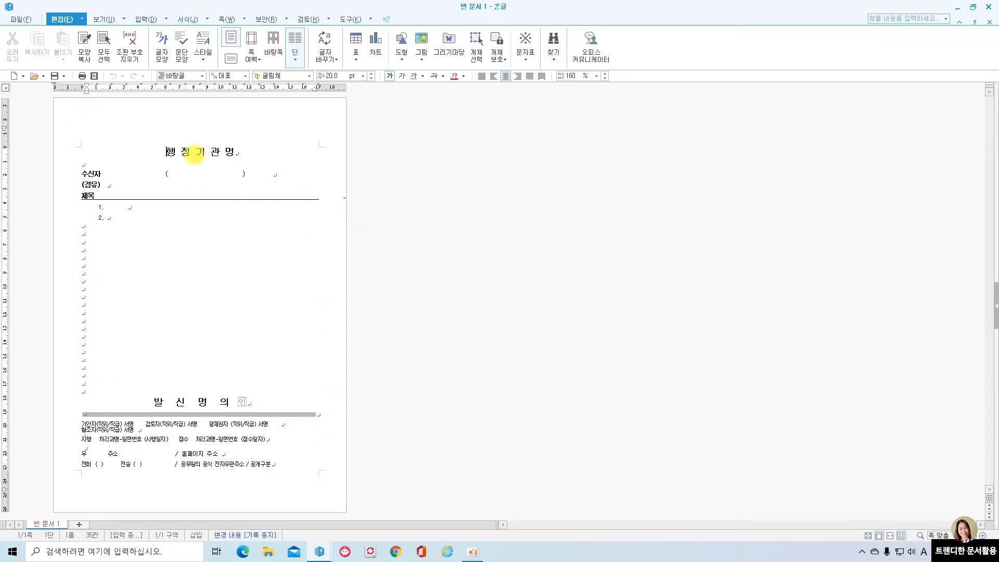
{"action": "left_click_drag", "start_coordinate": [149, 140], "coordinate": [251, 160]}
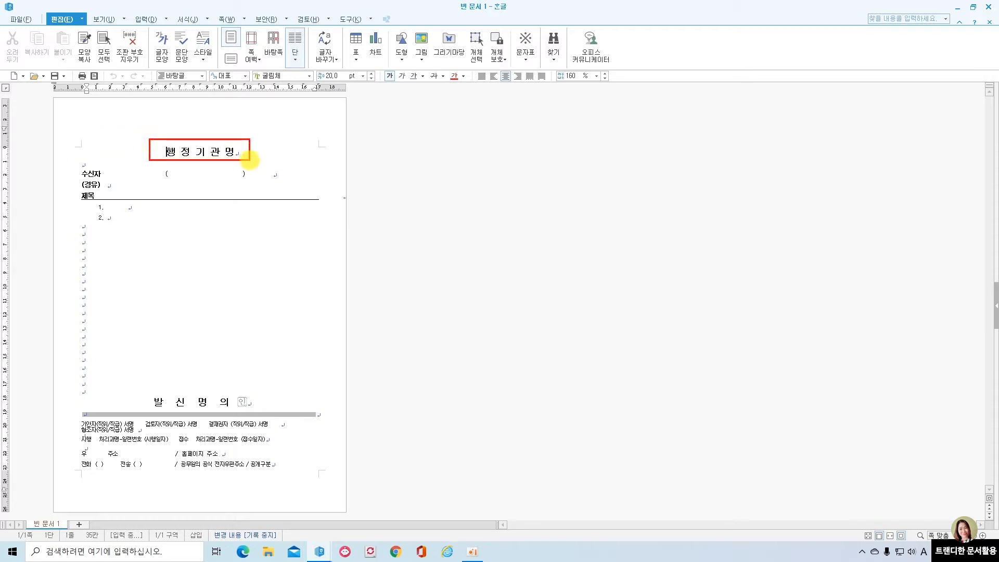
{"action": "left_click_drag", "start_coordinate": [76, 166], "coordinate": [264, 185]}
{"action": "left_click_drag", "start_coordinate": [81, 191], "coordinate": [321, 381]}
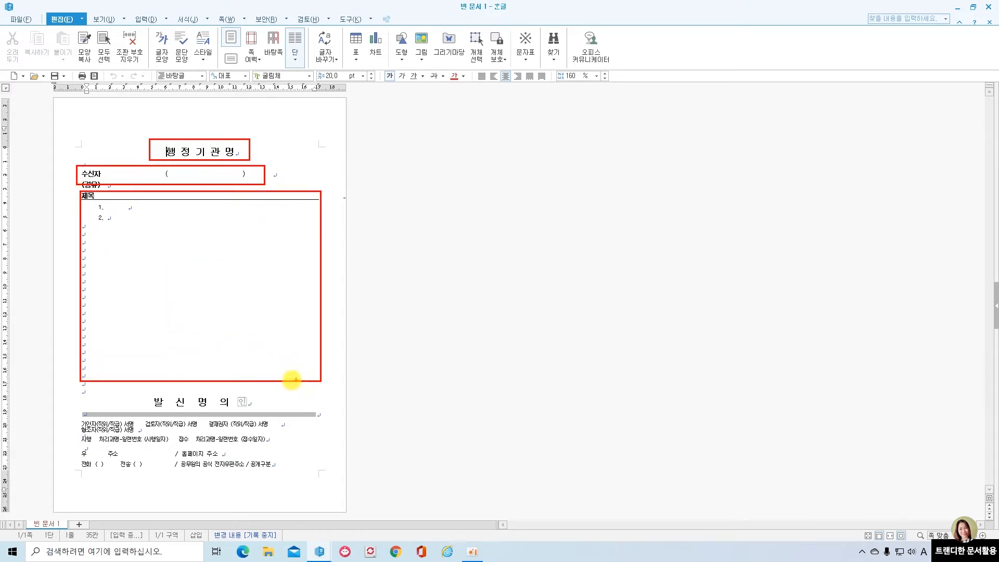
{"action": "left_click_drag", "start_coordinate": [142, 387], "coordinate": [259, 413]}
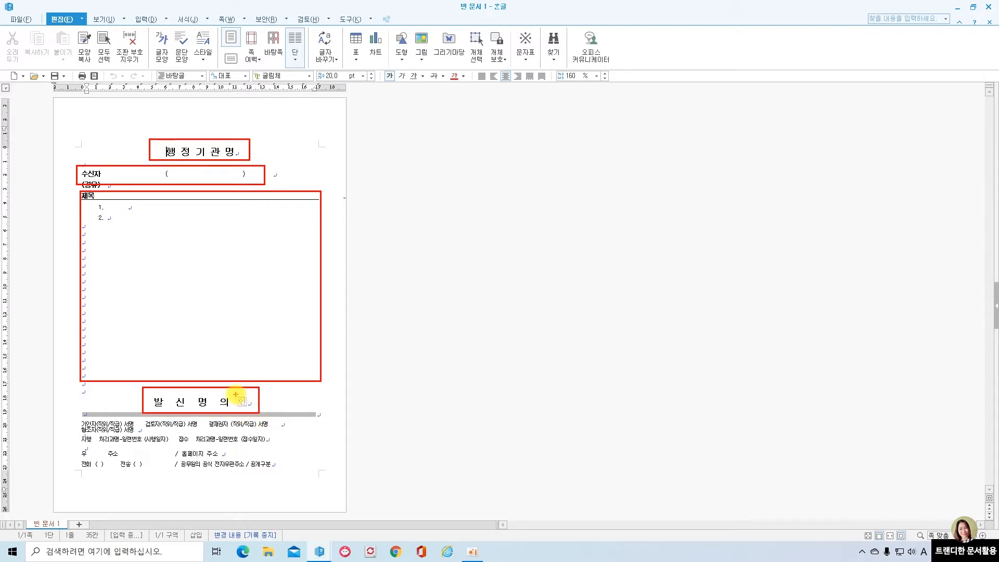
{"action": "left_click_drag", "start_coordinate": [235, 394], "coordinate": [252, 409]}
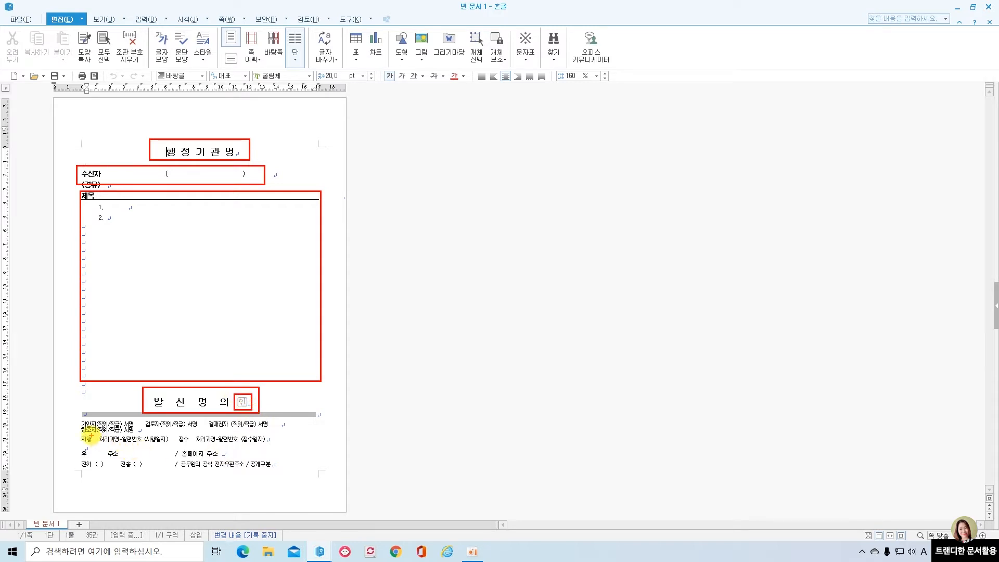
{"action": "left_click_drag", "start_coordinate": [77, 415], "coordinate": [321, 475]}
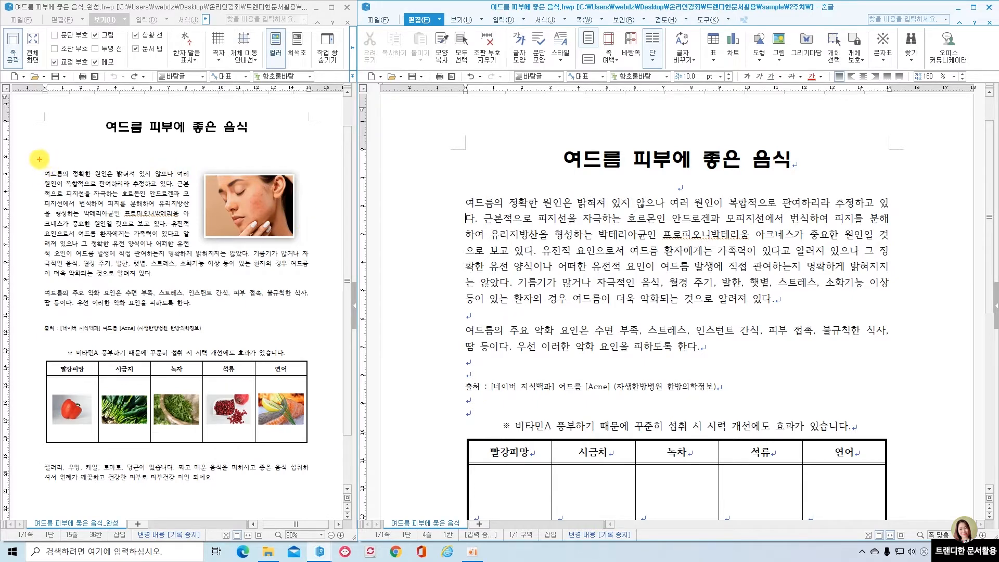
{"action": "left_click_drag", "start_coordinate": [40, 162], "coordinate": [316, 313]}
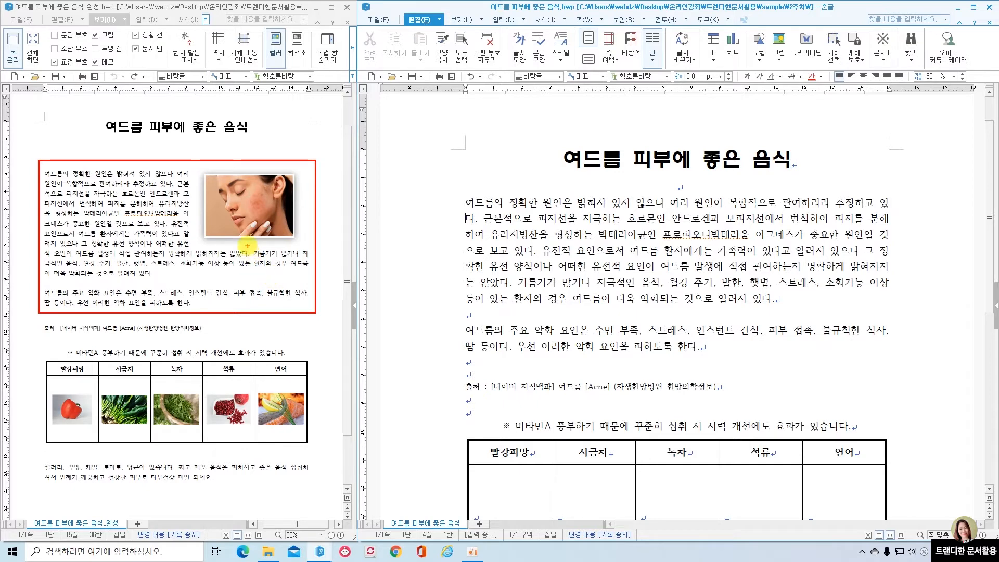
{"action": "left_click_drag", "start_coordinate": [193, 168], "coordinate": [308, 246]}
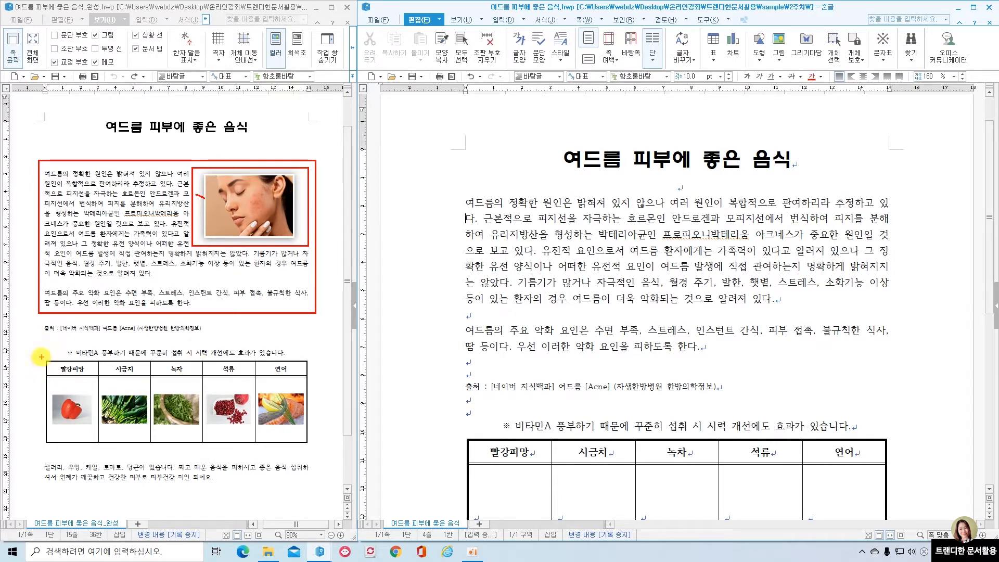
{"action": "left_click_drag", "start_coordinate": [38, 357], "coordinate": [317, 454]}
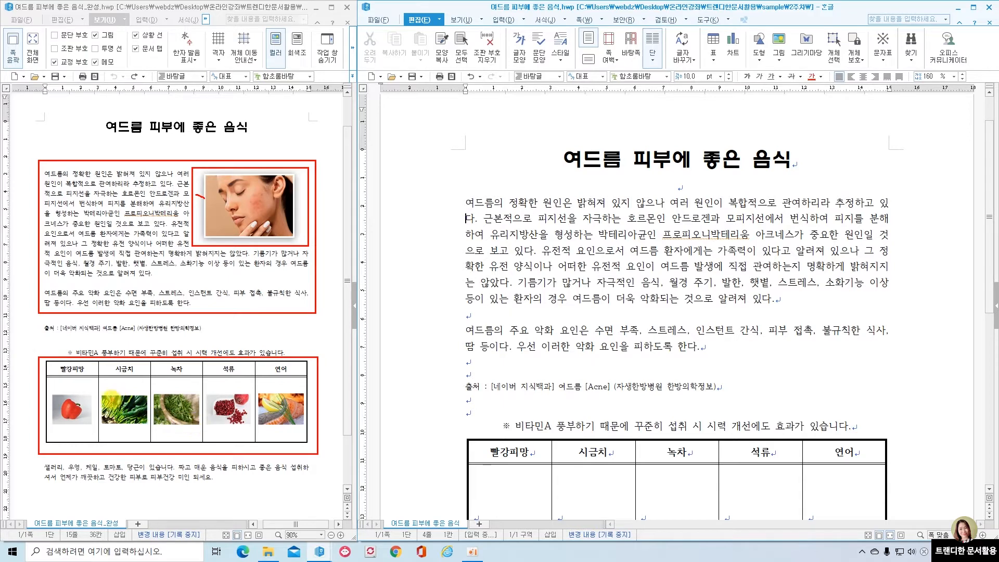
{"action": "mouse_move", "coordinate": [100, 390]}
{"action": "left_mouse_down"}
{"action": "mouse_move", "coordinate": [276, 411]}
{"action": "mouse_move", "coordinate": [306, 429]}
{"action": "left_mouse_up"}
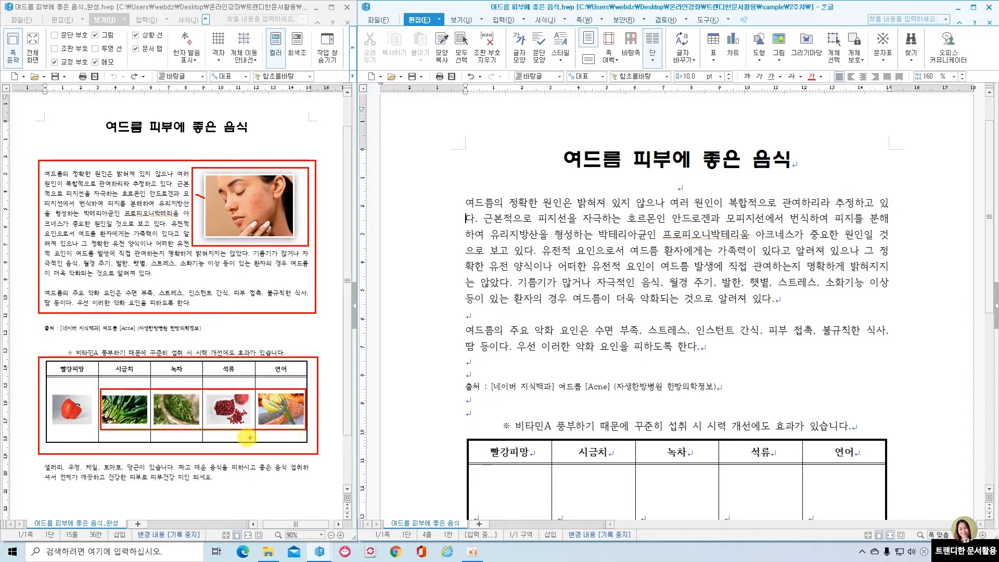
{"action": "left_click_drag", "start_coordinate": [47, 390], "coordinate": [97, 430]}
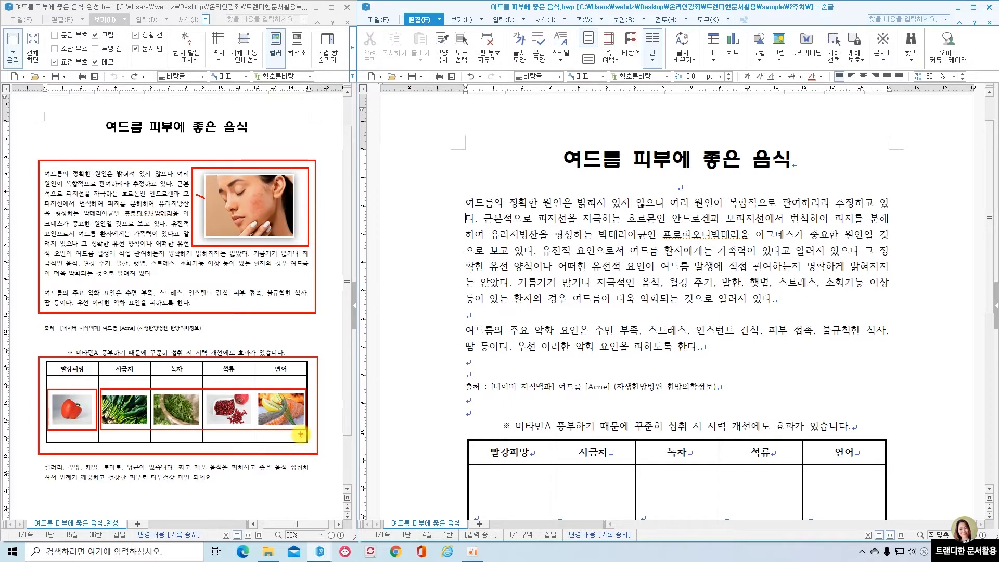
{"action": "key", "text": "Escape"}
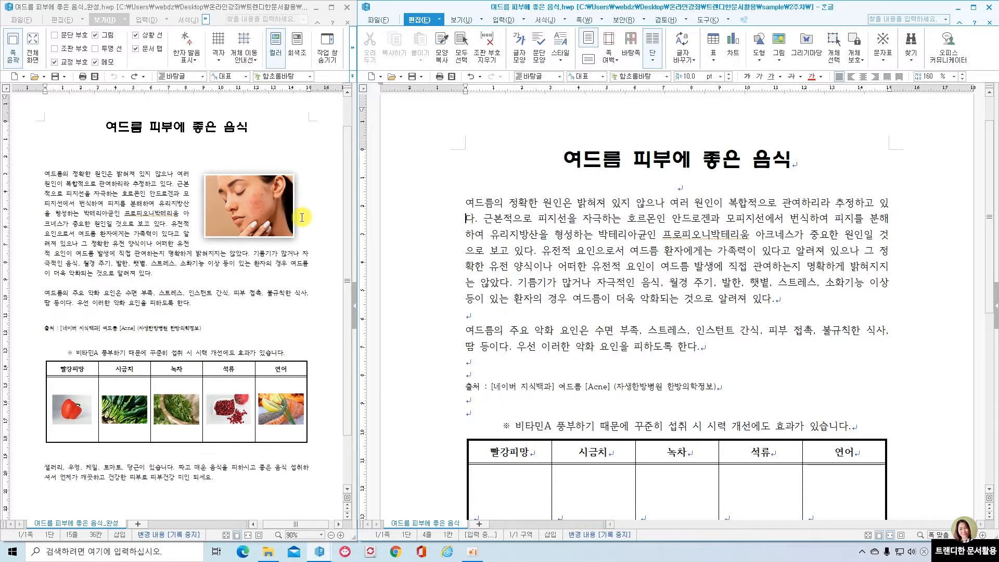
Compare how the spinach picture and the bell pepper picture are placed in the table of the finished 여드름 피부에 좋은 음식_완성 document
{"action": "left_click", "coordinate": [129, 412]}
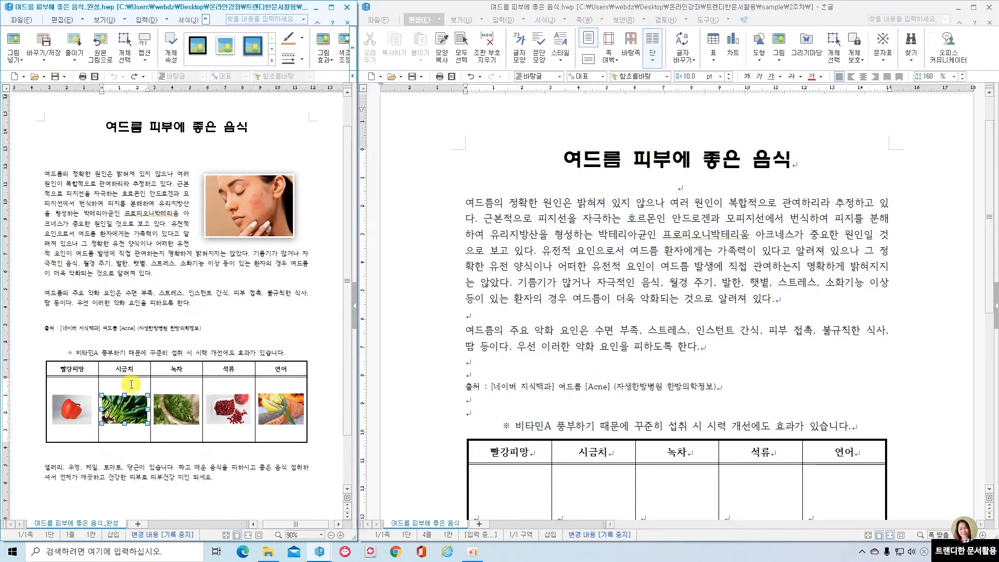
{"action": "left_click", "coordinate": [131, 385]}
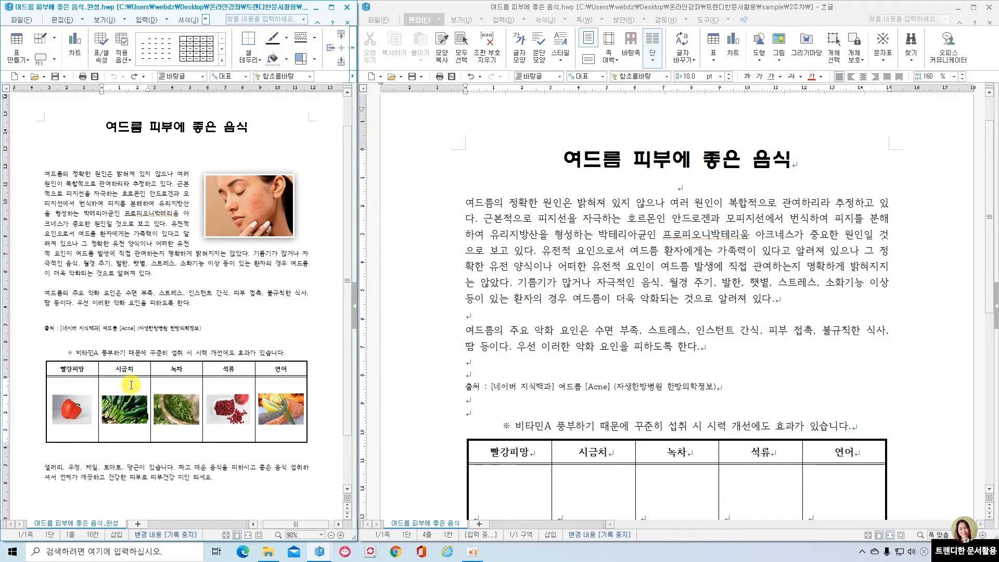
{"action": "left_click", "coordinate": [80, 414]}
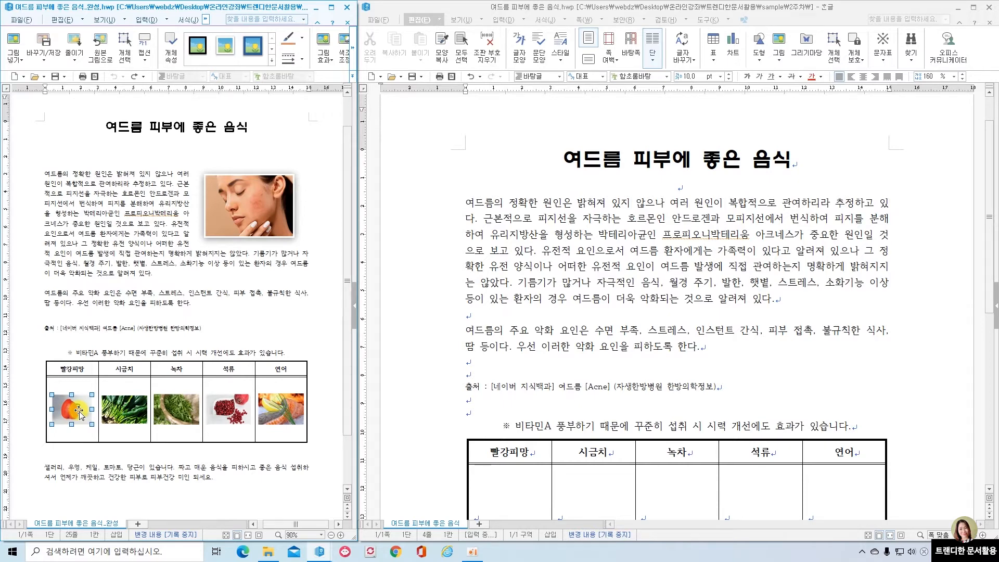
{"action": "left_click", "coordinate": [332, 405]}
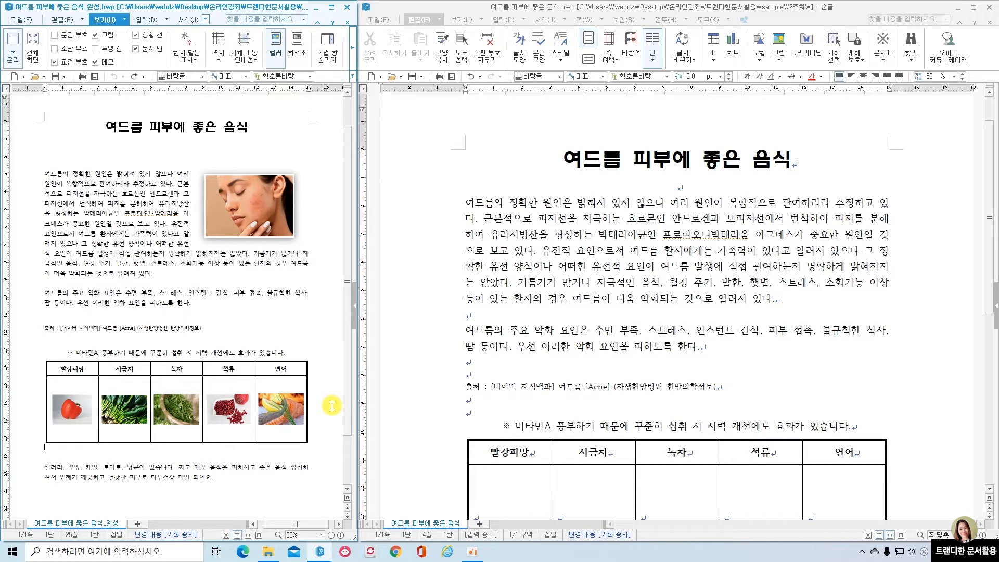
Try moving the food table up into the body text, check whether the bell pepper picture follows it, and undo the move
{"action": "left_click", "coordinate": [290, 362]}
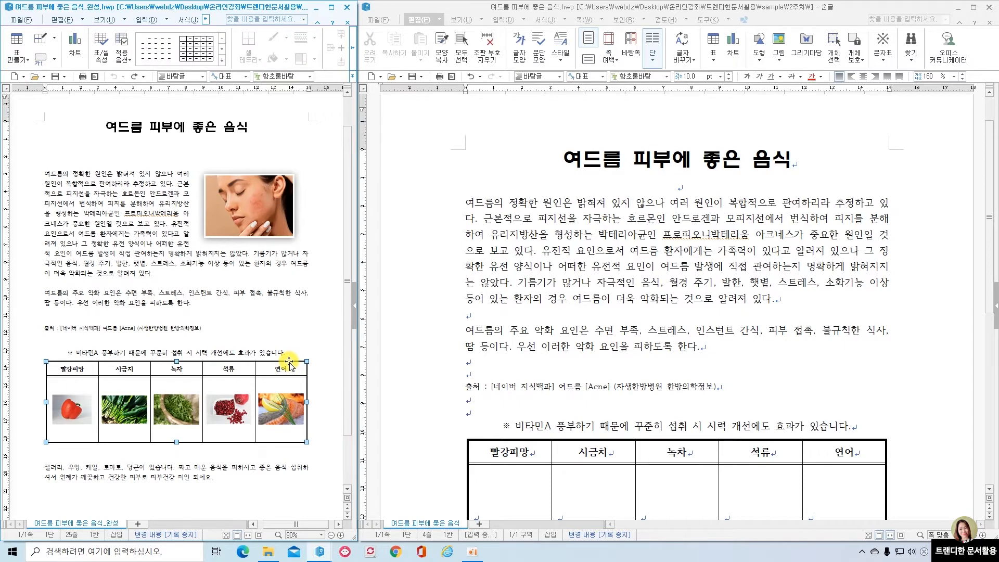
{"action": "left_click_drag", "start_coordinate": [289, 362], "coordinate": [288, 270]}
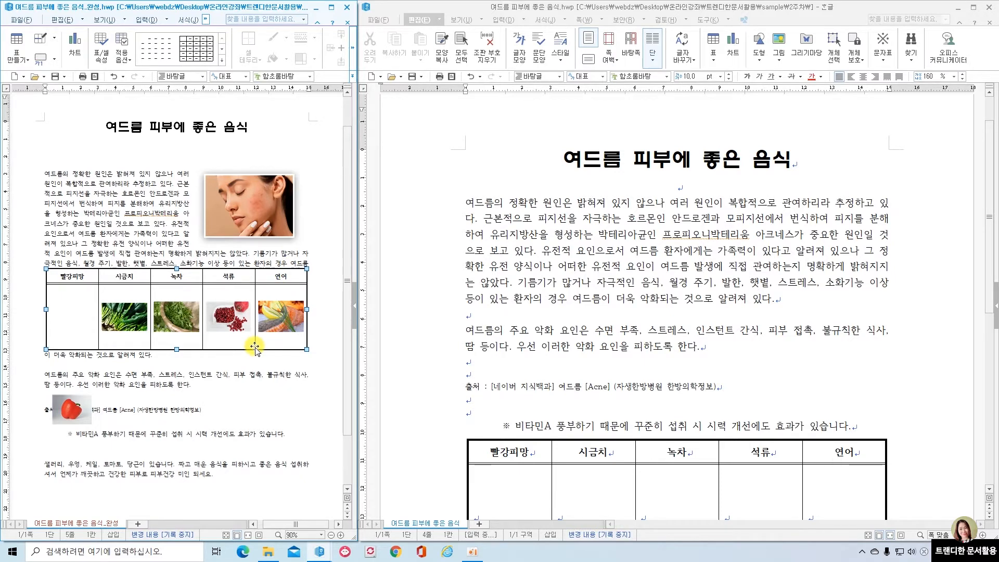
{"action": "left_click", "coordinate": [75, 414]}
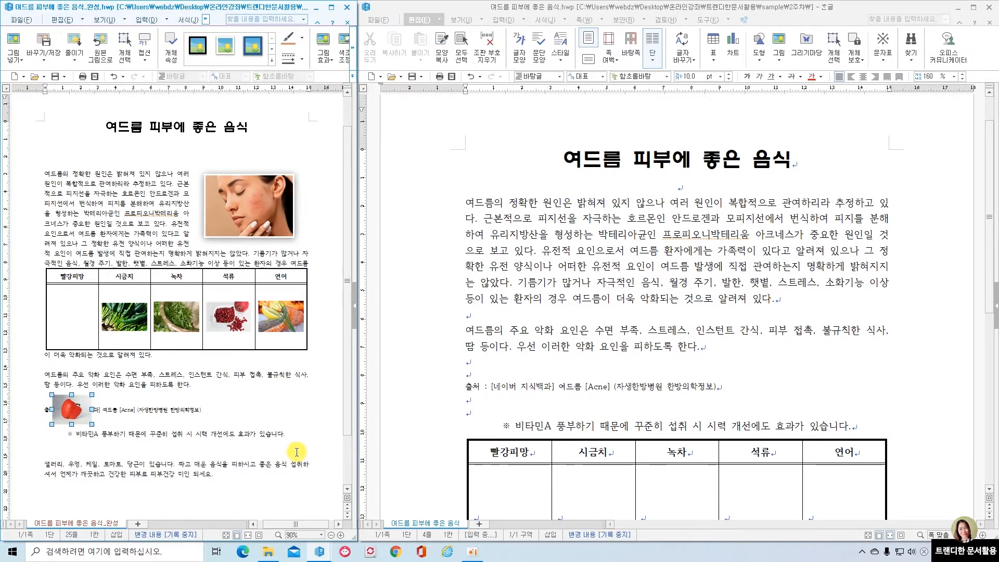
{"action": "left_click", "coordinate": [77, 316]}
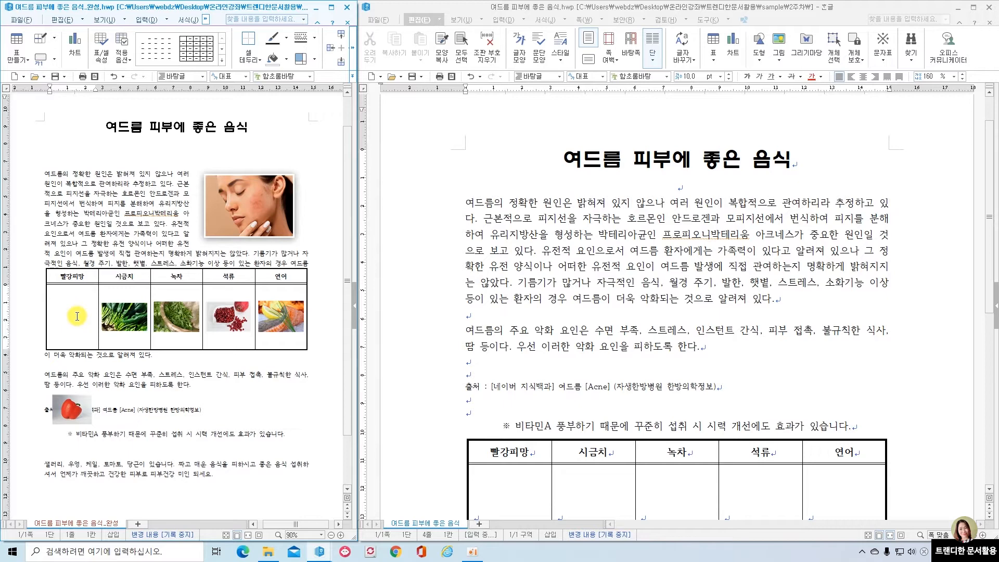
{"action": "key", "text": "ctrl+z"}
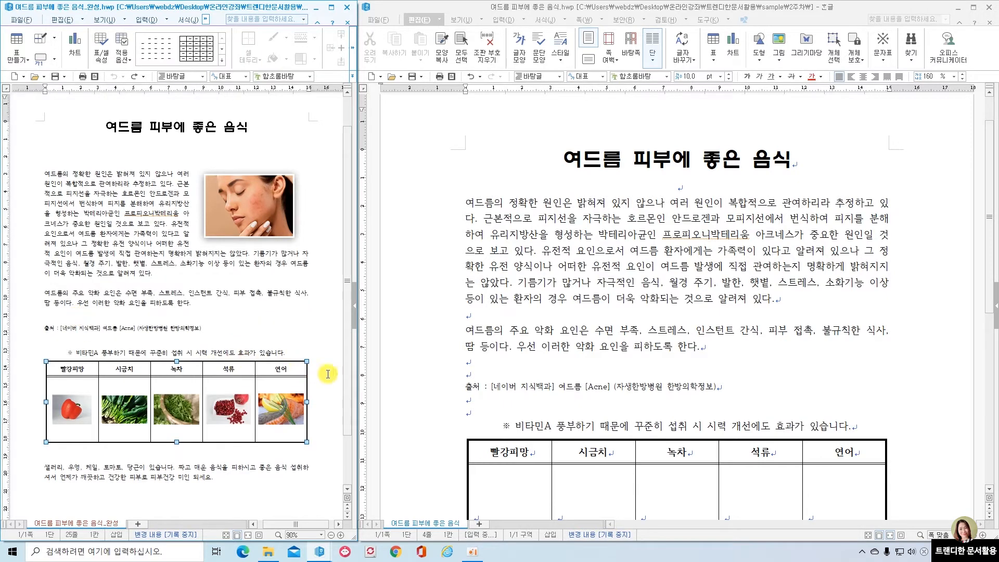
{"action": "left_click", "coordinate": [328, 379]}
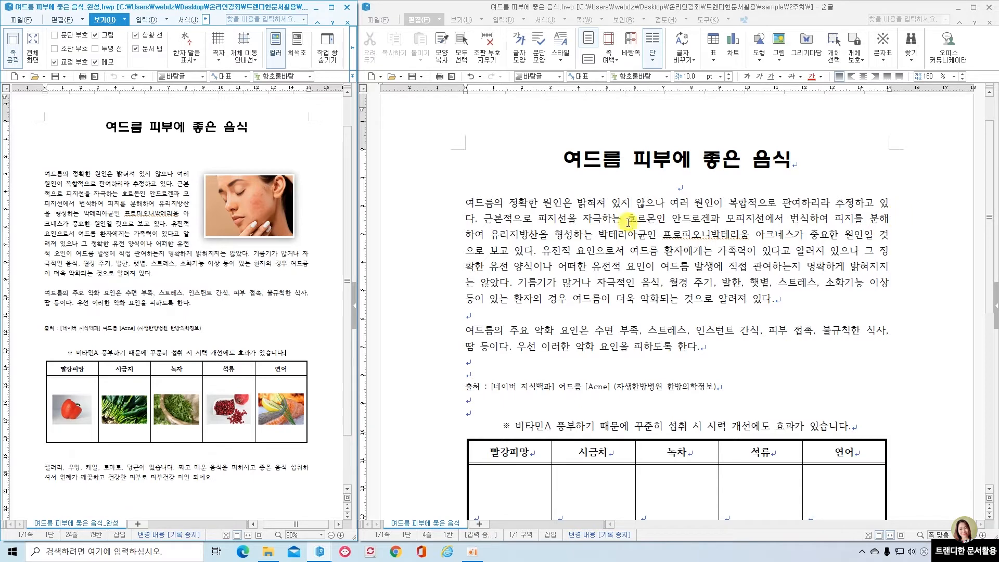
Insert the 여드름 picture without 글자처럼 취급 beside the first body paragraph, about 59 × 39 mm, and align it with the right text margin
{"action": "left_click", "coordinate": [467, 203]}
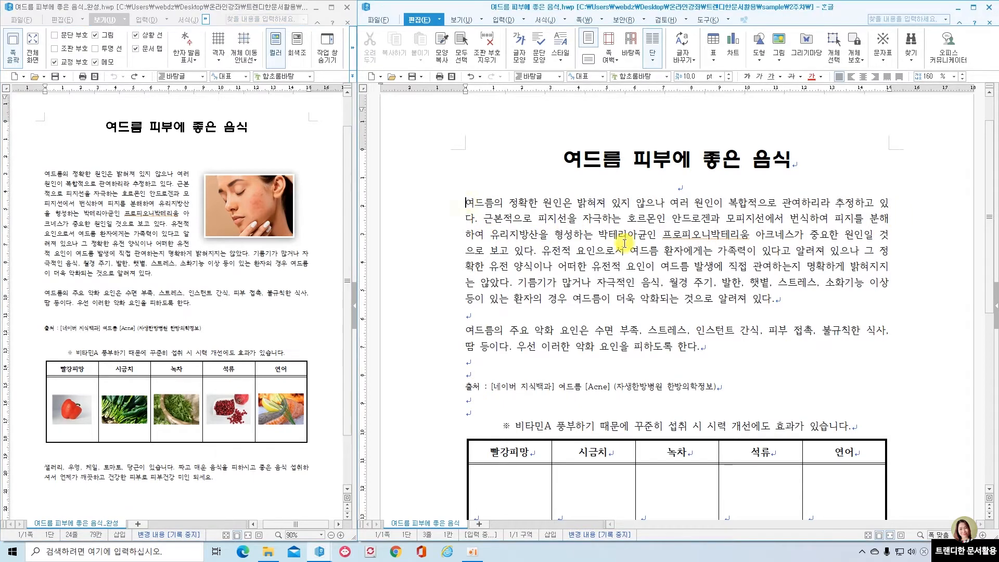
{"action": "left_click", "coordinate": [891, 202]}
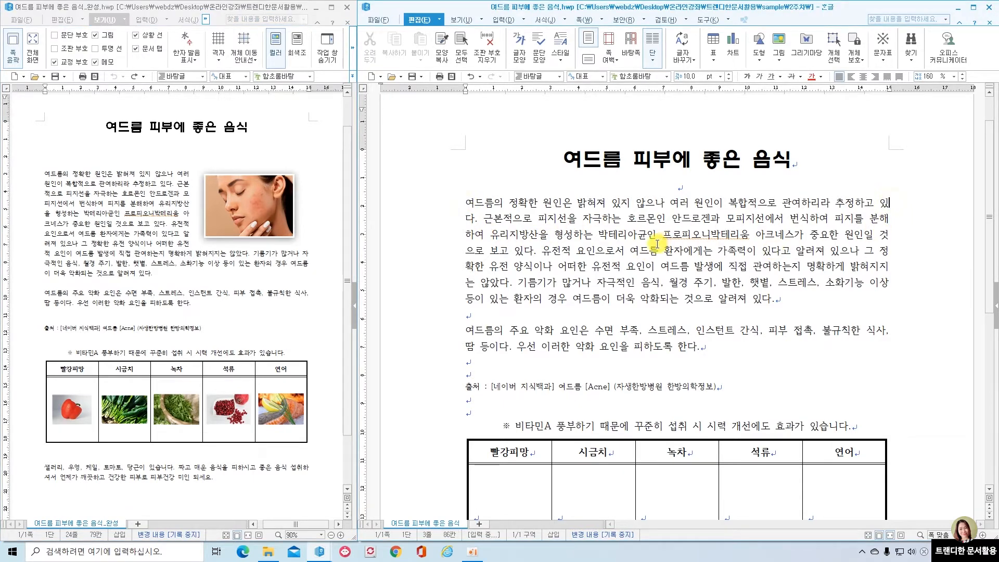
{"action": "left_click", "coordinate": [463, 202]}
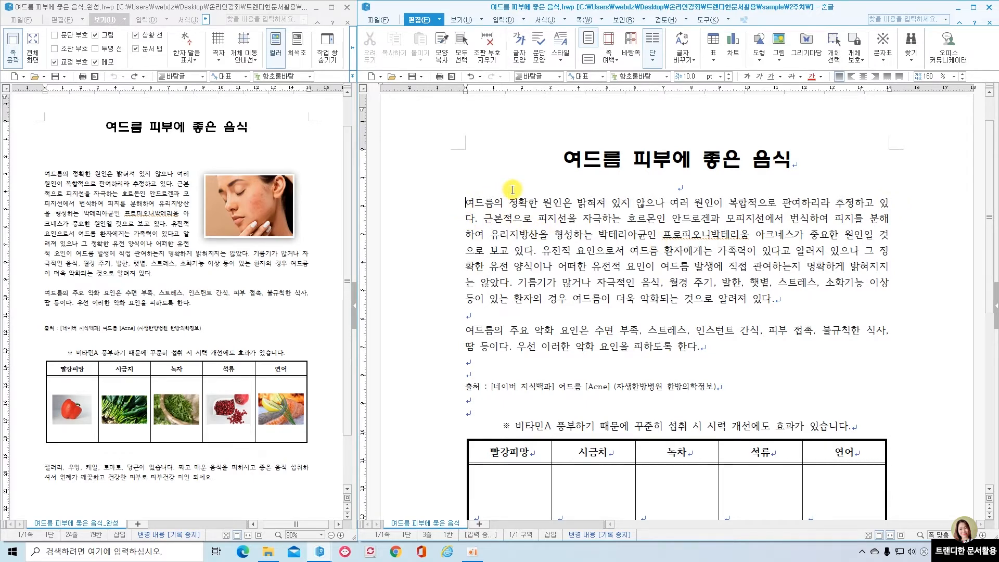
{"action": "left_click", "coordinate": [505, 19]}
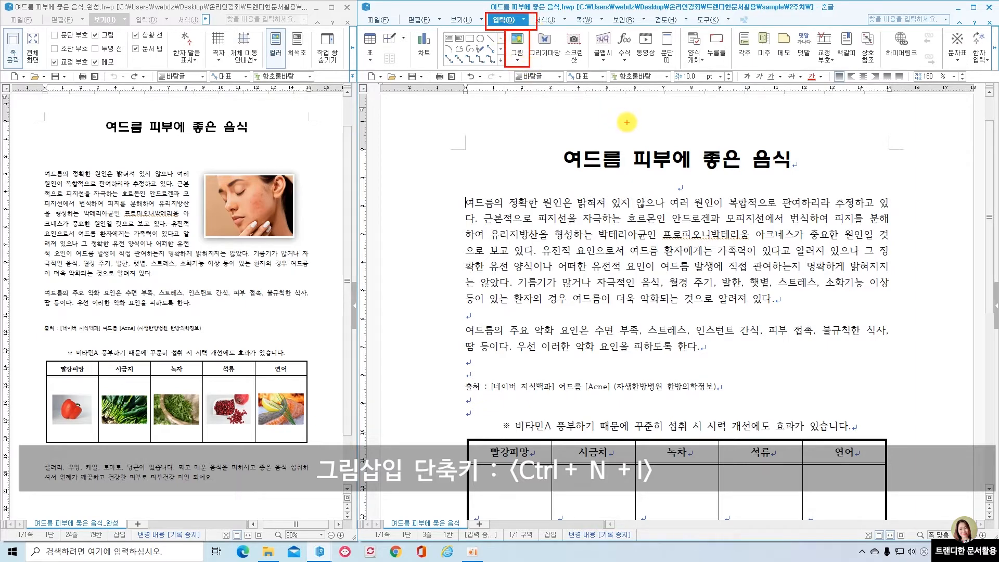
{"action": "left_click", "coordinate": [519, 38]}
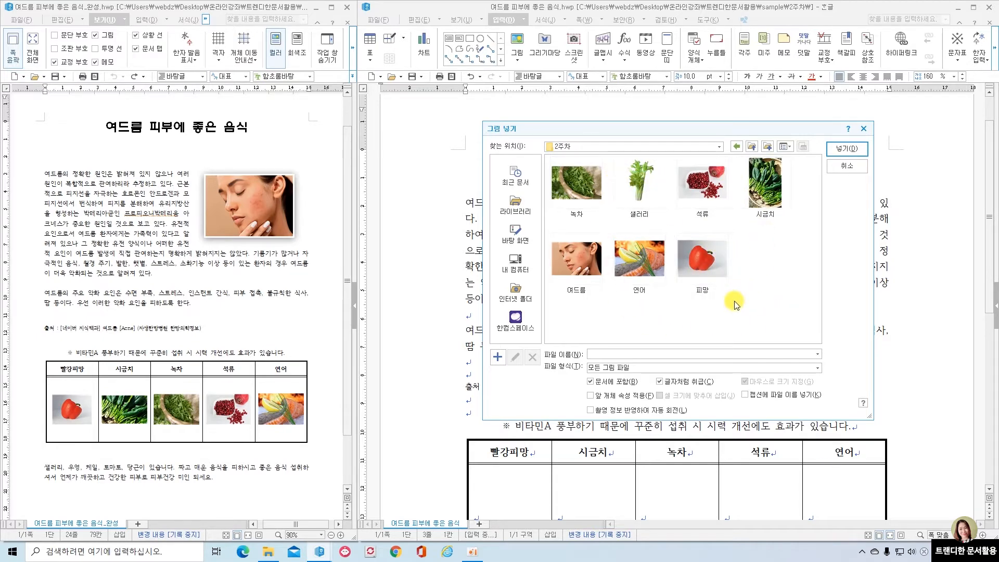
{"action": "left_click", "coordinate": [581, 259]}
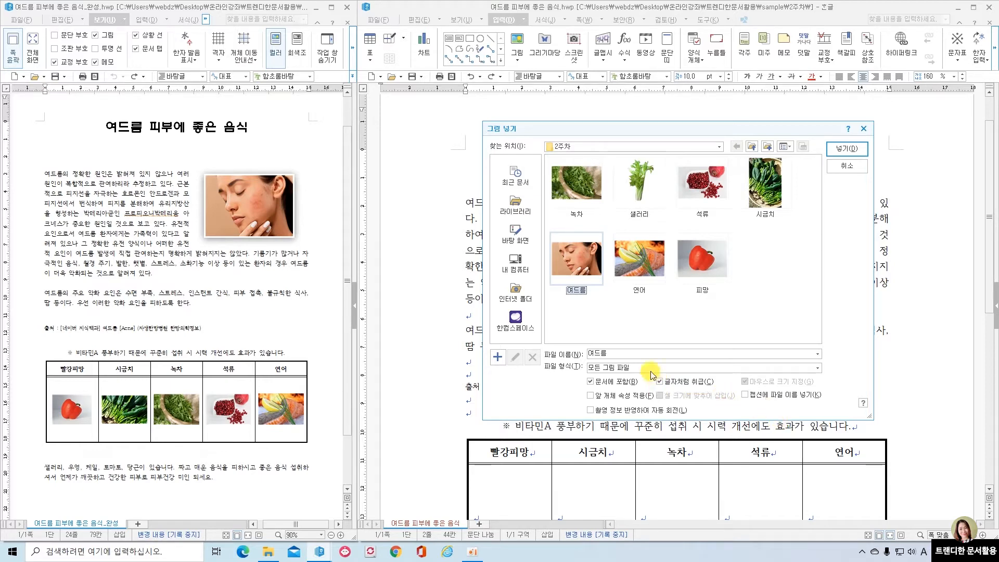
{"action": "left_click", "coordinate": [659, 381]}
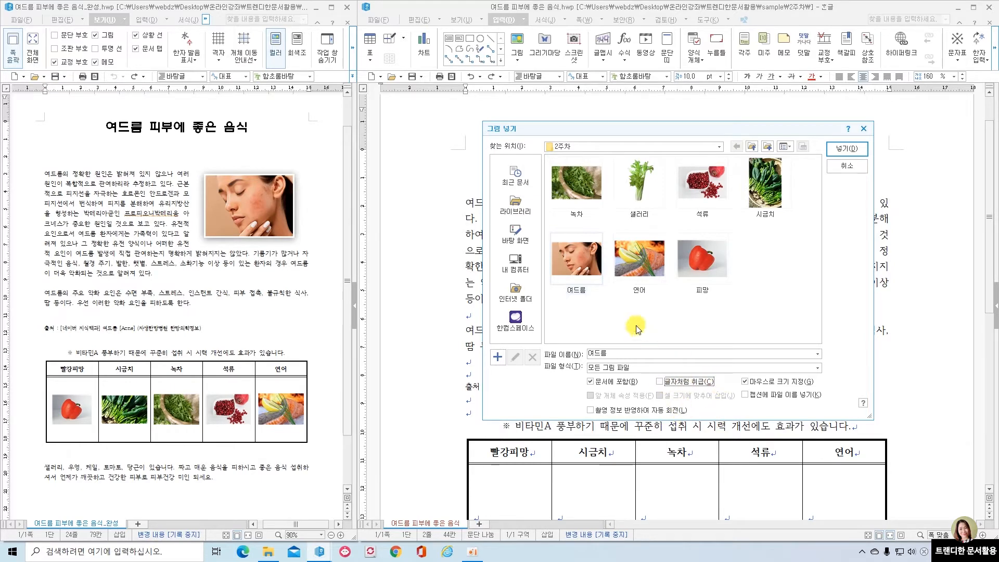
{"action": "left_click", "coordinate": [840, 150]}
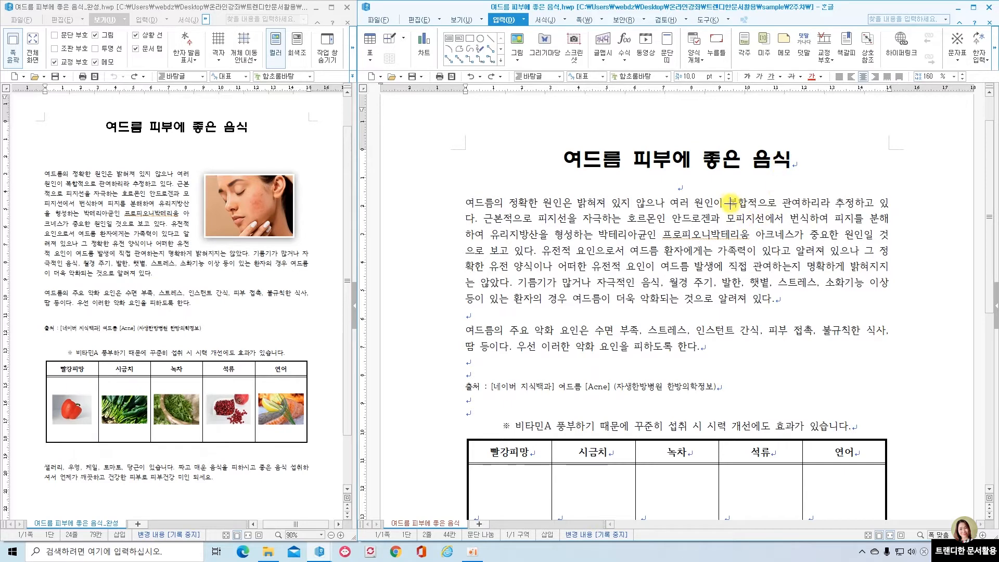
{"action": "mouse_move", "coordinate": [727, 198]}
{"action": "left_mouse_down"}
{"action": "mouse_move", "coordinate": [820, 288]}
{"action": "mouse_move", "coordinate": [894, 310]}
{"action": "left_mouse_up"}
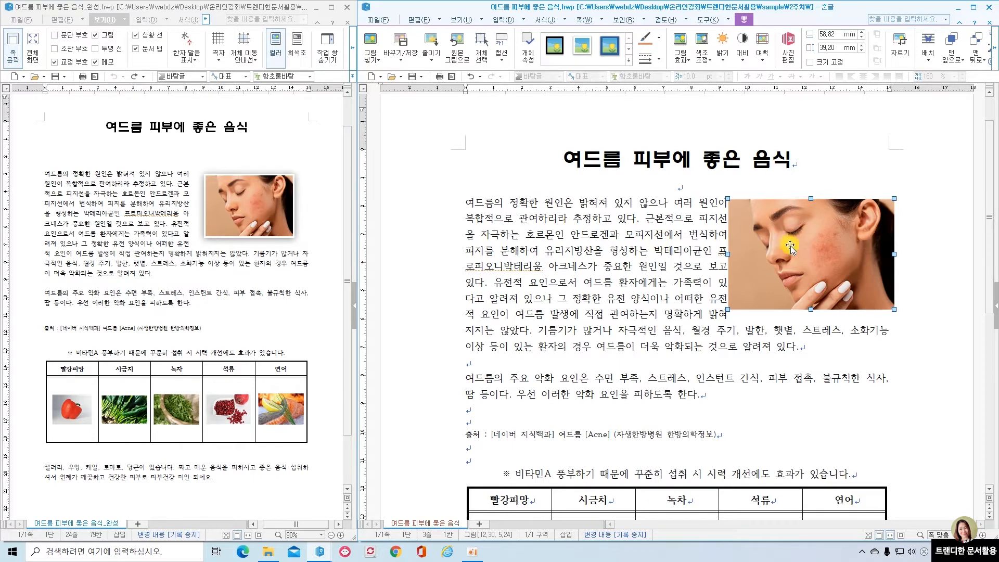
{"action": "left_click_drag", "start_coordinate": [814, 247], "coordinate": [797, 272]}
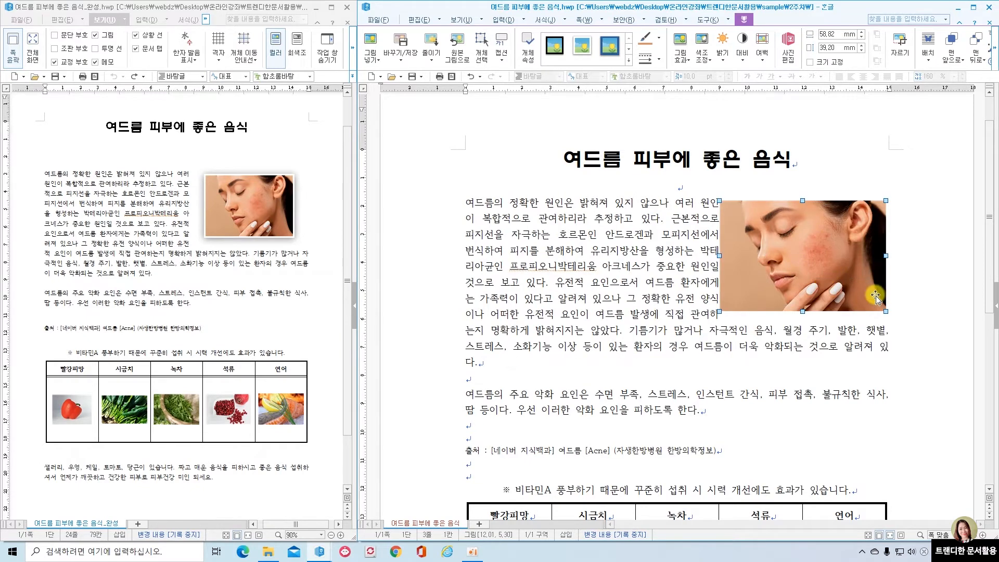
Try the 자리 차지 text arrangement on the 여드름 picture through its object properties
{"action": "double_click", "coordinate": [791, 253]}
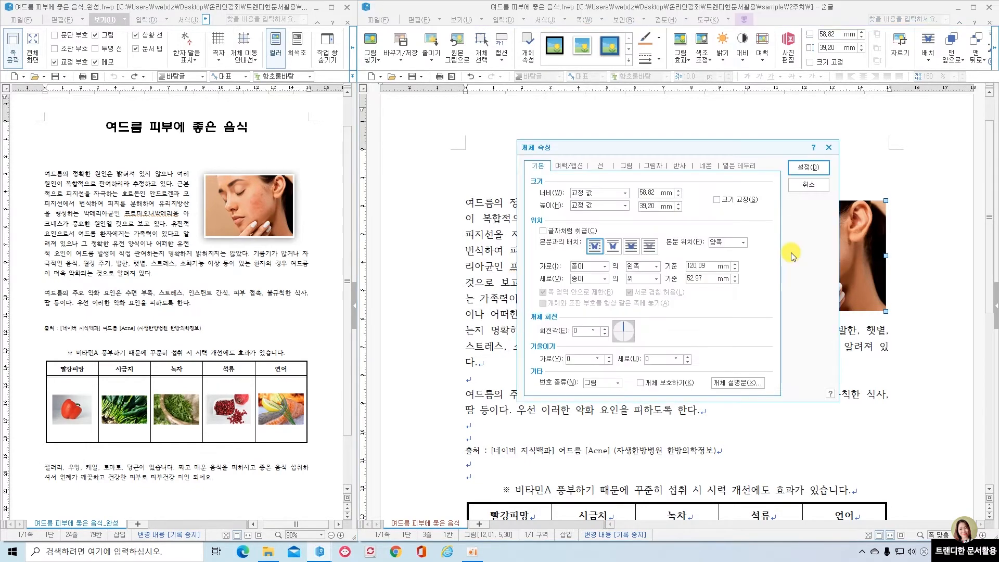
{"action": "left_click", "coordinate": [812, 191]}
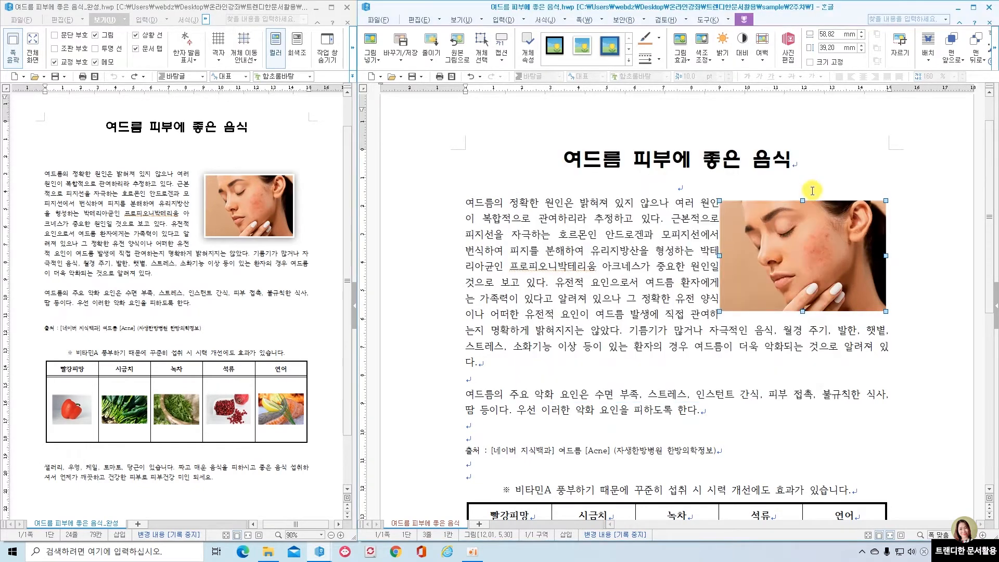
{"action": "double_click", "coordinate": [789, 255]}
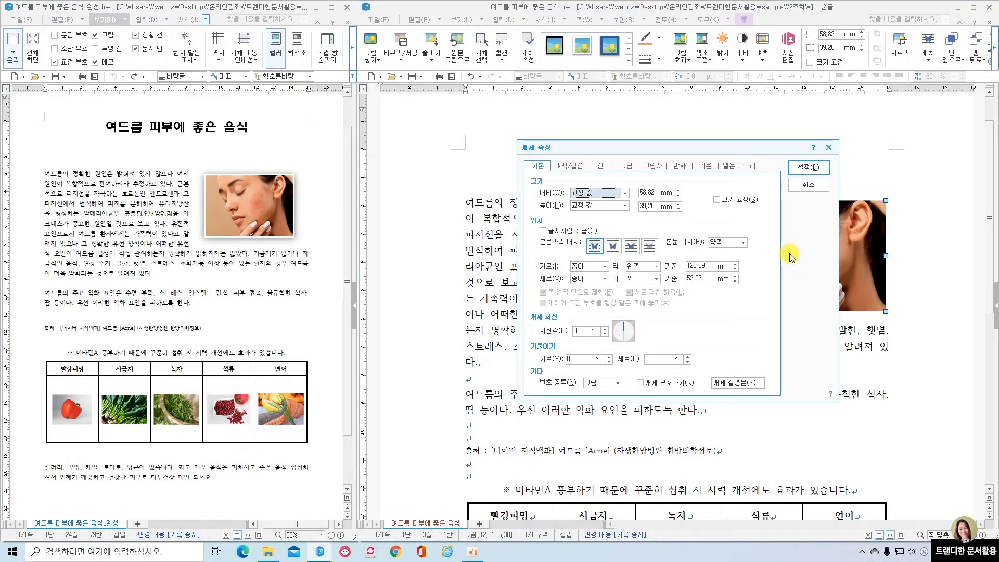
{"action": "left_click_drag", "start_coordinate": [639, 152], "coordinate": [490, 127]}
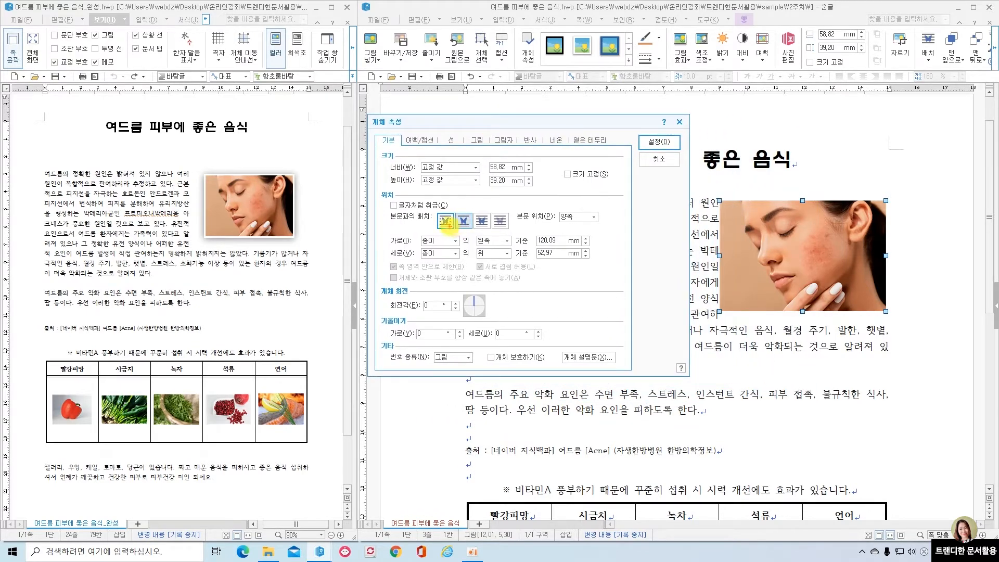
{"action": "mouse_move", "coordinate": [378, 189]}
{"action": "left_mouse_down"}
{"action": "mouse_move", "coordinate": [510, 224]}
{"action": "mouse_move", "coordinate": [519, 237]}
{"action": "left_mouse_up"}
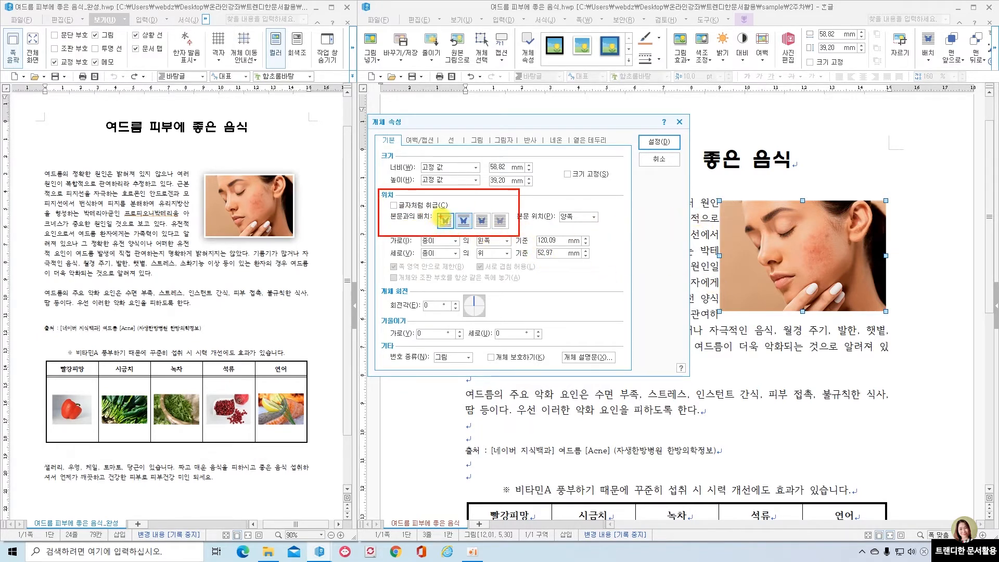
{"action": "left_click_drag", "start_coordinate": [439, 215], "coordinate": [450, 215]}
{"action": "key", "text": "Escape"}
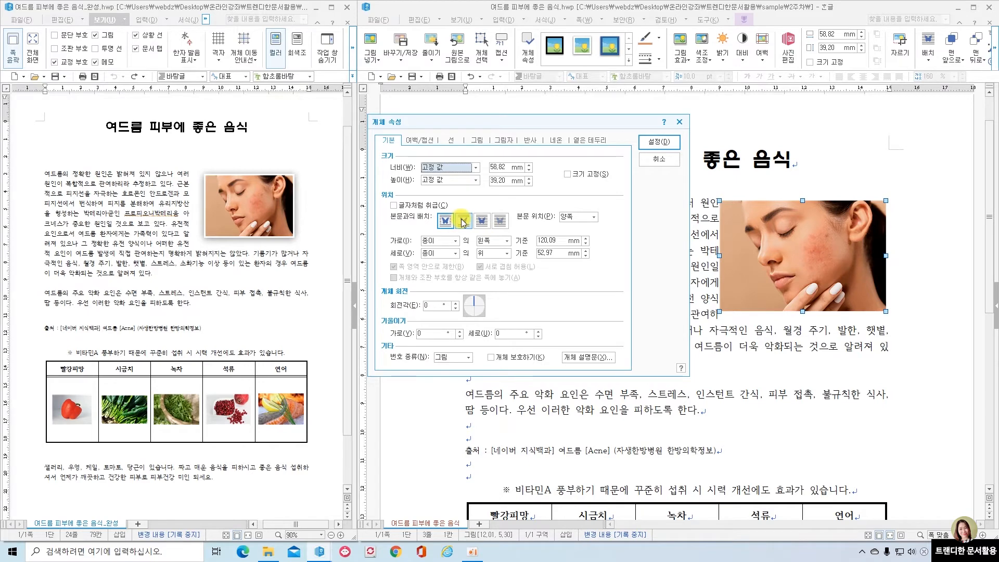
{"action": "left_click", "coordinate": [462, 221]}
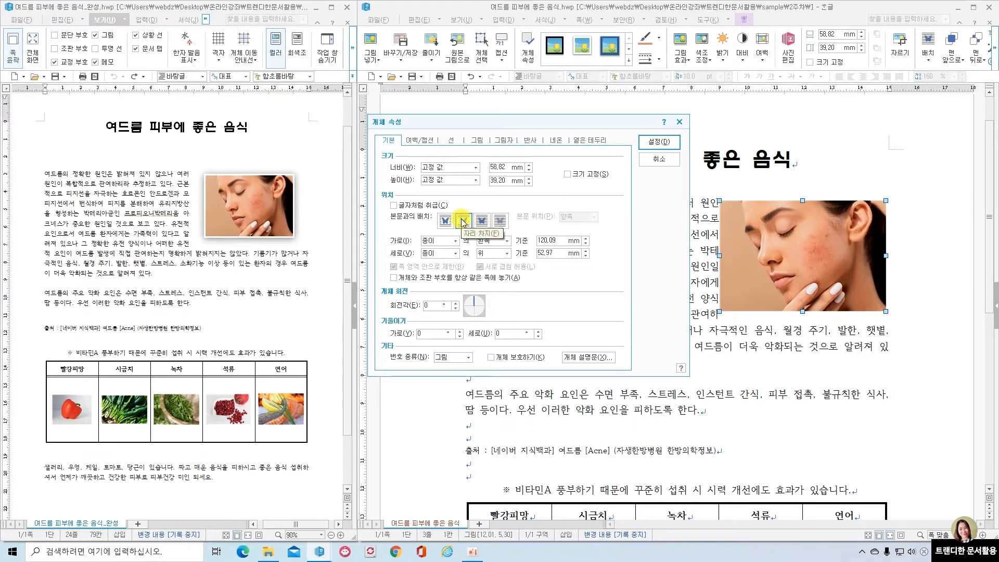
{"action": "left_click", "coordinate": [659, 142]}
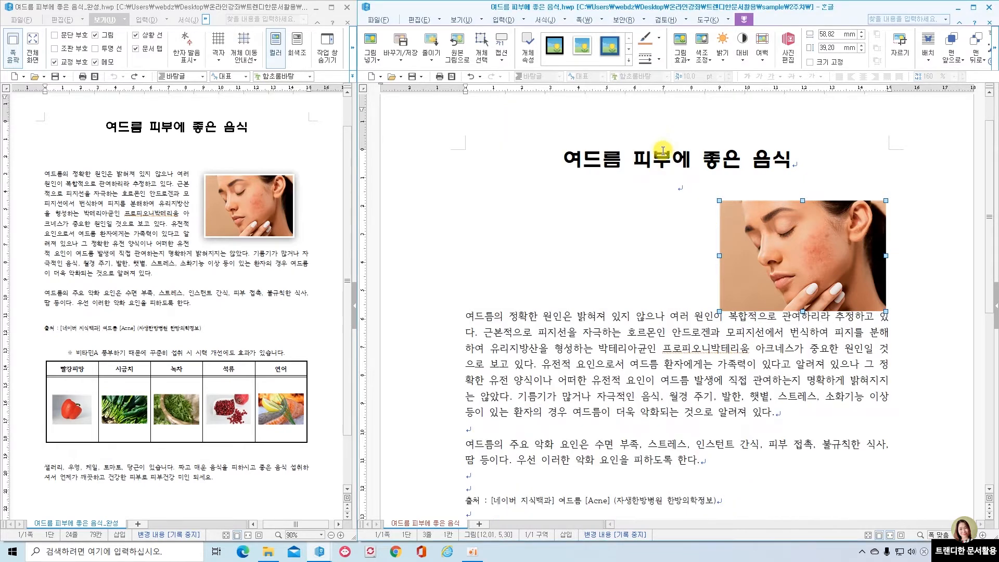
Try arranging the 여드름 picture in front of the text and move it over the middle of the first paragraph
{"action": "double_click", "coordinate": [801, 263]}
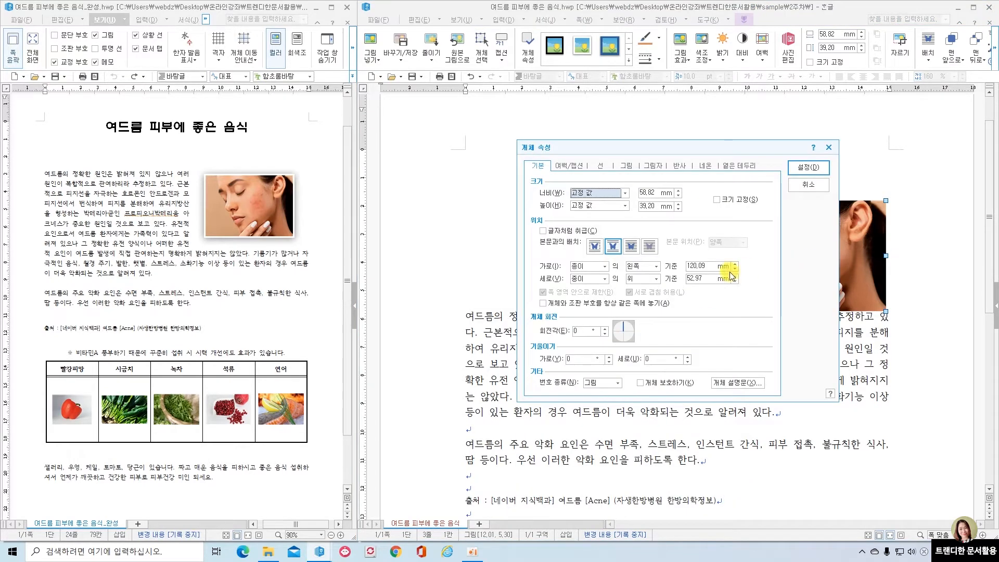
{"action": "left_click", "coordinate": [632, 247]}
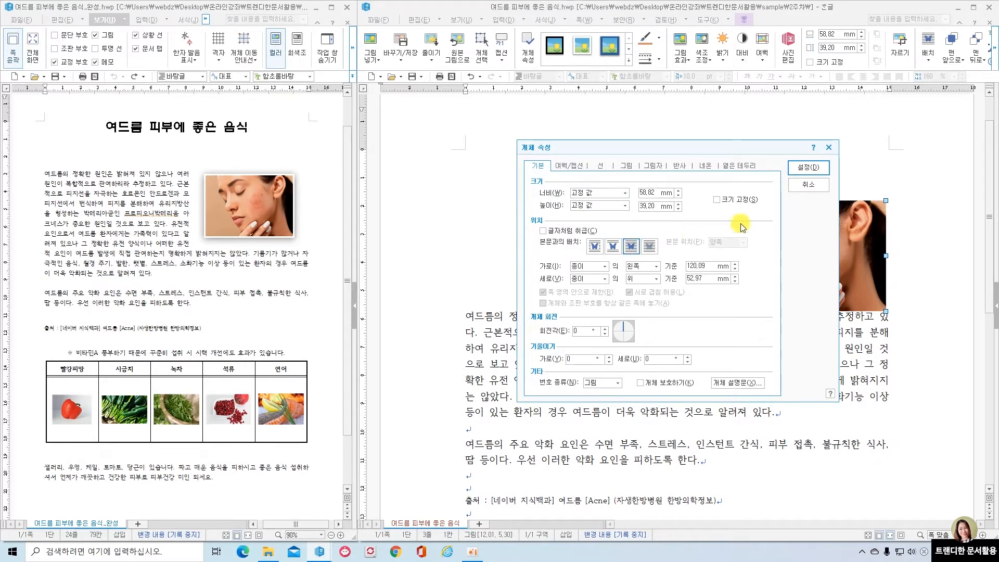
{"action": "left_click", "coordinate": [805, 169]}
{"action": "left_click_drag", "start_coordinate": [807, 270], "coordinate": [693, 270]}
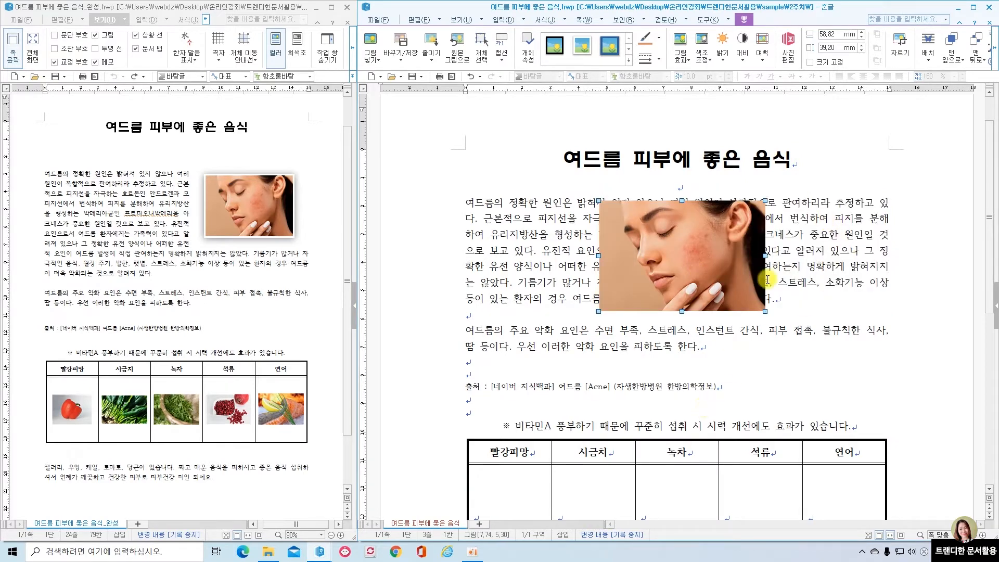
{"action": "left_click_drag", "start_coordinate": [705, 266], "coordinate": [684, 263]}
Try arranging the 여드름 picture behind the text with 글 뒤로
{"action": "double_click", "coordinate": [684, 257]}
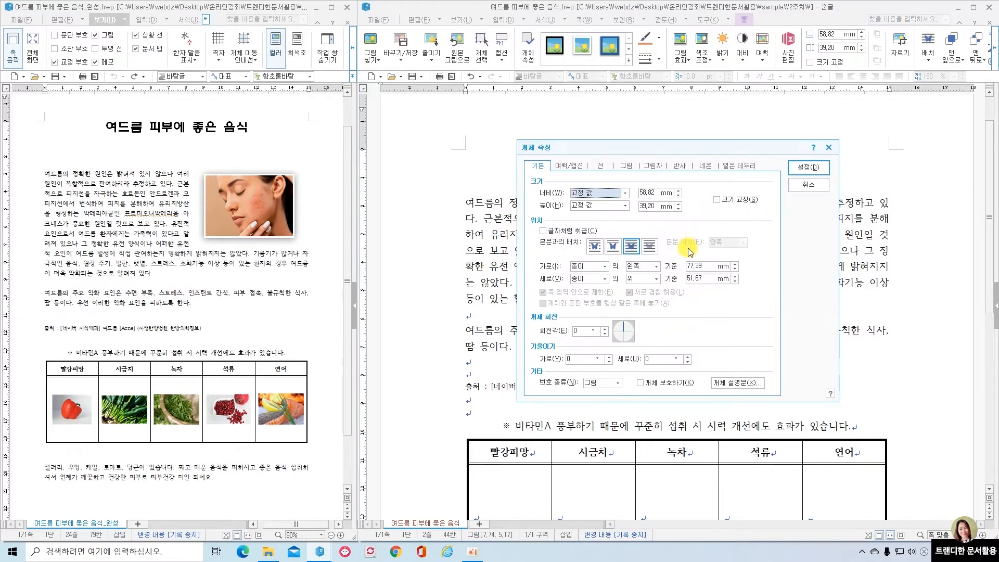
{"action": "left_click", "coordinate": [655, 251]}
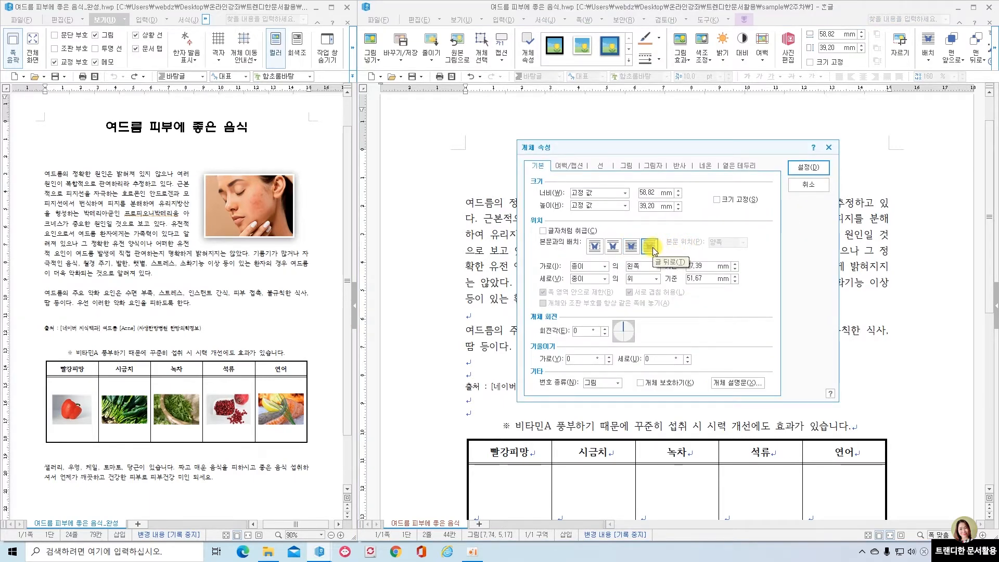
{"action": "left_click", "coordinate": [822, 167]}
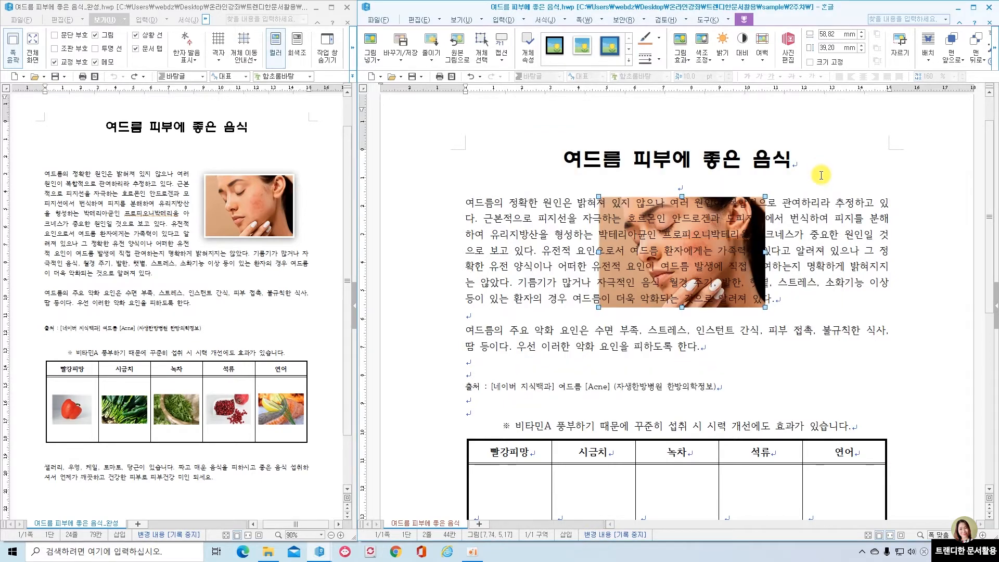
Set the 여드름 picture to have the text wrap around it and move it to the right side of the first paragraph
{"action": "double_click", "coordinate": [736, 229]}
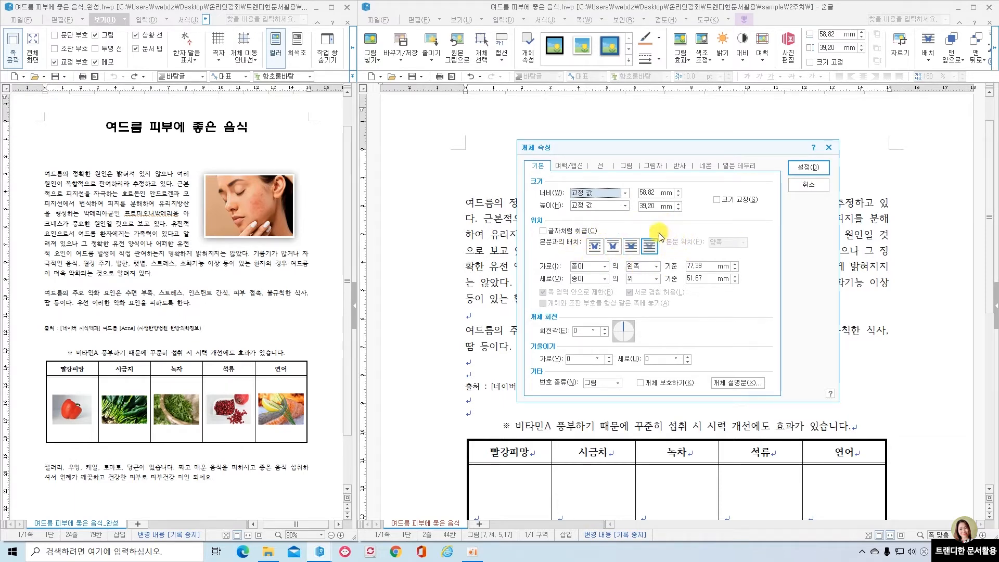
{"action": "left_click", "coordinate": [594, 246]}
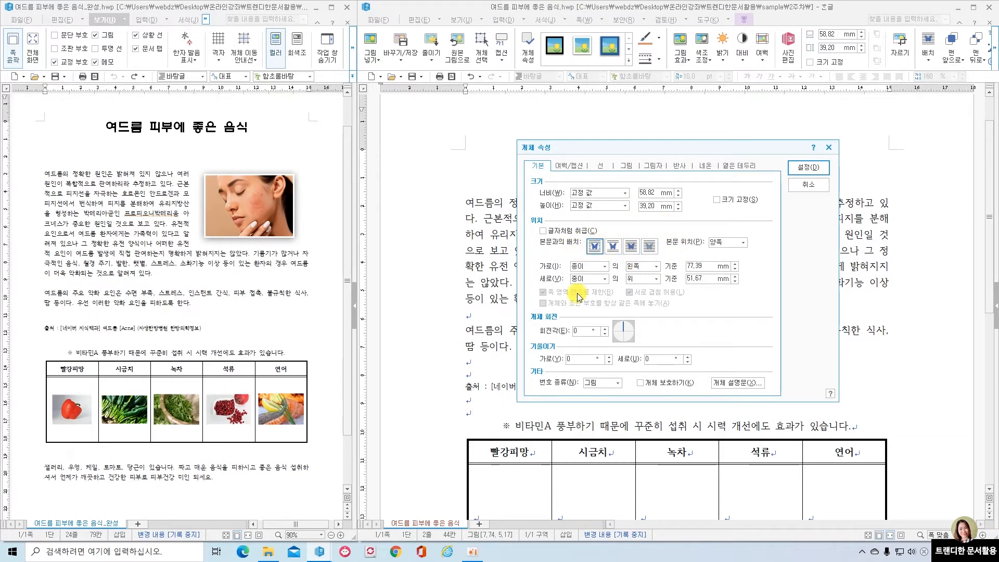
{"action": "left_click", "coordinate": [808, 167]}
{"action": "left_click_drag", "start_coordinate": [724, 262], "coordinate": [838, 260]}
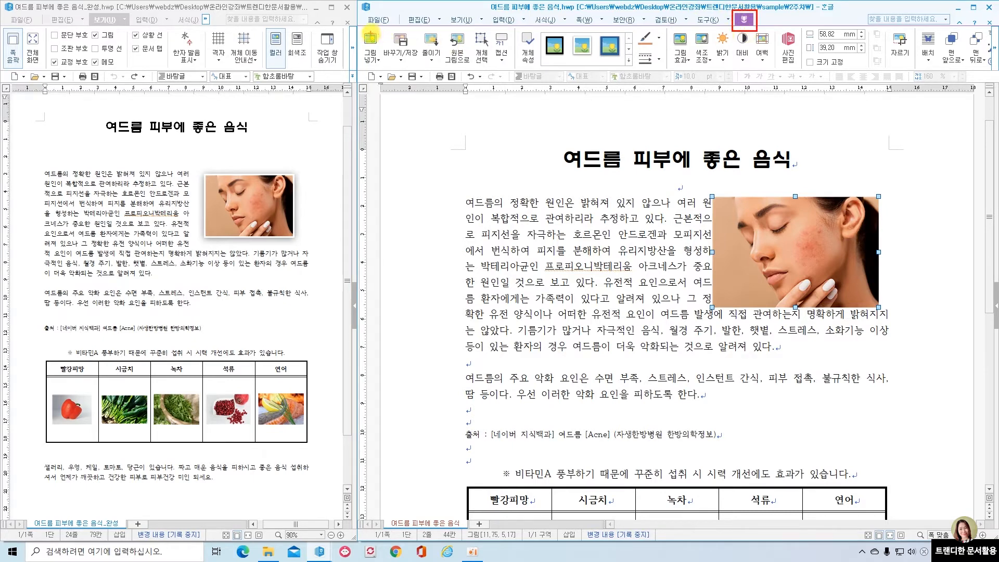
Apply the white-framed picture style with a shadow to the 여드름 picture
{"action": "mouse_move", "coordinate": [360, 30]}
{"action": "left_mouse_down"}
{"action": "mouse_move", "coordinate": [624, 66]}
{"action": "mouse_move", "coordinate": [988, 71]}
{"action": "left_mouse_up"}
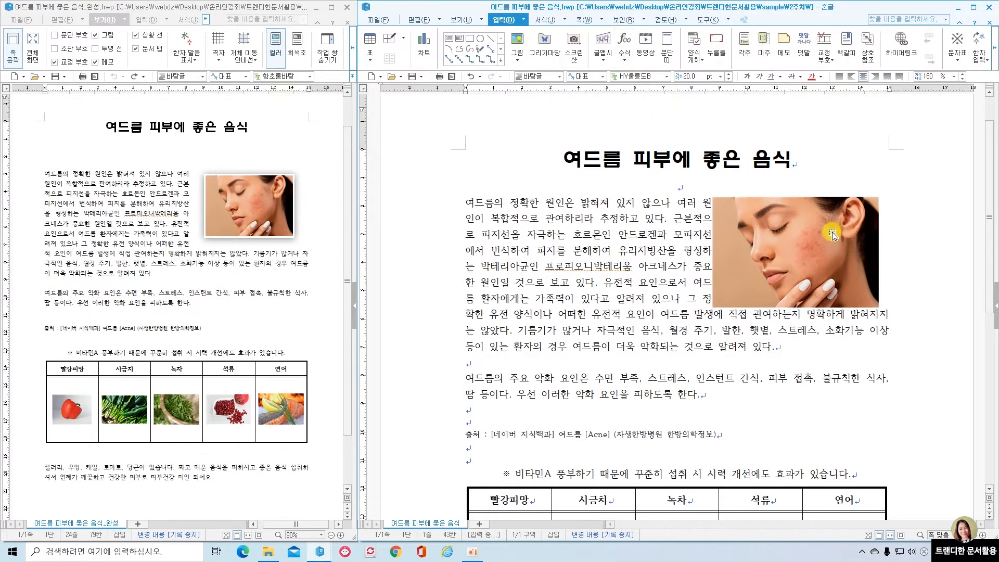
{"action": "left_click", "coordinate": [824, 237]}
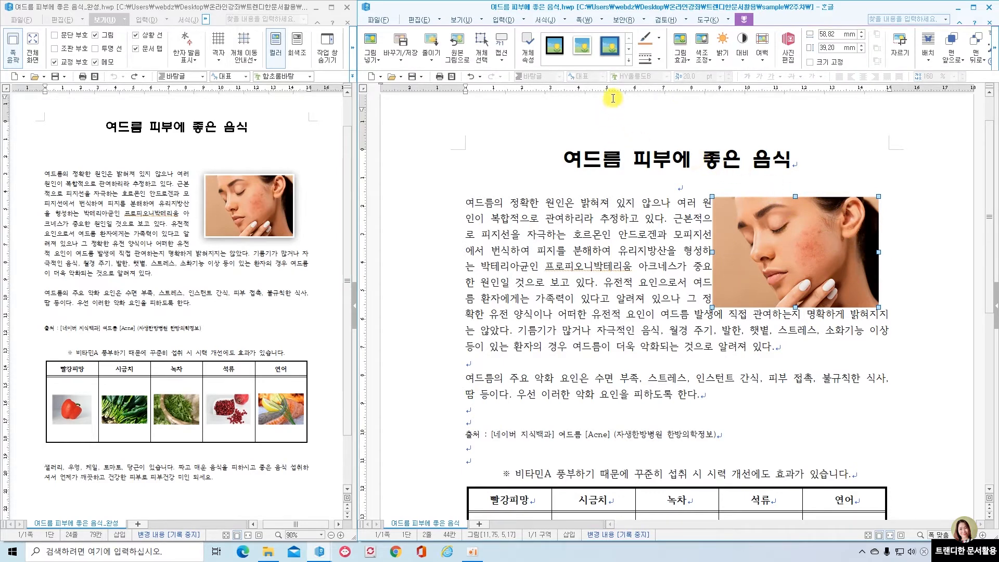
{"action": "left_click", "coordinate": [628, 61]}
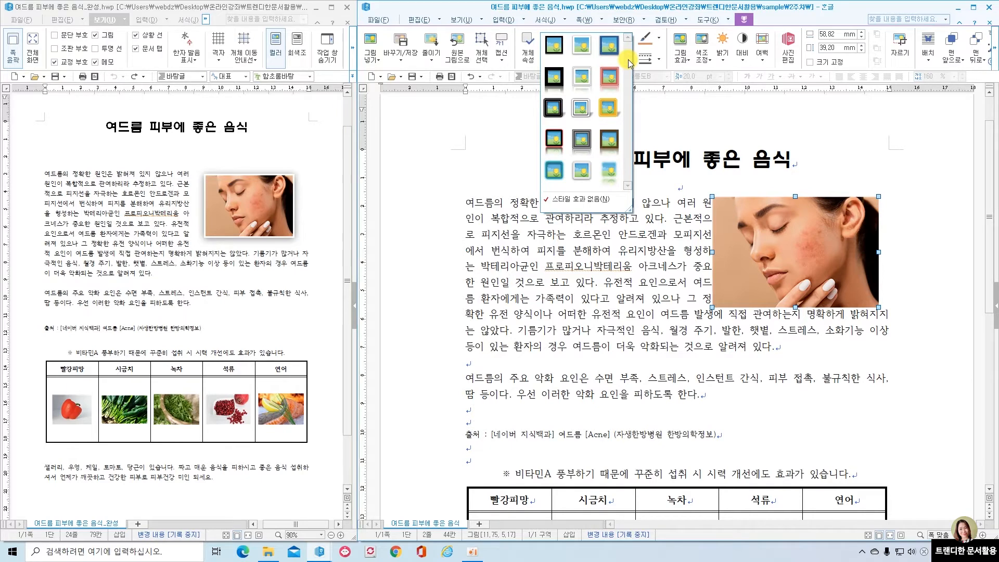
{"action": "left_click", "coordinate": [582, 53]}
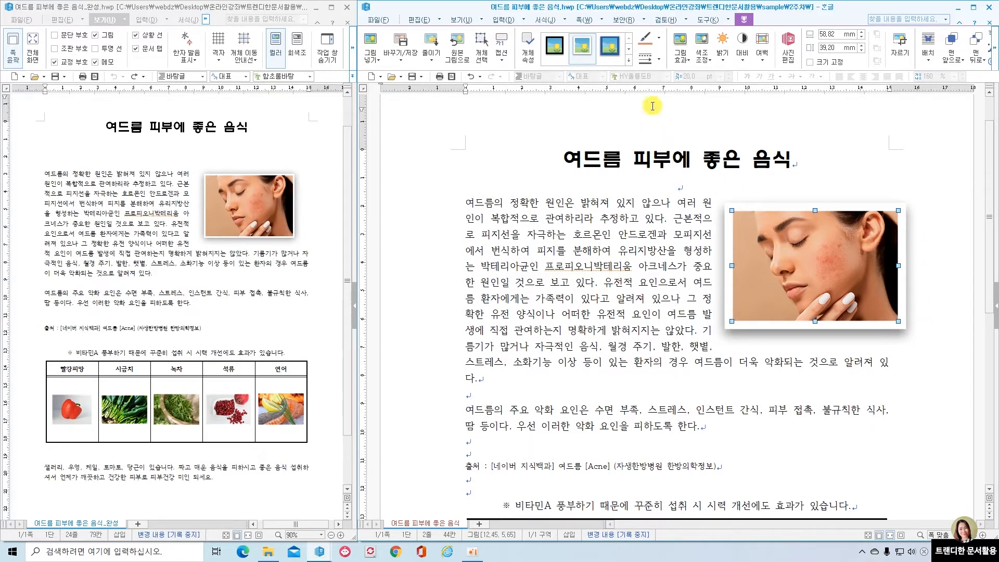
Set the border thickness of the 여드름 picture to 1 mm
{"action": "left_click", "coordinate": [660, 63]}
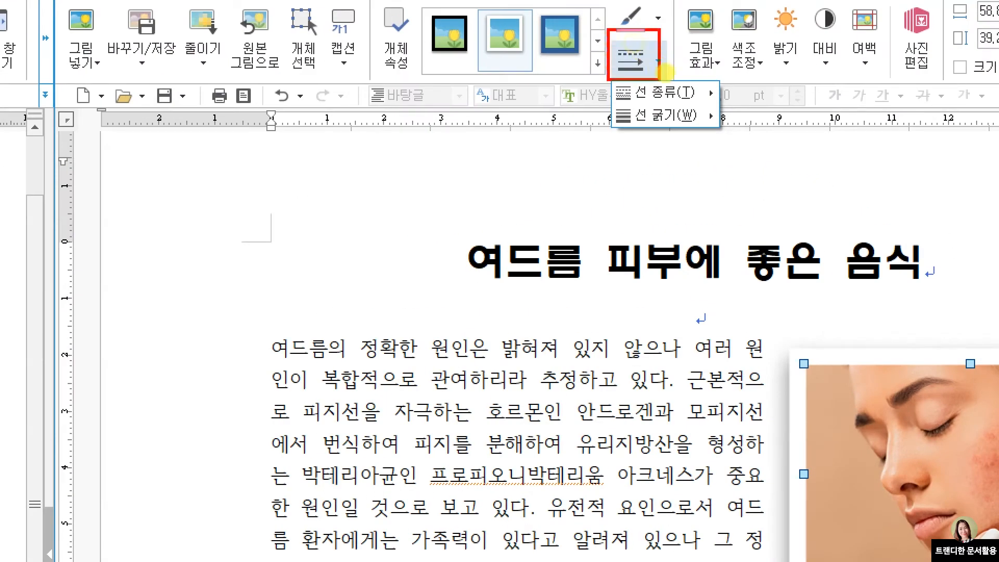
{"action": "left_click_drag", "start_coordinate": [681, 114], "coordinate": [731, 134]}
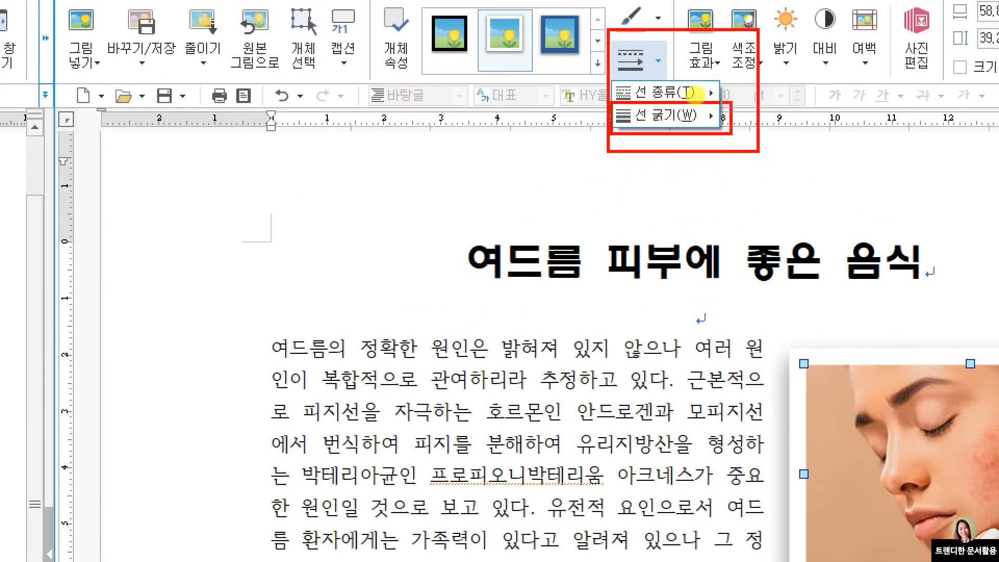
{"action": "key", "text": "Escape"}
{"action": "left_click", "coordinate": [661, 62]}
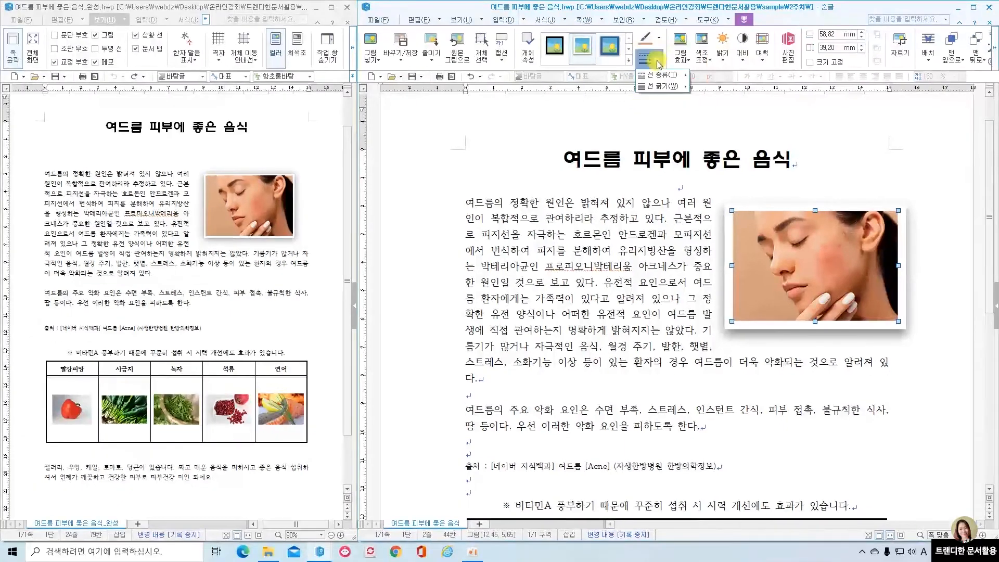
{"action": "mouse_move", "coordinate": [669, 86]}
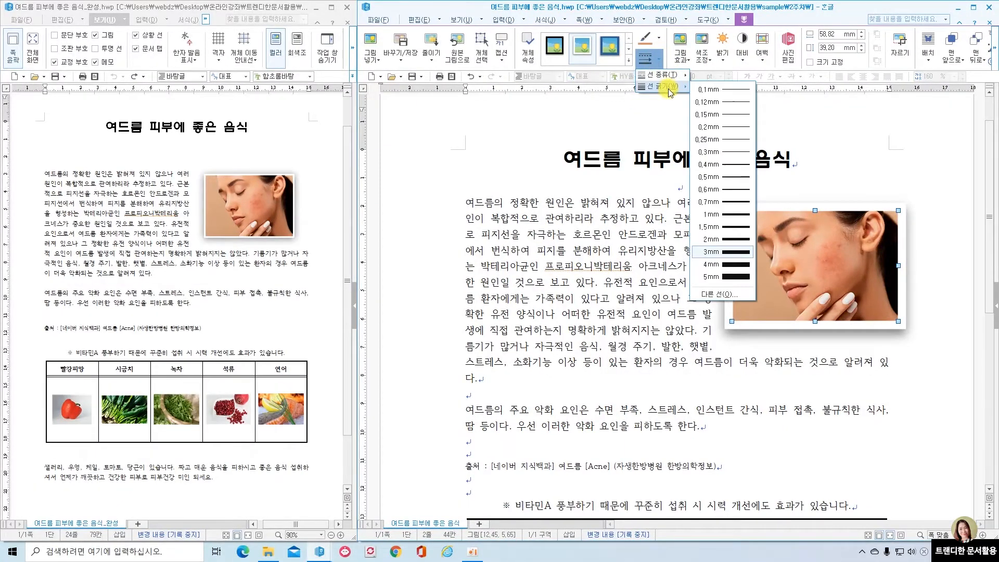
{"action": "left_click", "coordinate": [732, 219]}
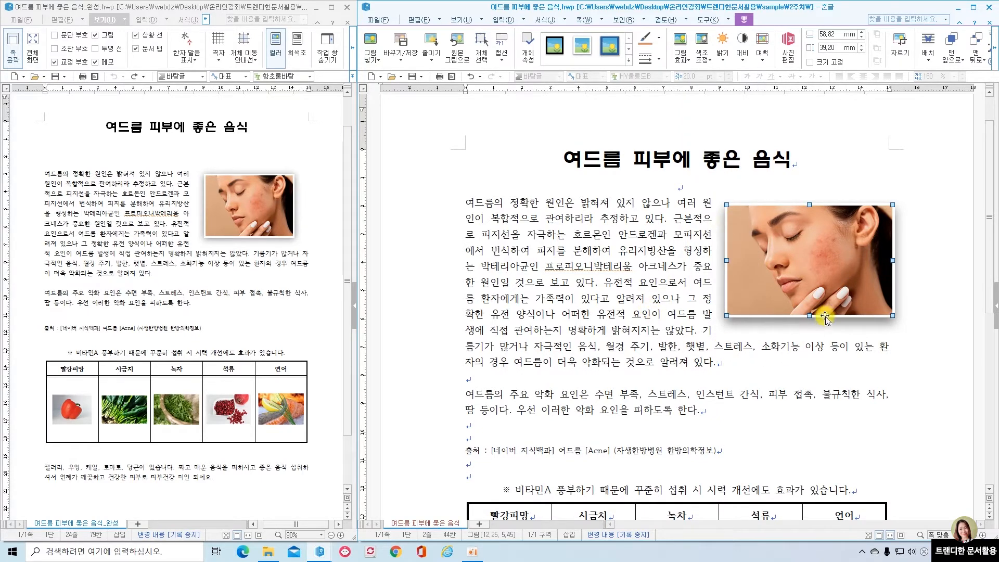
{"action": "left_click", "coordinate": [786, 379]}
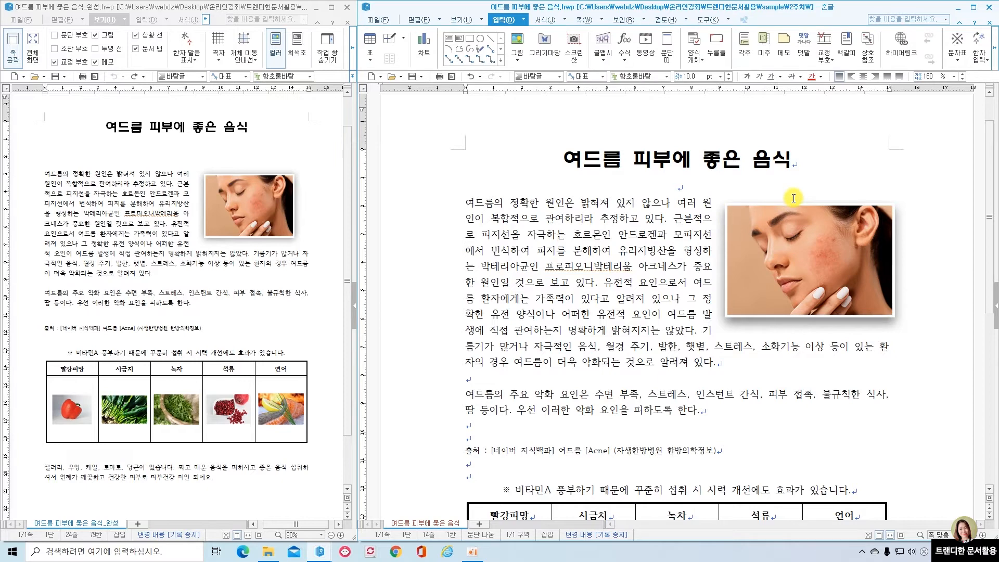
Remove the shadow from the 여드름 picture with the 그림자 없음 option
{"action": "left_click", "coordinate": [823, 264]}
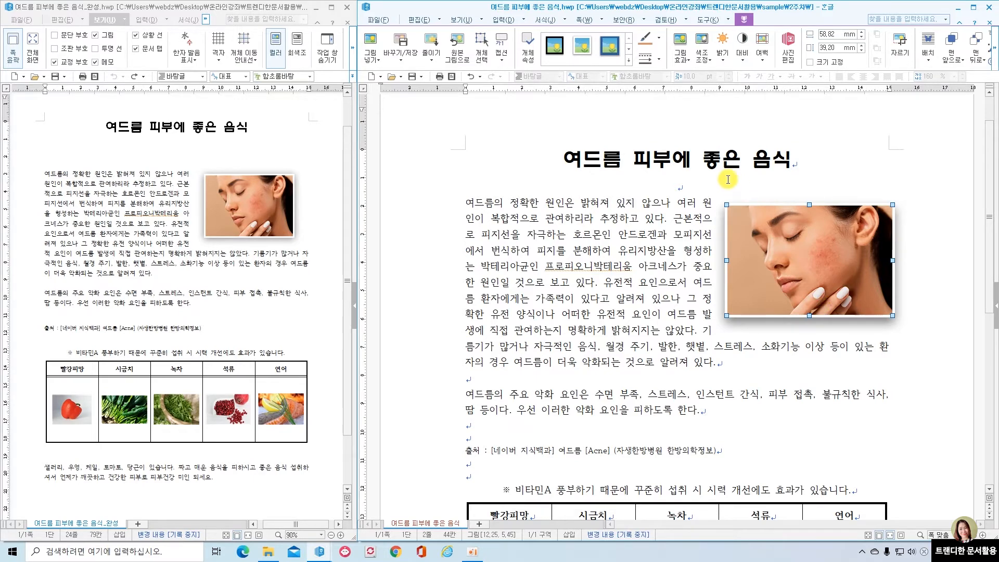
{"action": "double_click", "coordinate": [751, 245]}
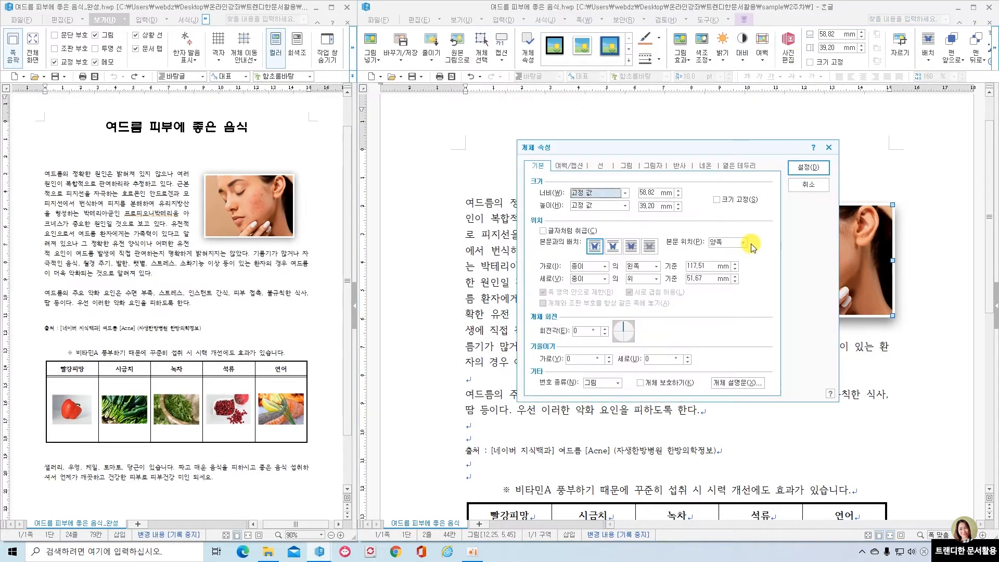
{"action": "left_click", "coordinate": [650, 166]}
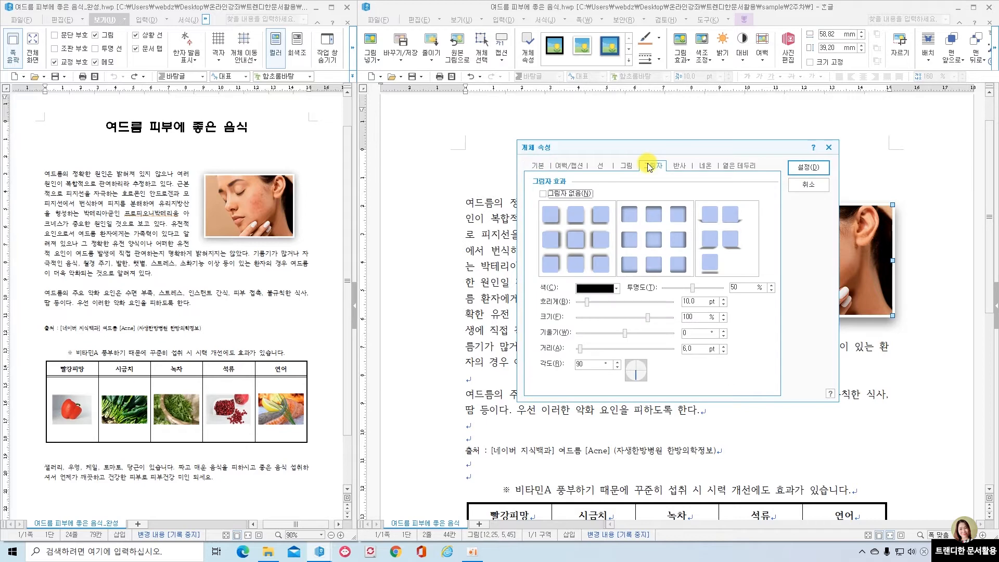
{"action": "left_click_drag", "start_coordinate": [695, 146], "coordinate": [558, 117]}
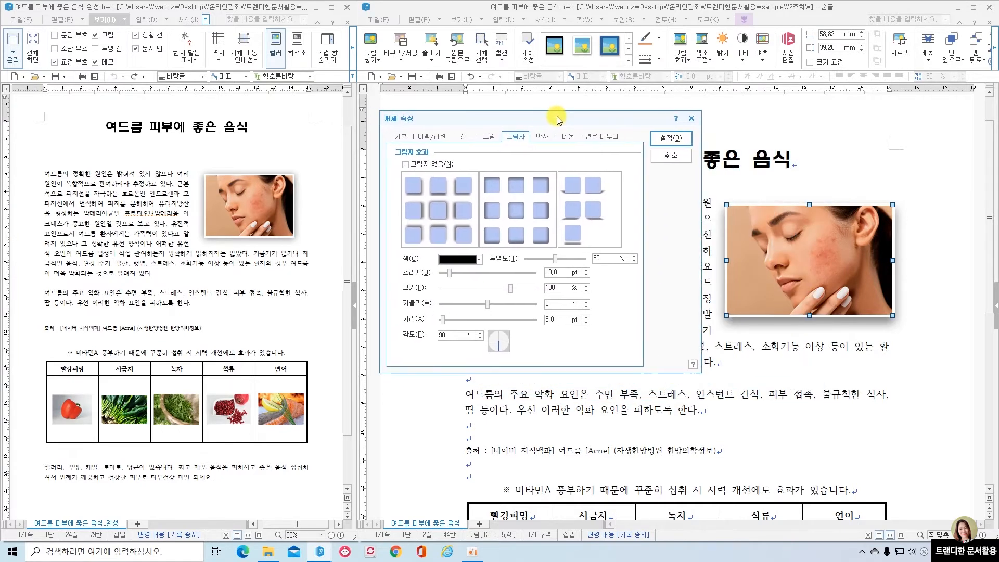
{"action": "left_click", "coordinate": [406, 165]}
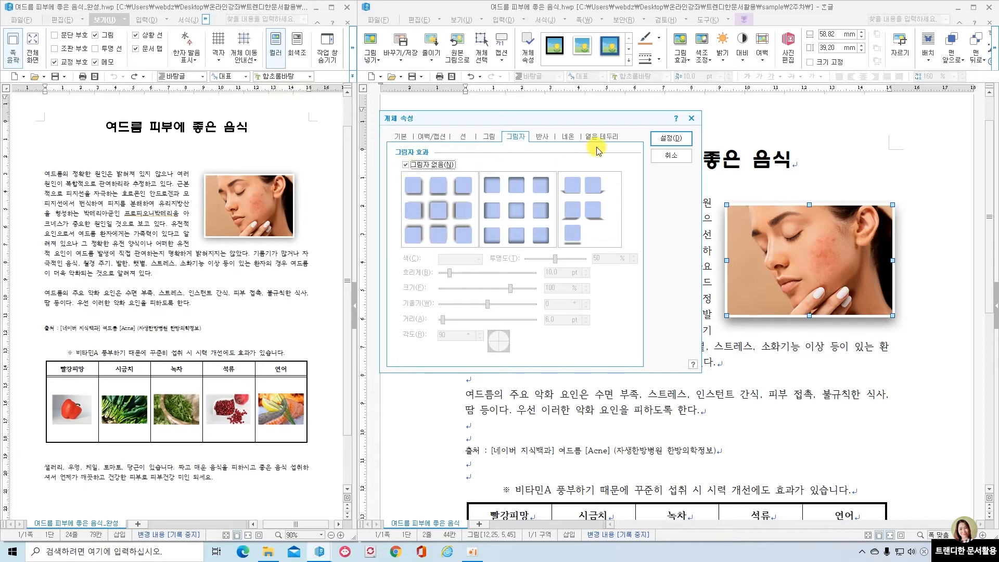
{"action": "left_click", "coordinate": [666, 139]}
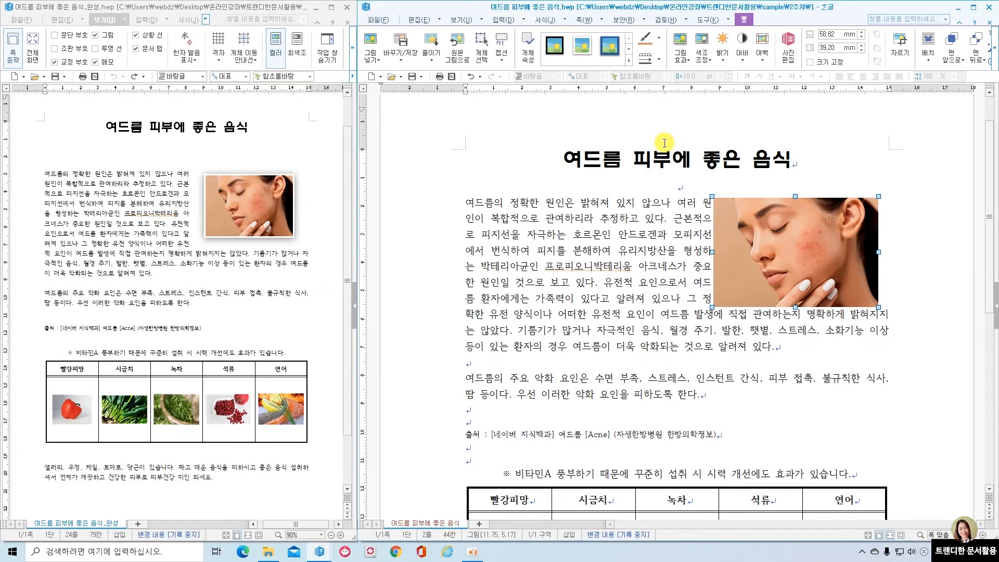
Turn the shadow of the 여드름 picture back on, cast toward the lower right
{"action": "double_click", "coordinate": [805, 255]}
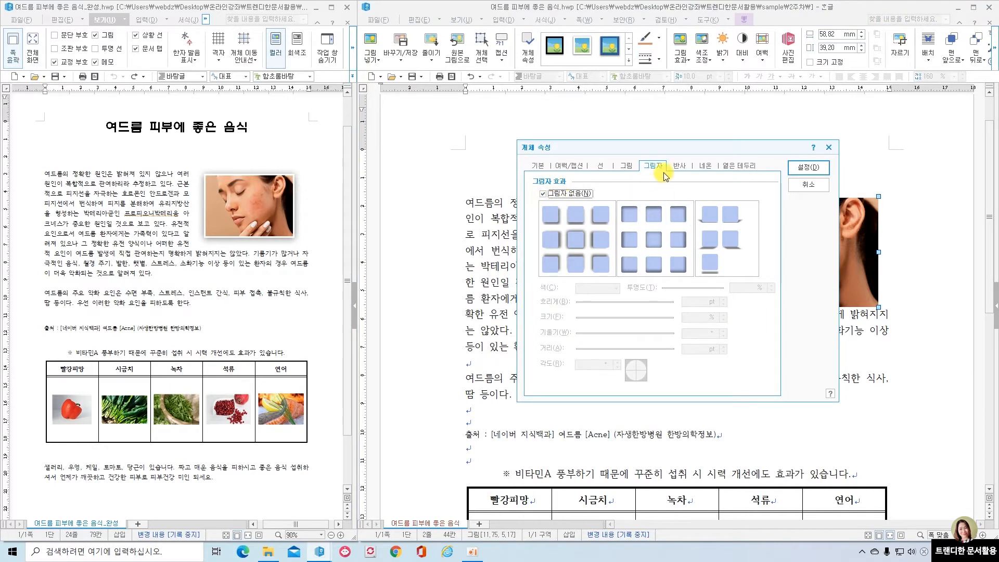
{"action": "left_click", "coordinate": [543, 194]}
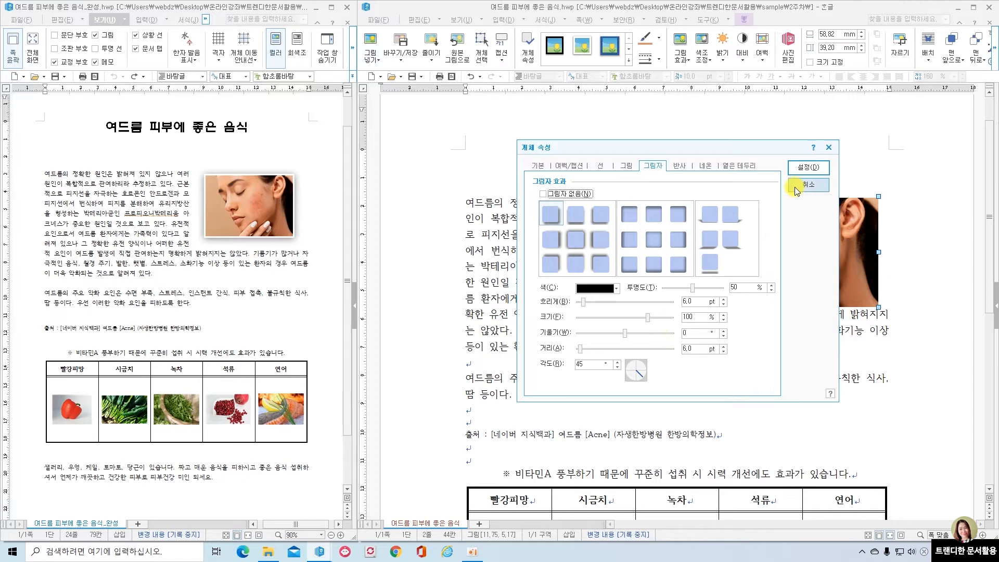
{"action": "left_click", "coordinate": [808, 167]}
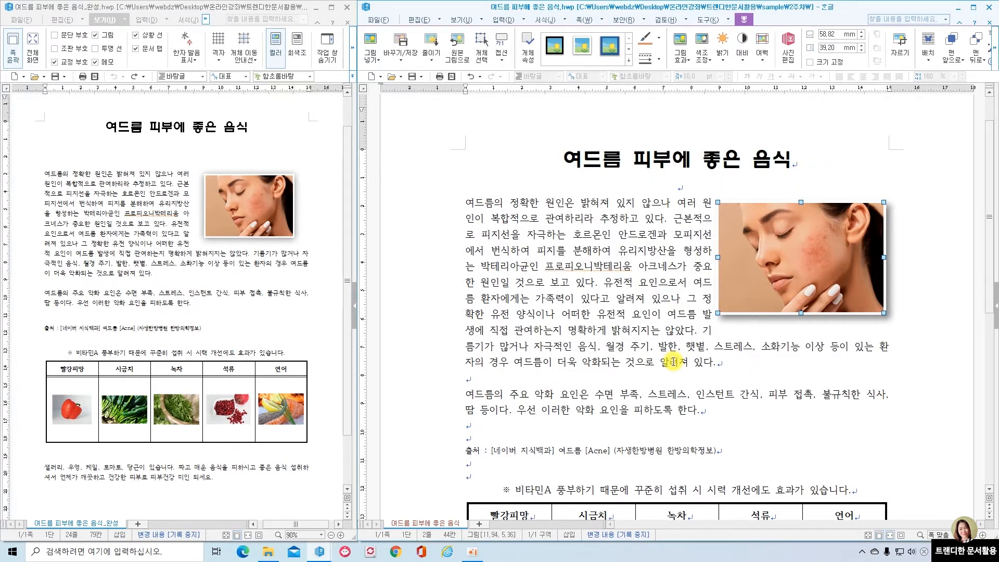
{"action": "left_click", "coordinate": [672, 361]}
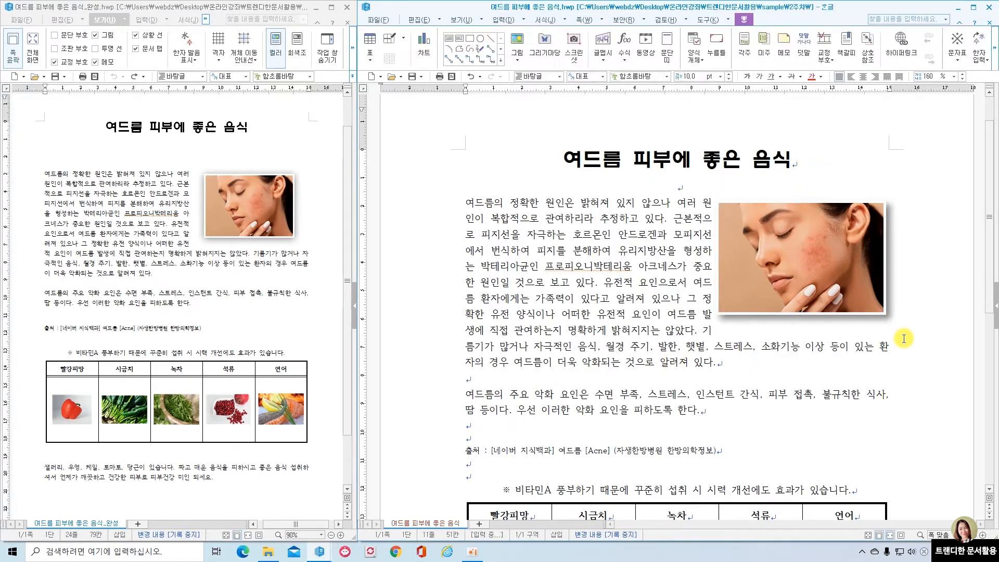
Try a perspective shadow that slants out to the right behind the 여드름 picture
{"action": "double_click", "coordinate": [793, 252]}
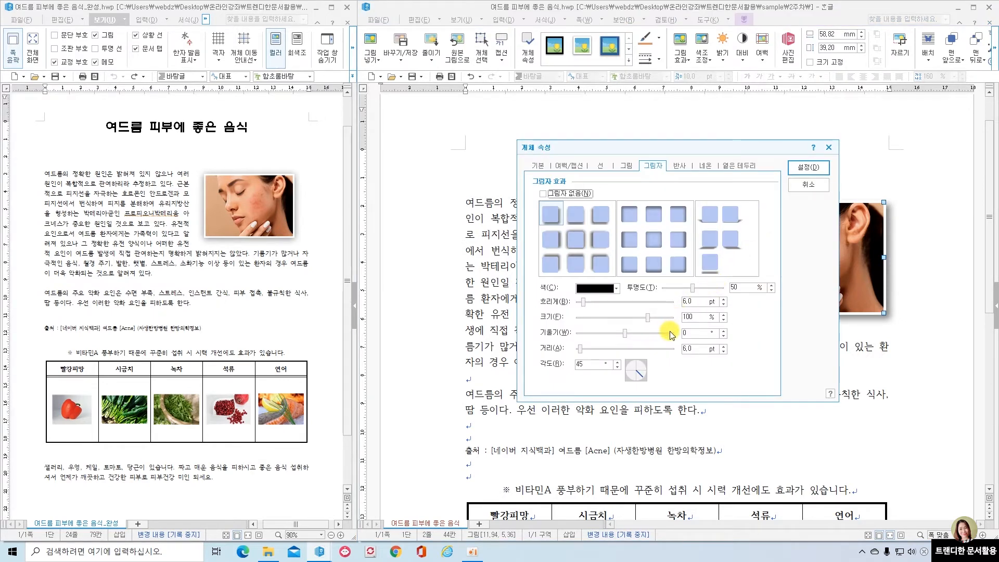
{"action": "left_click", "coordinate": [739, 225]}
{"action": "left_click", "coordinate": [814, 167]}
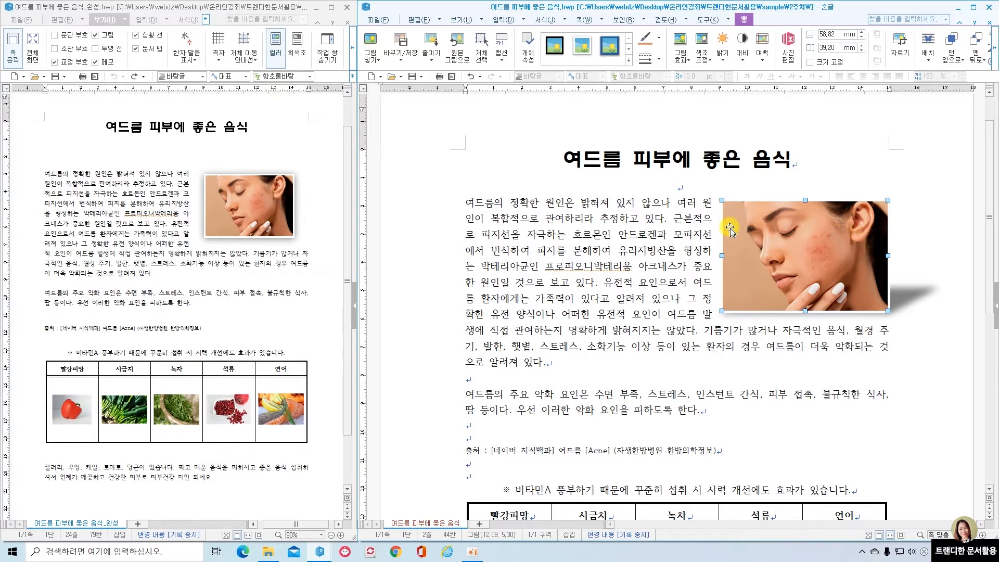
Reapply the 회색 아래쪽 그림자 style to the 여드름 picture and set its border thickness to 1.00 mm in the object properties
{"action": "left_click", "coordinate": [584, 48]}
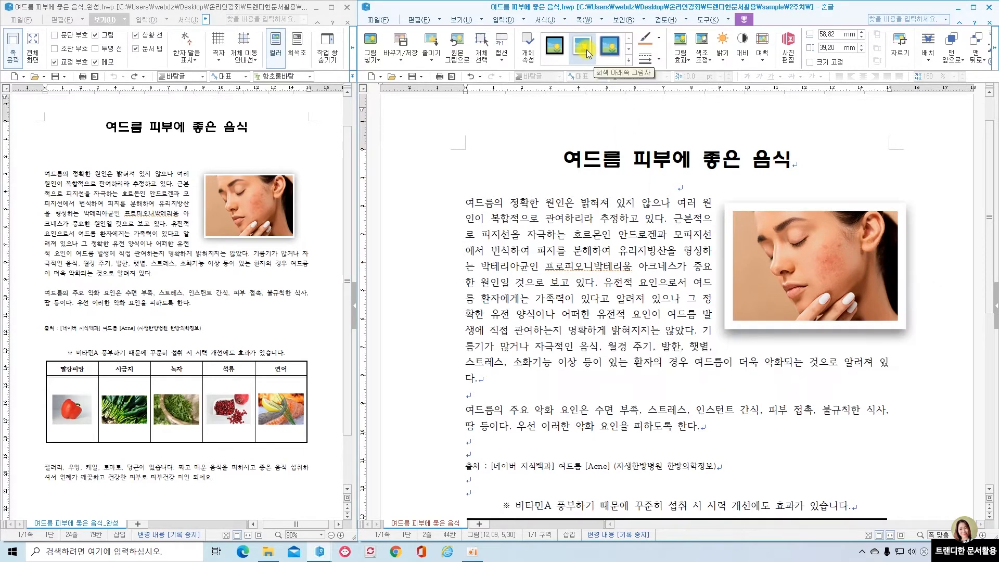
{"action": "left_click", "coordinate": [585, 49]}
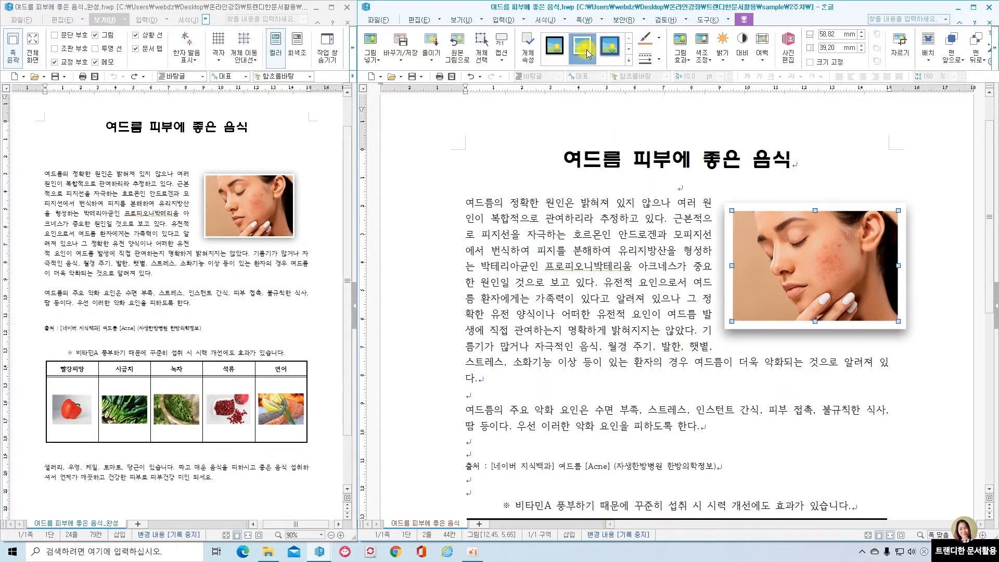
{"action": "double_click", "coordinate": [791, 274]}
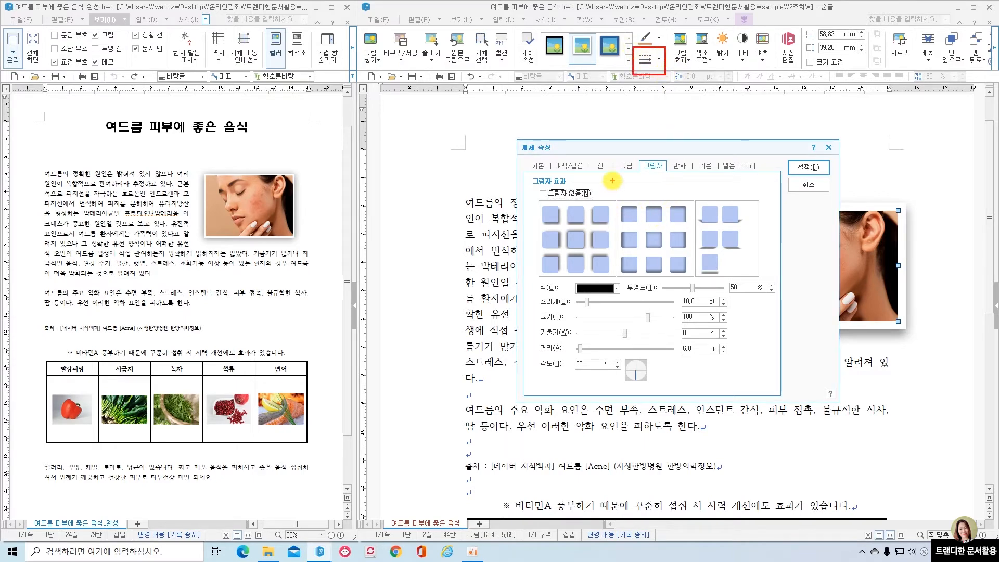
{"action": "left_click", "coordinate": [601, 166]}
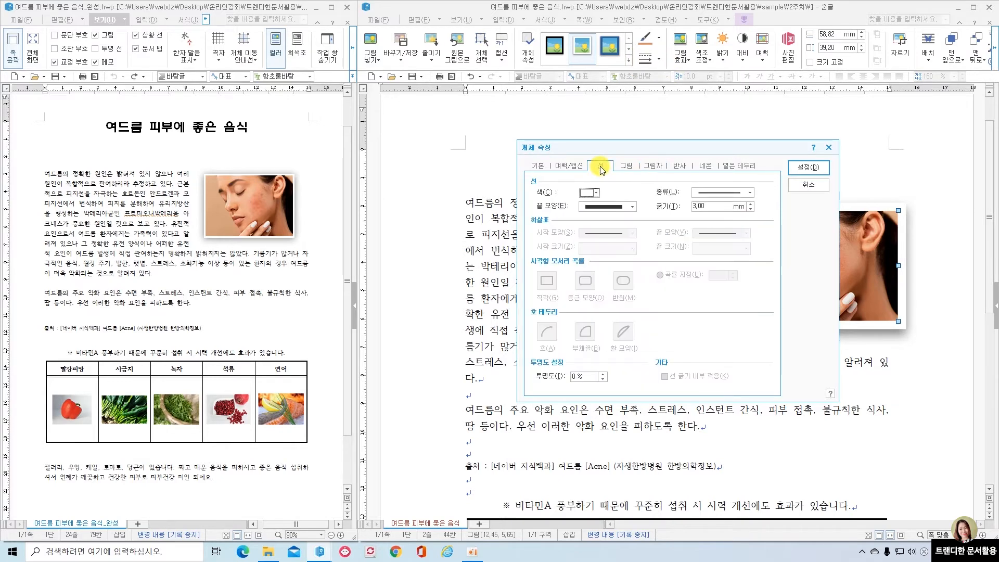
{"action": "left_click", "coordinate": [752, 204]}
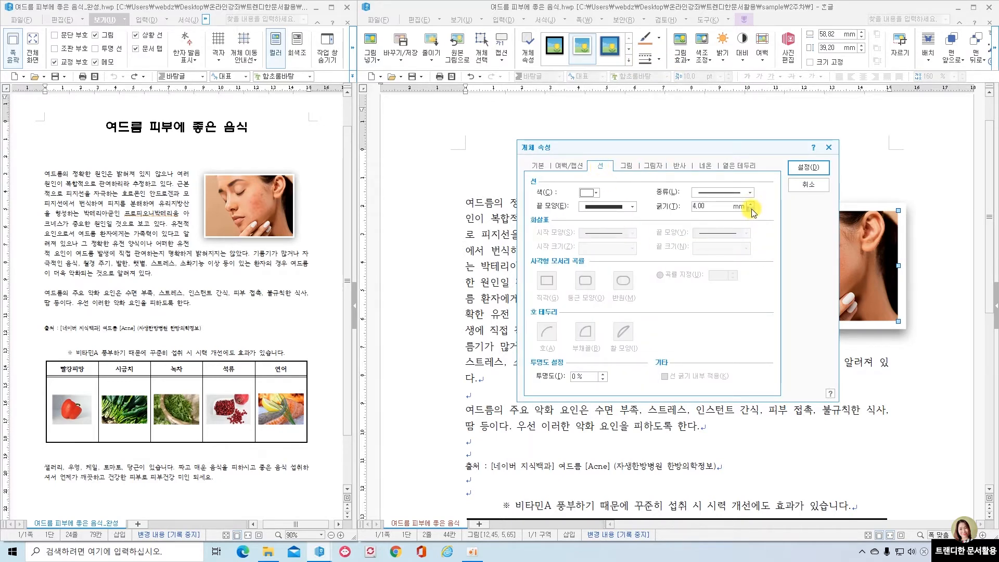
{"action": "left_click", "coordinate": [753, 209]}
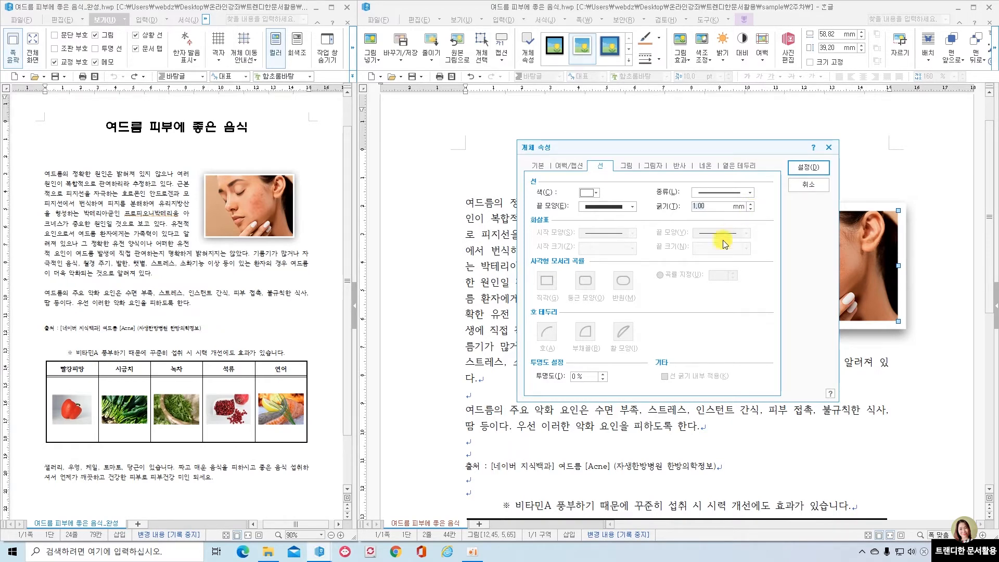
{"action": "left_click", "coordinate": [799, 167]}
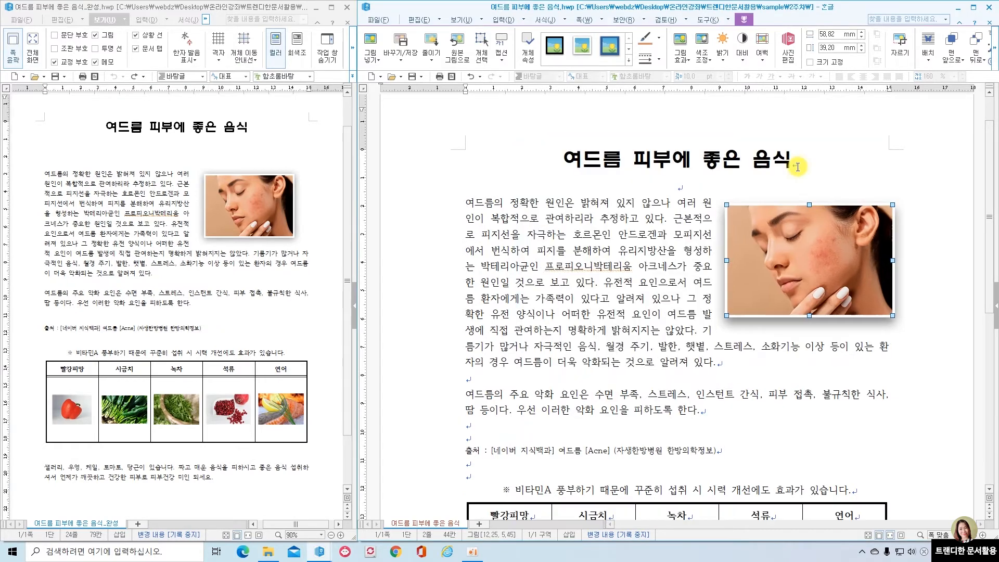
{"action": "left_click", "coordinate": [877, 343]}
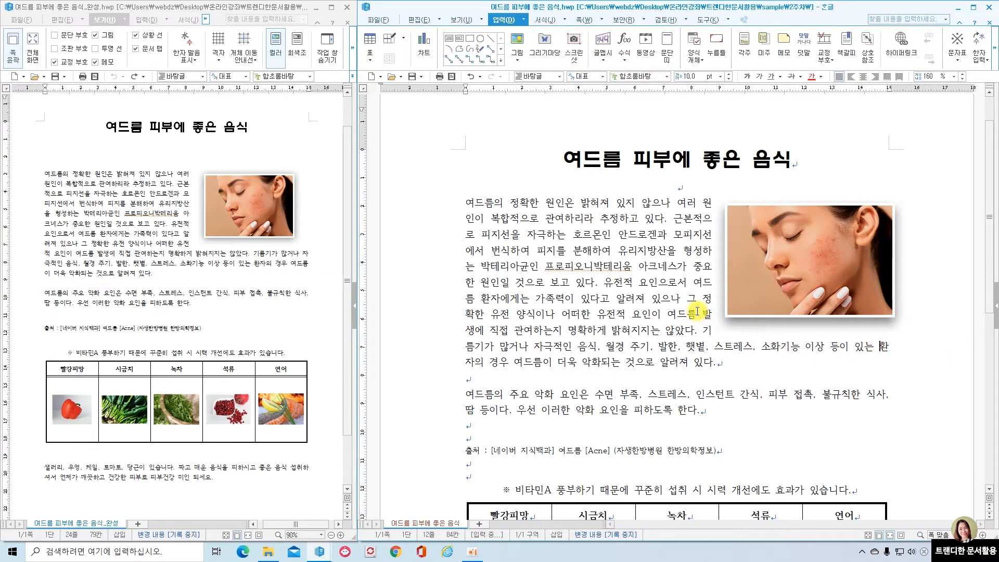
Insert the 피망 picture for the empty table cell under 빨강피망, drawn about 25 mm wide and 18 mm high
{"action": "scroll", "coordinate": [779, 310], "scroll_direction": "down", "scroll_amount": 5}
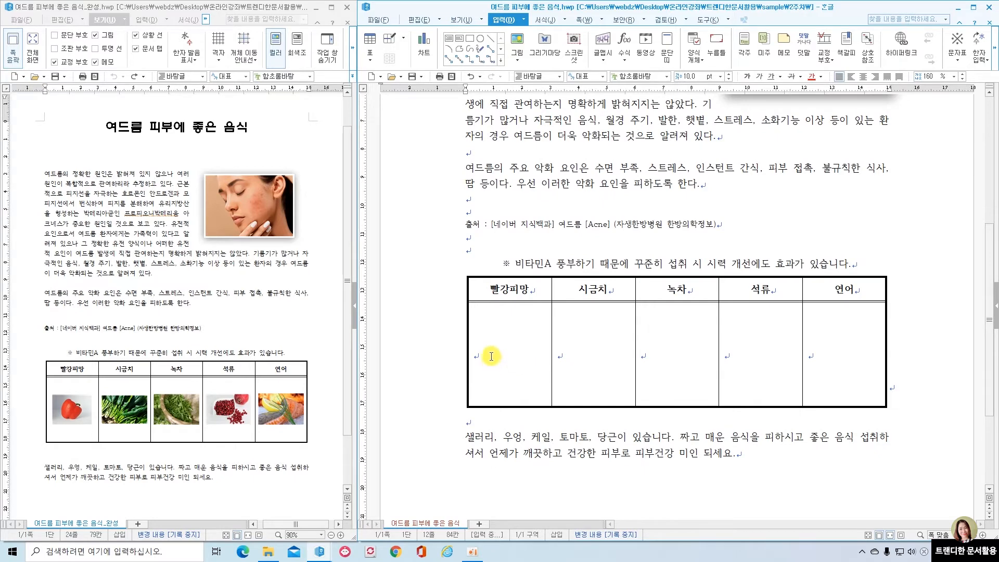
{"action": "left_click", "coordinate": [491, 353]}
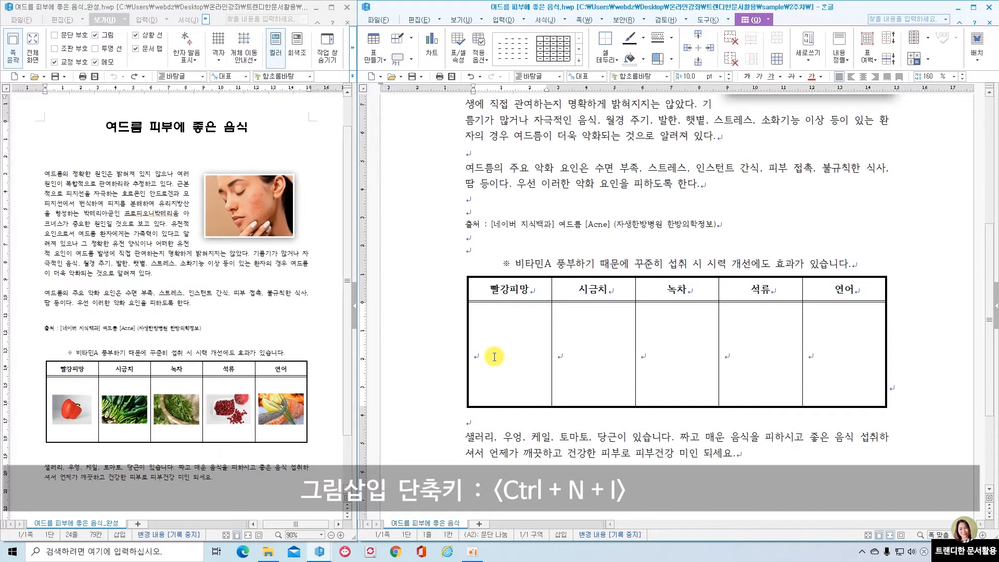
{"action": "key", "text": "ctrl+n"}
{"action": "key", "text": "i"}
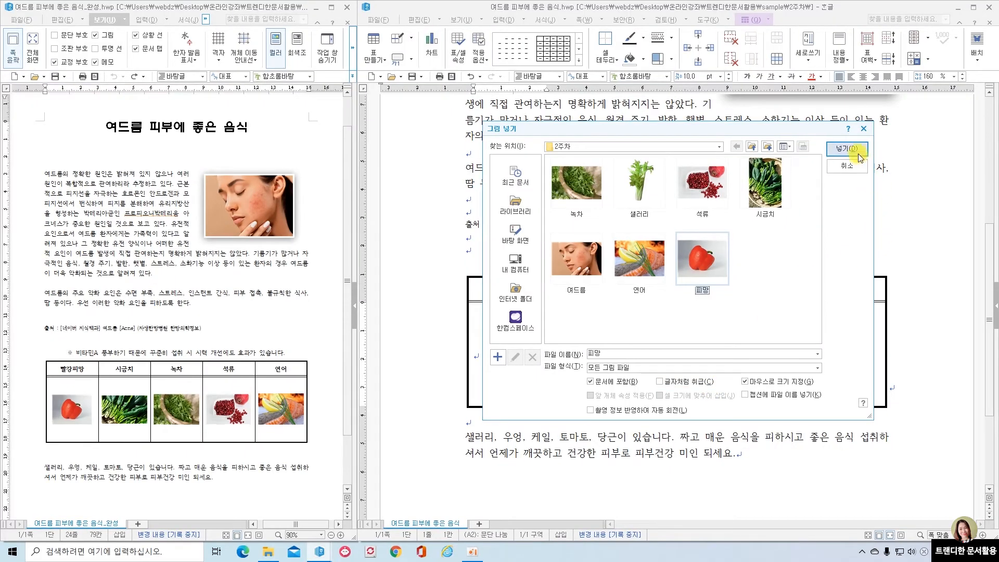
{"action": "left_click", "coordinate": [848, 150]}
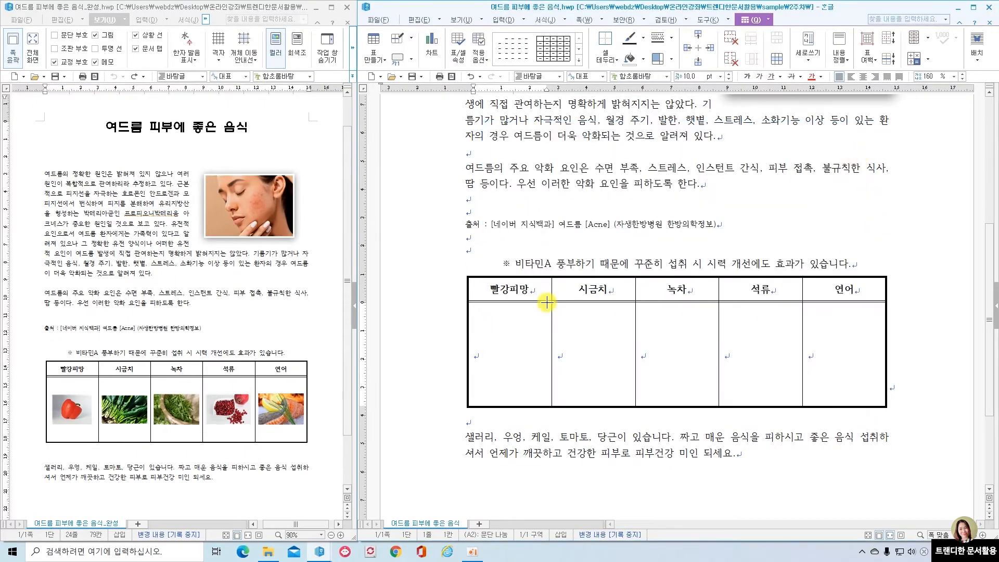
{"action": "left_click_drag", "start_coordinate": [477, 324], "coordinate": [527, 376]}
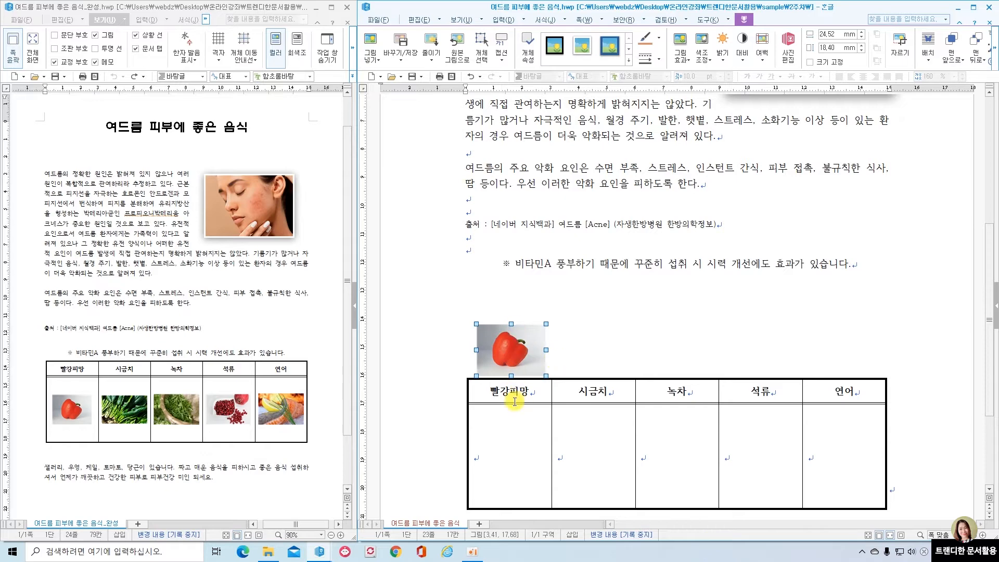
Place the 피망 picture in front of the text with 글 앞으로 in its object properties
{"action": "double_click", "coordinate": [513, 346]}
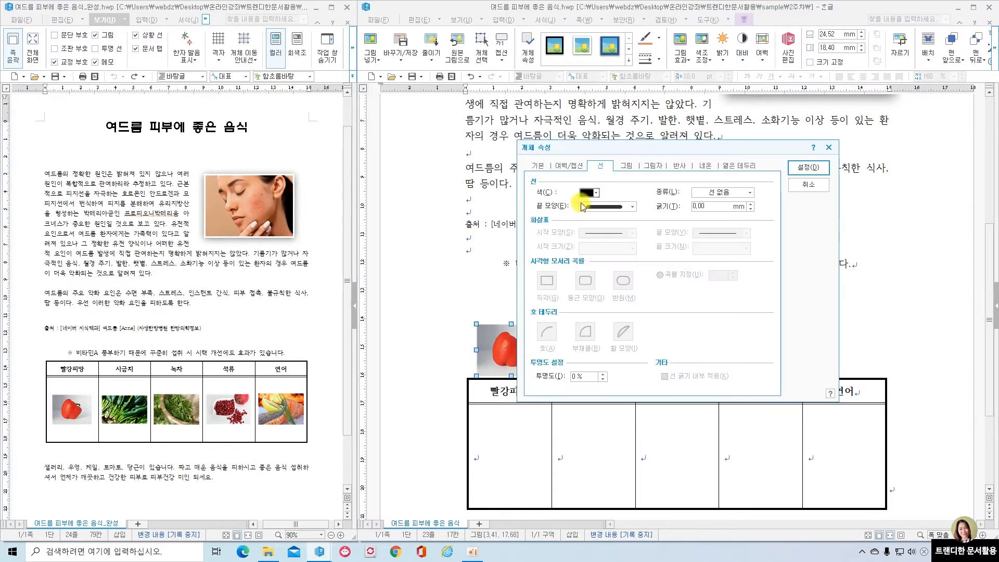
{"action": "left_click", "coordinate": [539, 166]}
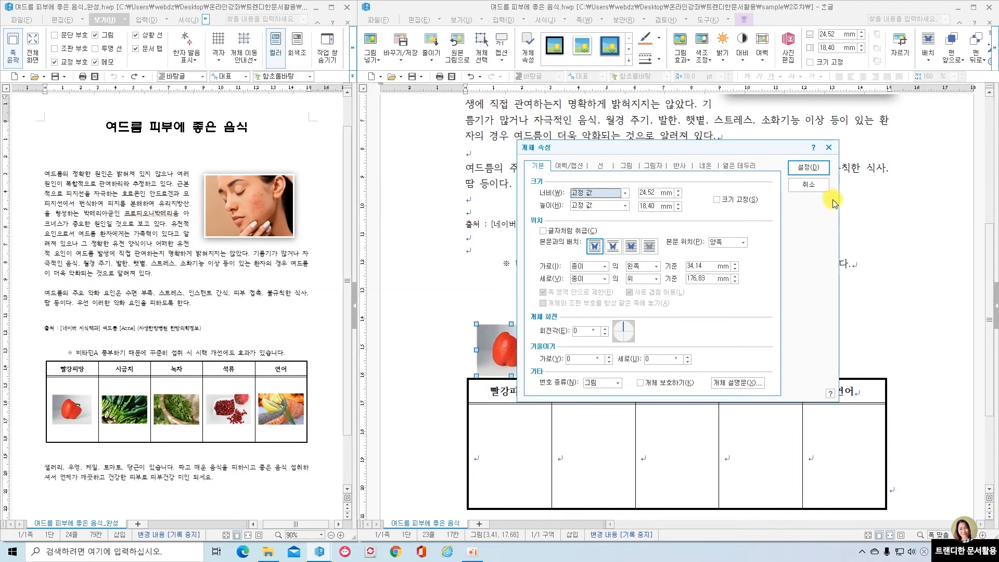
{"action": "left_click", "coordinate": [634, 248]}
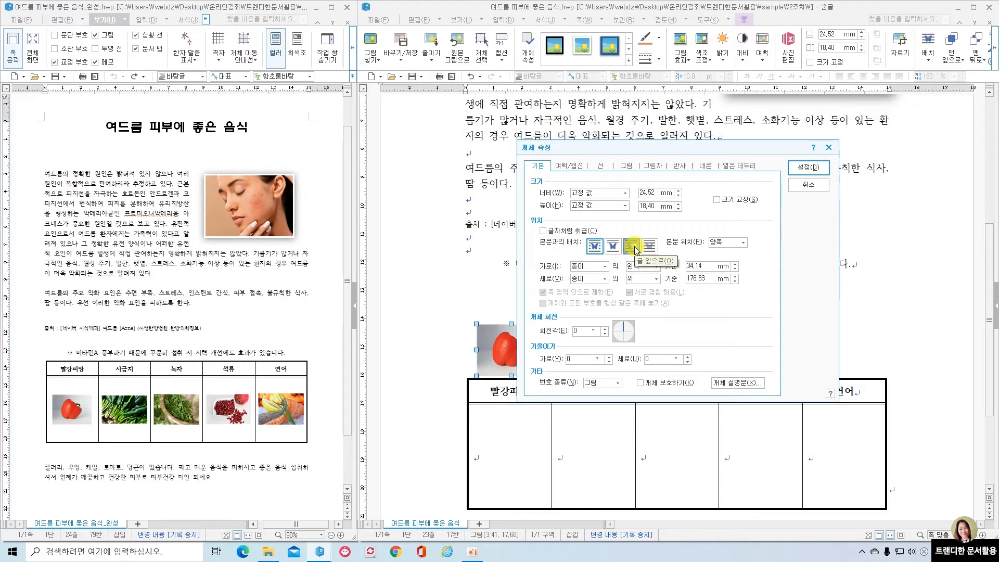
{"action": "left_click", "coordinate": [807, 167]}
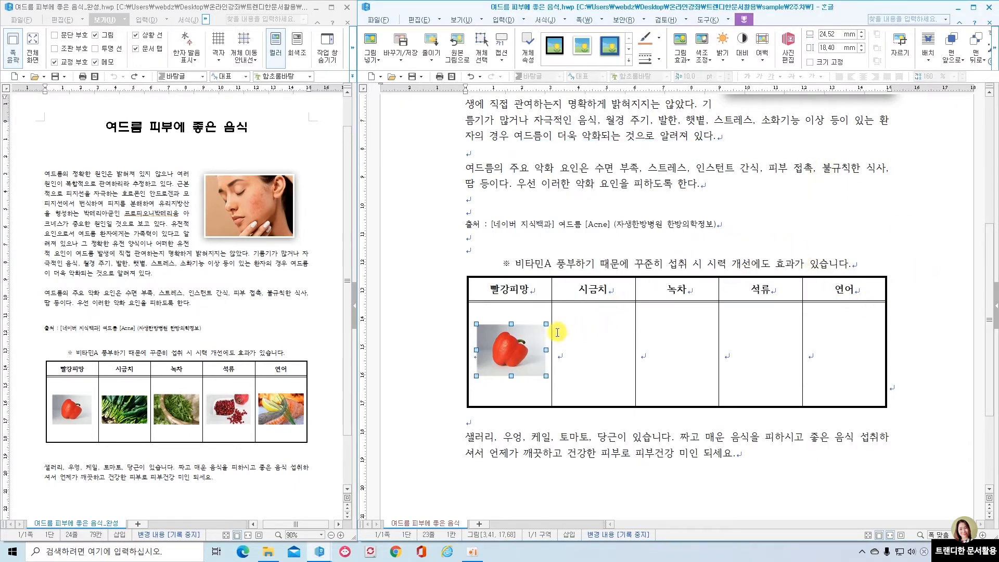
Insert the 시금치 picture into the empty table cell under 시금치 with 글자처럼 취급 enabled
{"action": "left_click", "coordinate": [927, 359]}
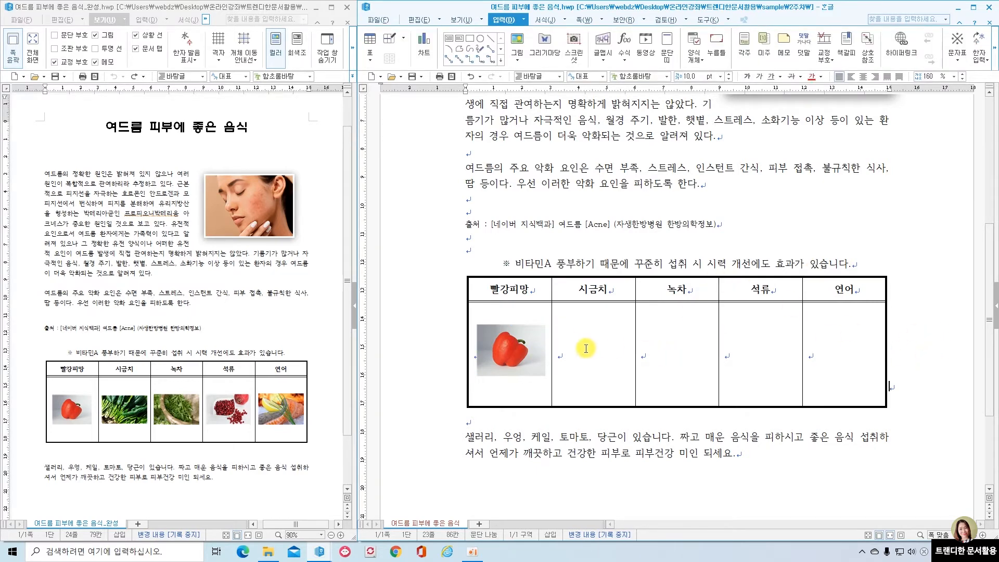
{"action": "left_click", "coordinate": [569, 355]}
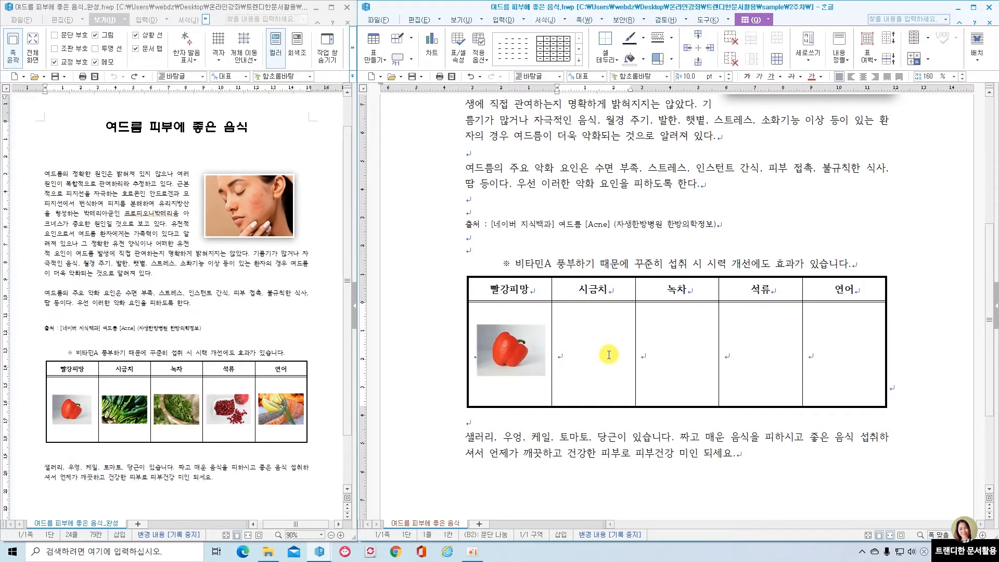
{"action": "key", "text": "ctrl+n"}
{"action": "key", "text": "i"}
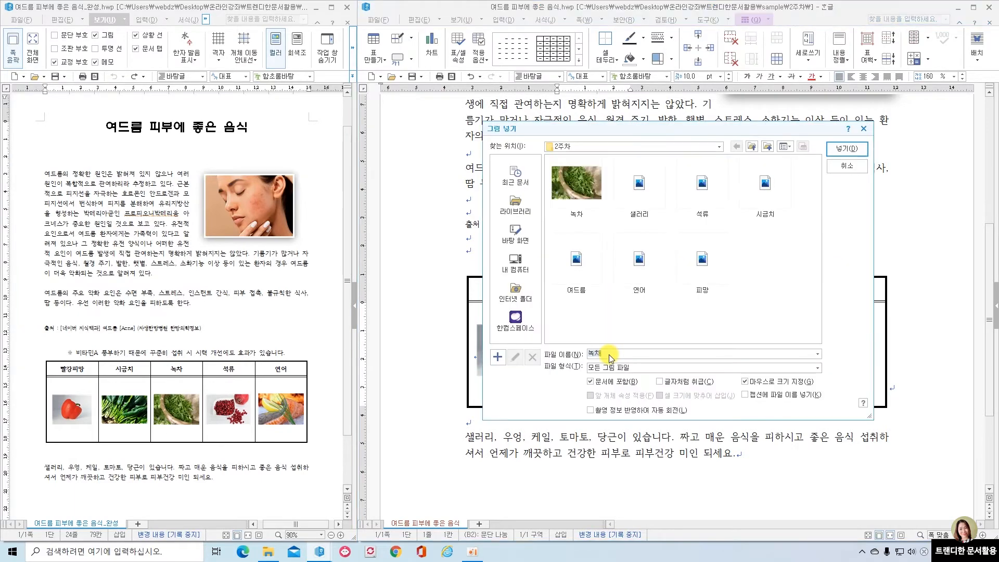
{"action": "left_click", "coordinate": [766, 200]}
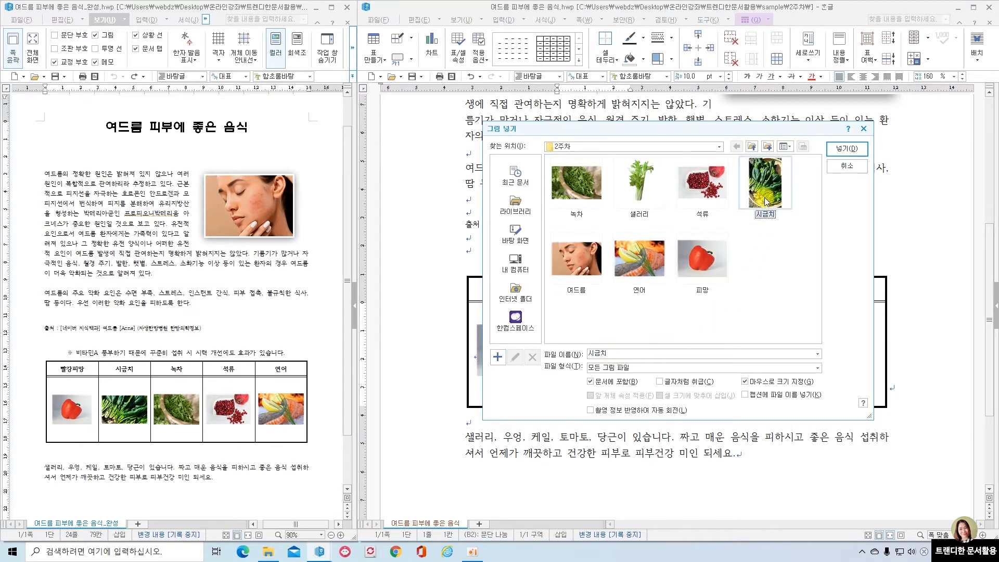
{"action": "left_click", "coordinate": [659, 381]}
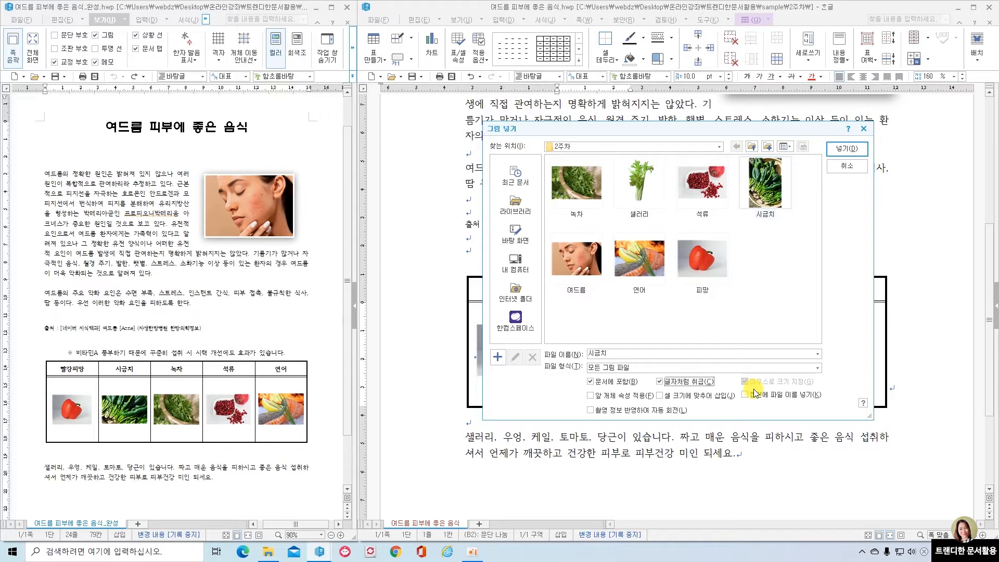
{"action": "left_click", "coordinate": [855, 149]}
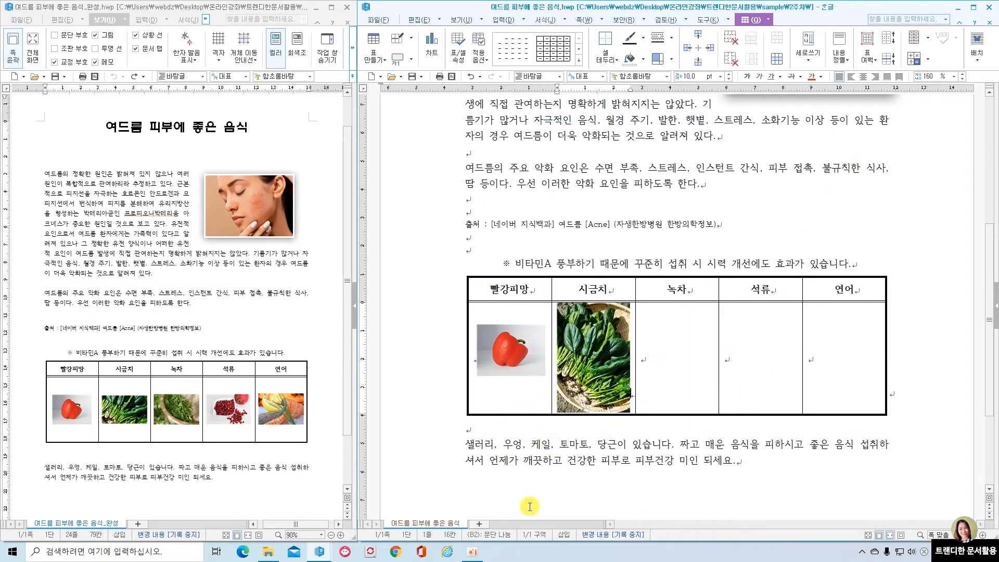
Crop the upper and lower parts of the 시금치 picture until it is about 18 mm high
{"action": "left_click", "coordinate": [595, 358]}
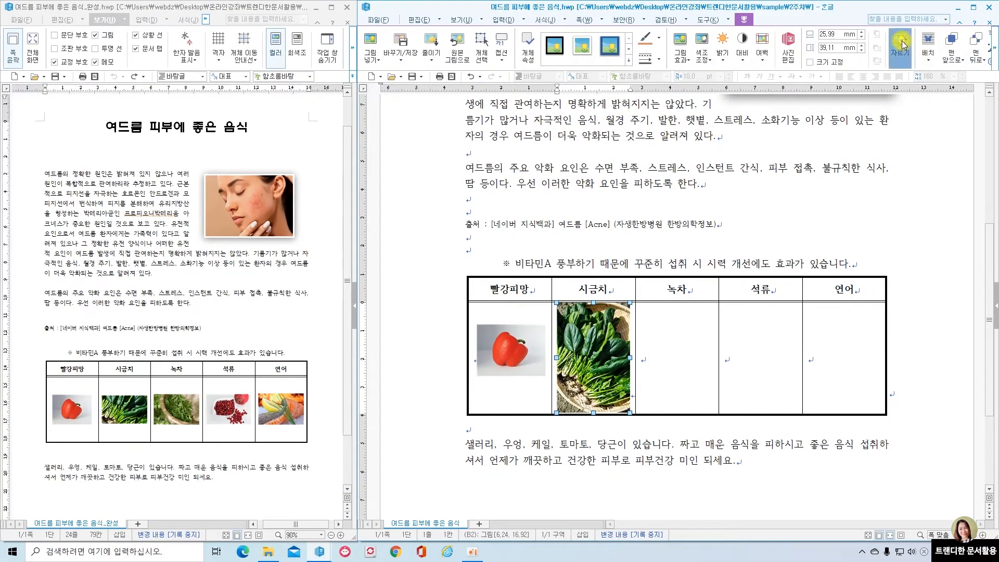
{"action": "left_click", "coordinate": [800, 83]}
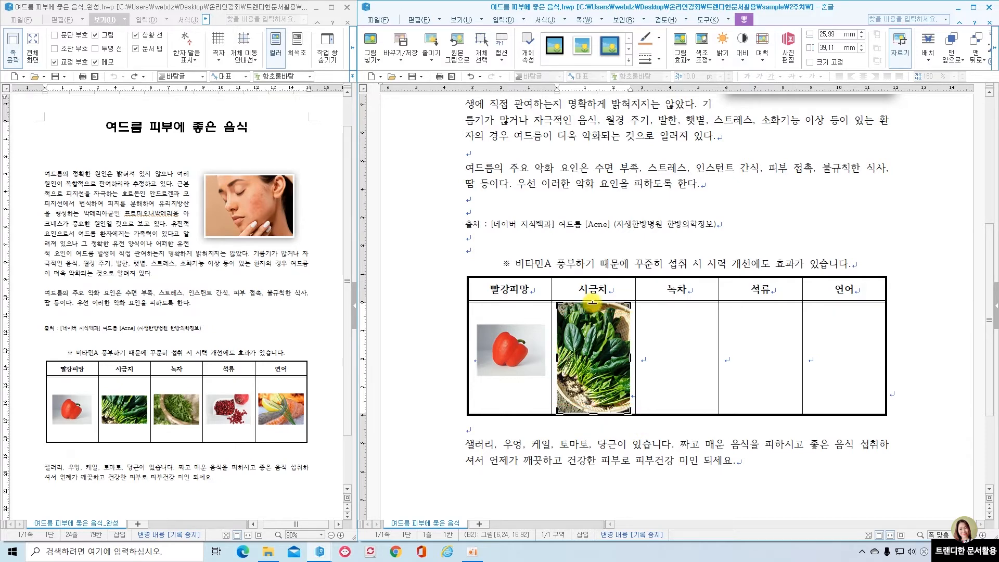
{"action": "left_click_drag", "start_coordinate": [592, 301], "coordinate": [593, 330]}
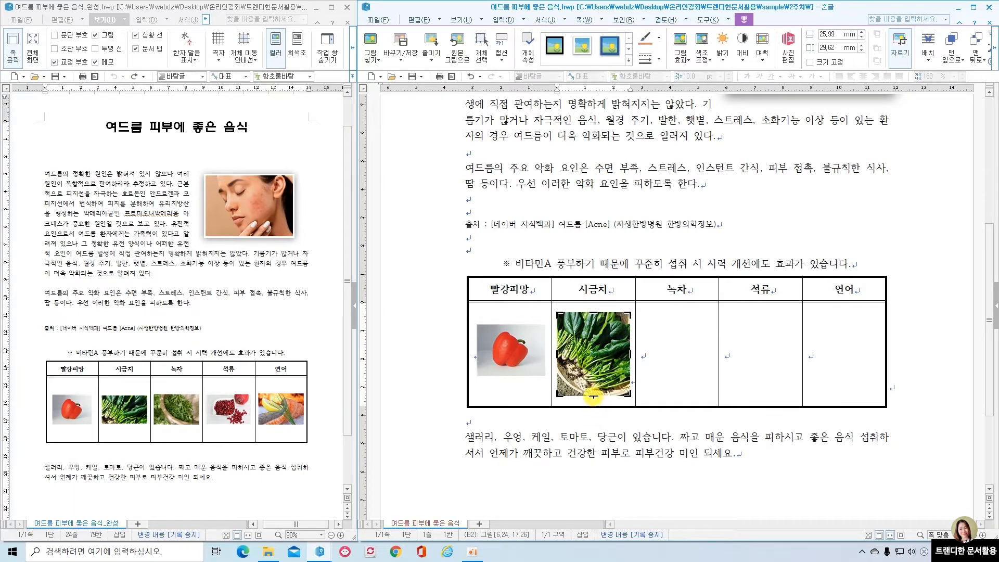
{"action": "left_click_drag", "start_coordinate": [588, 372], "coordinate": [592, 376]}
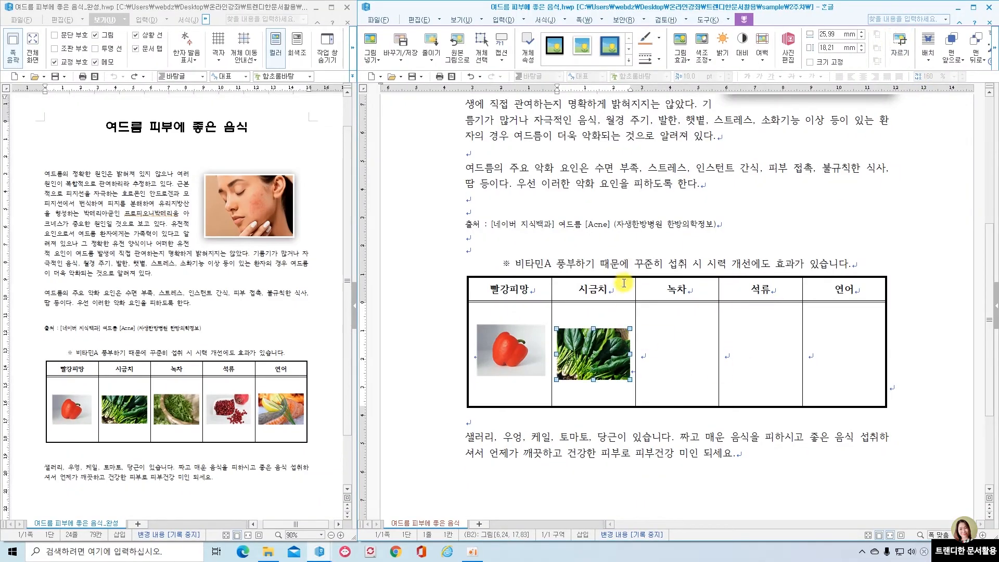
Insert the 녹차 picture into the empty table cell under 녹차, treated as a character
{"action": "left_click", "coordinate": [654, 355]}
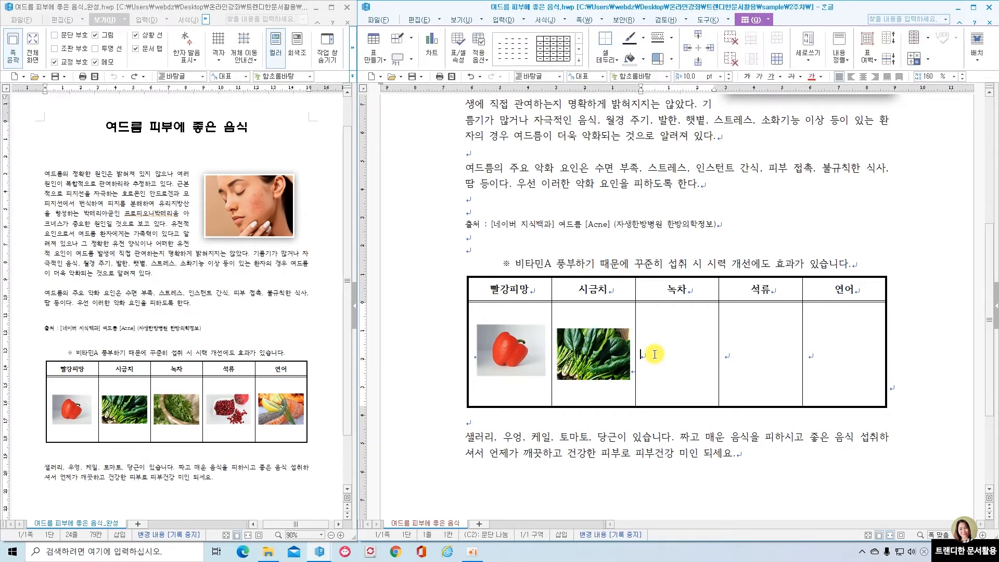
{"action": "key", "text": "ctrl+n"}
{"action": "key", "text": "i"}
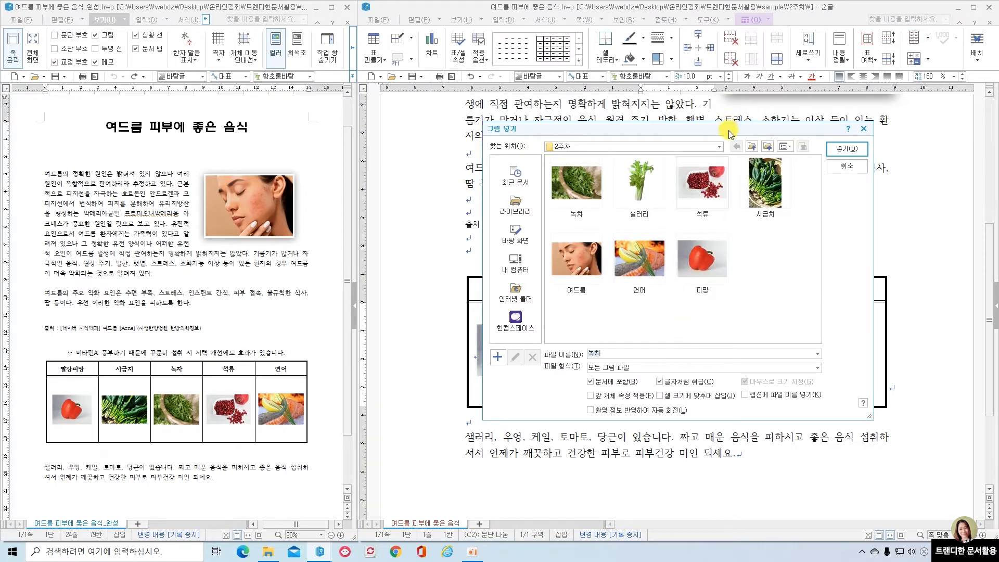
{"action": "left_click", "coordinate": [577, 188]}
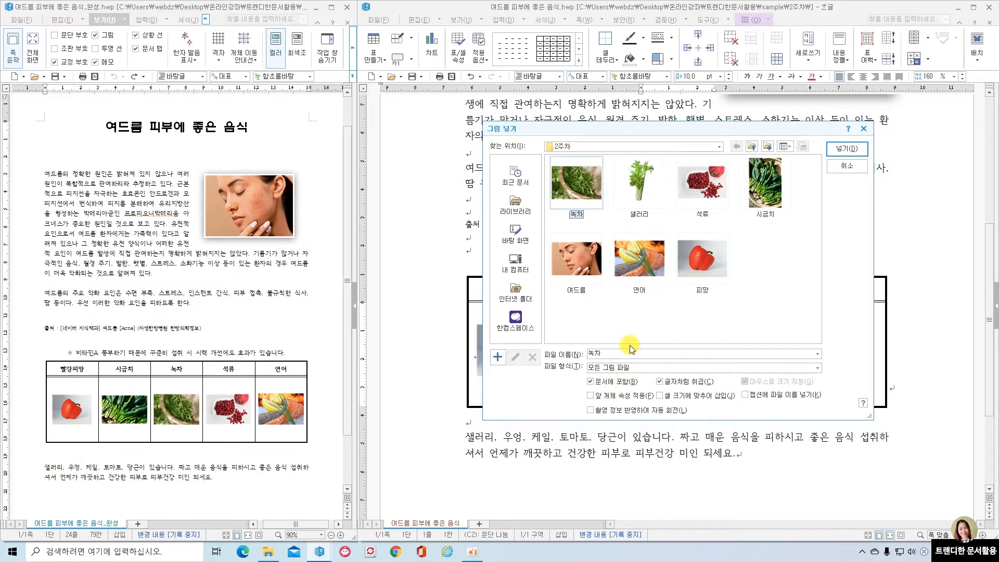
{"action": "left_click", "coordinate": [849, 151]}
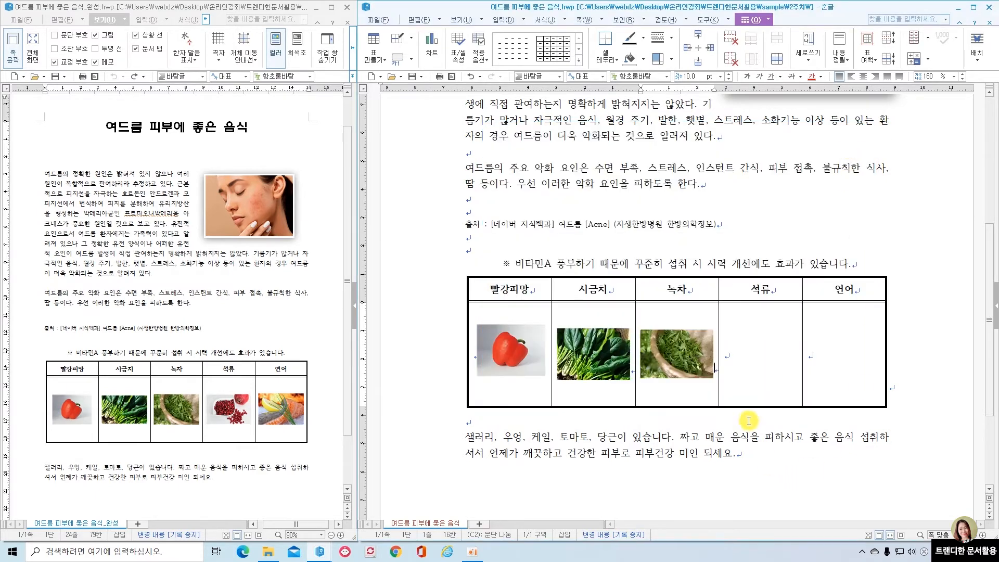
Insert the 석류 picture into the empty table cell under 석류, treated as a character
{"action": "left_click", "coordinate": [732, 358]}
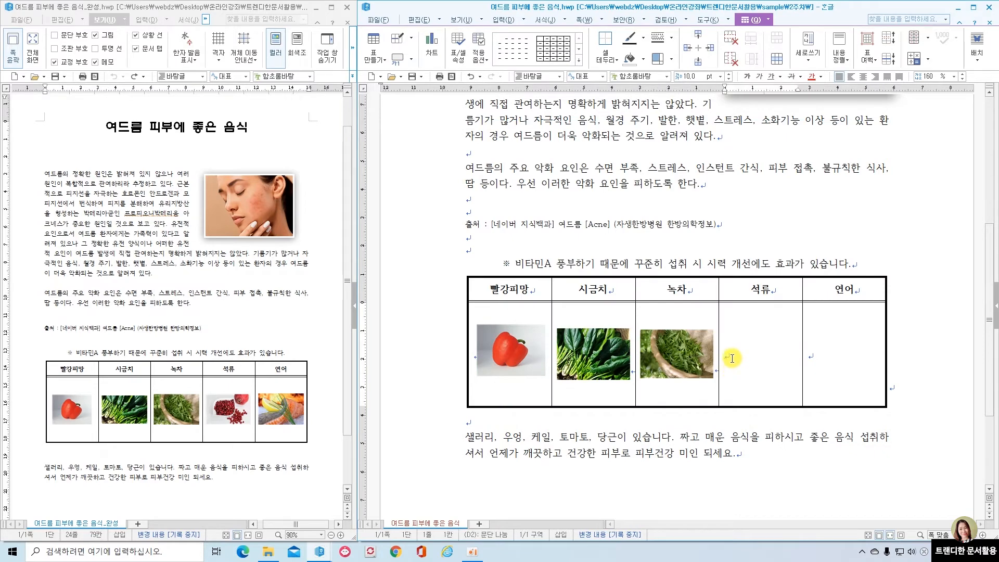
{"action": "key", "text": "ctrl+n"}
{"action": "key", "text": "i"}
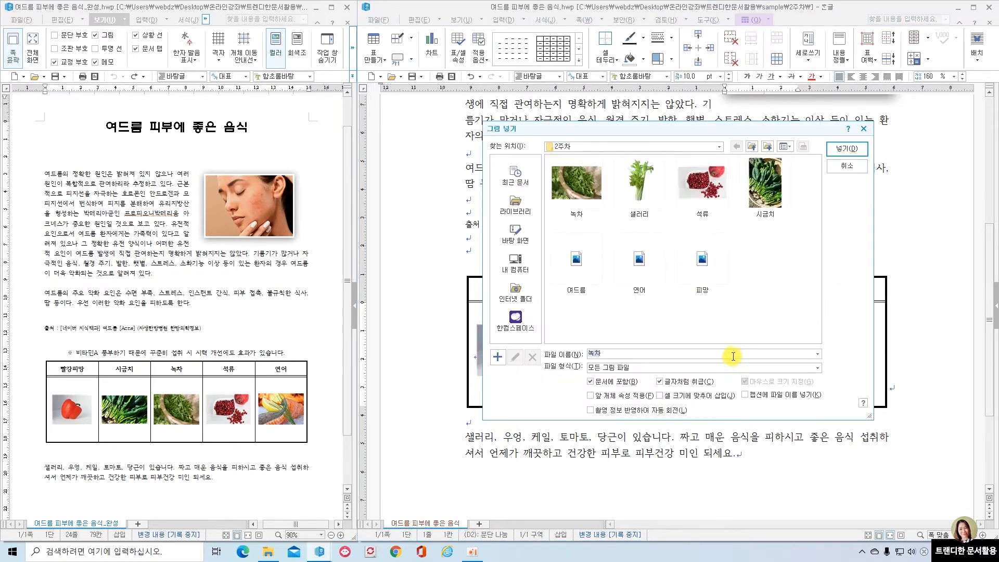
{"action": "left_click", "coordinate": [723, 179]}
{"action": "left_click", "coordinate": [847, 148]}
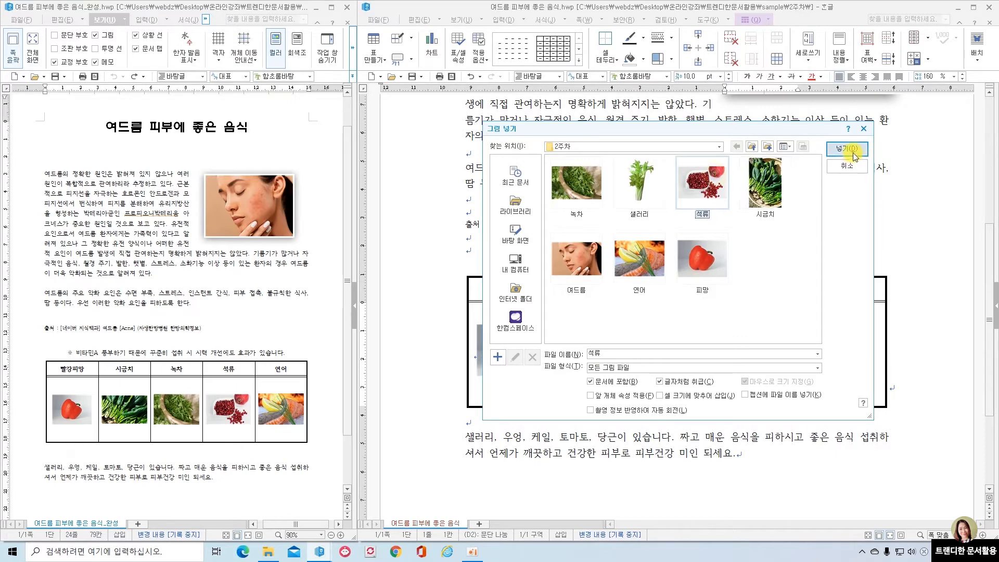
Insert the 연어 picture into the empty table cell under 연어, treated as a character
{"action": "left_click", "coordinate": [814, 357]}
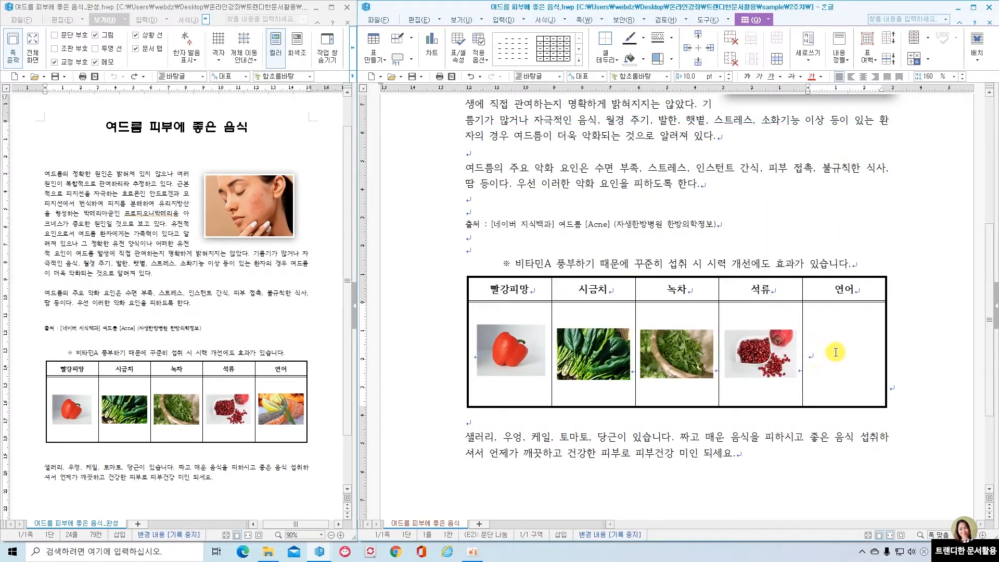
{"action": "key", "text": "ctrl+n"}
{"action": "key", "text": "i"}
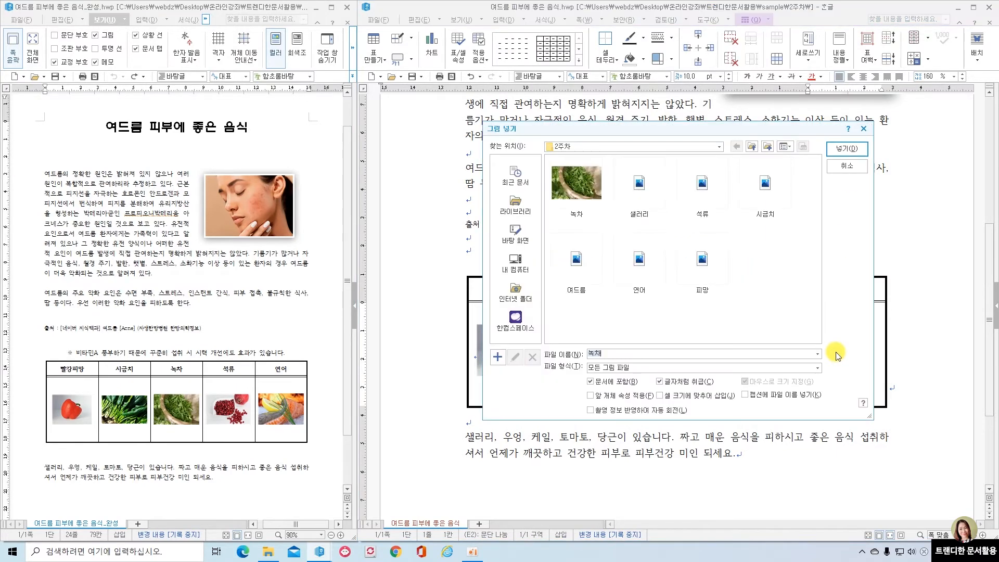
{"action": "left_click", "coordinate": [659, 287]}
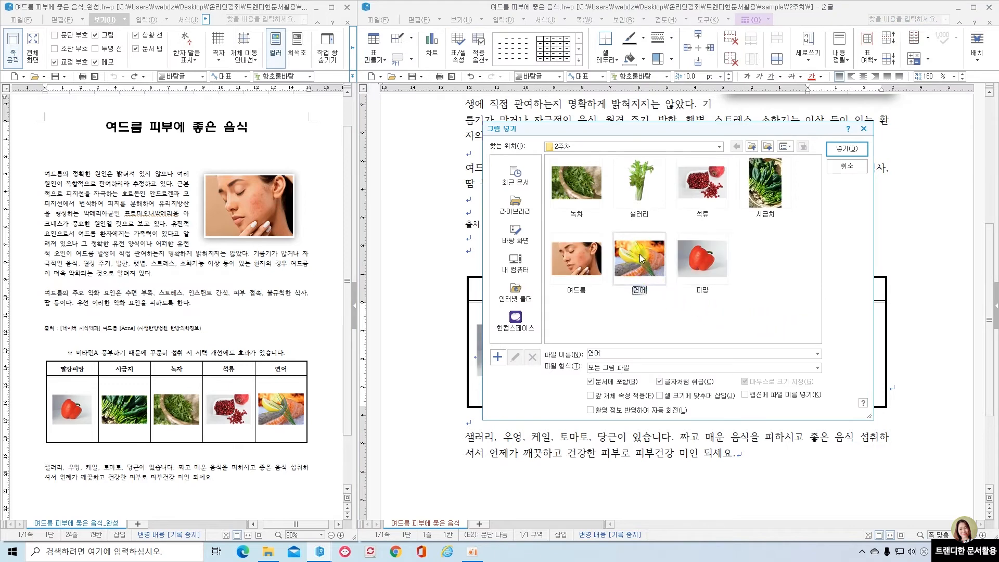
{"action": "left_click", "coordinate": [856, 150]}
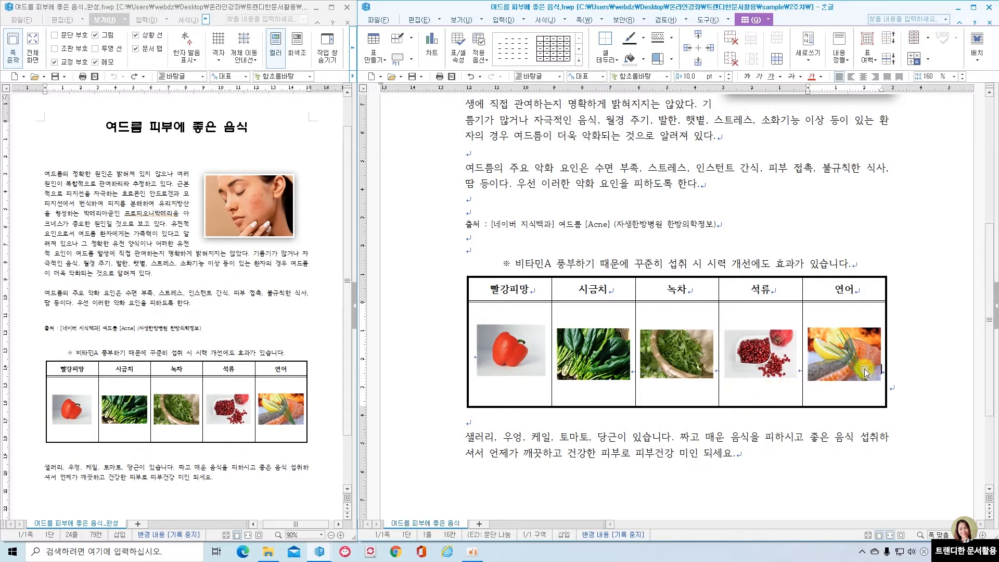
Set the 시금치 picture's height to 20 mm in its object properties
{"action": "left_click", "coordinate": [594, 354]}
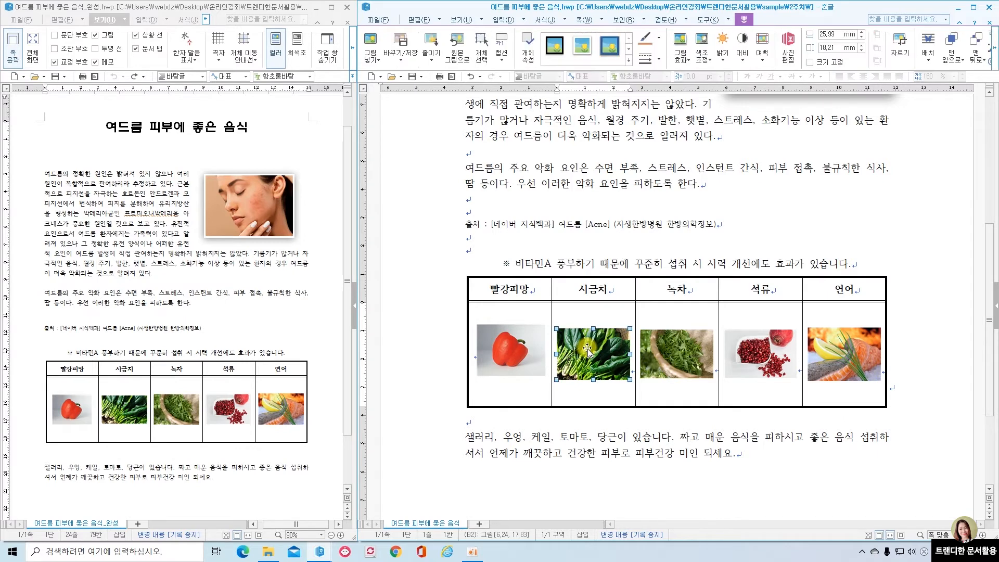
{"action": "double_click", "coordinate": [594, 354]}
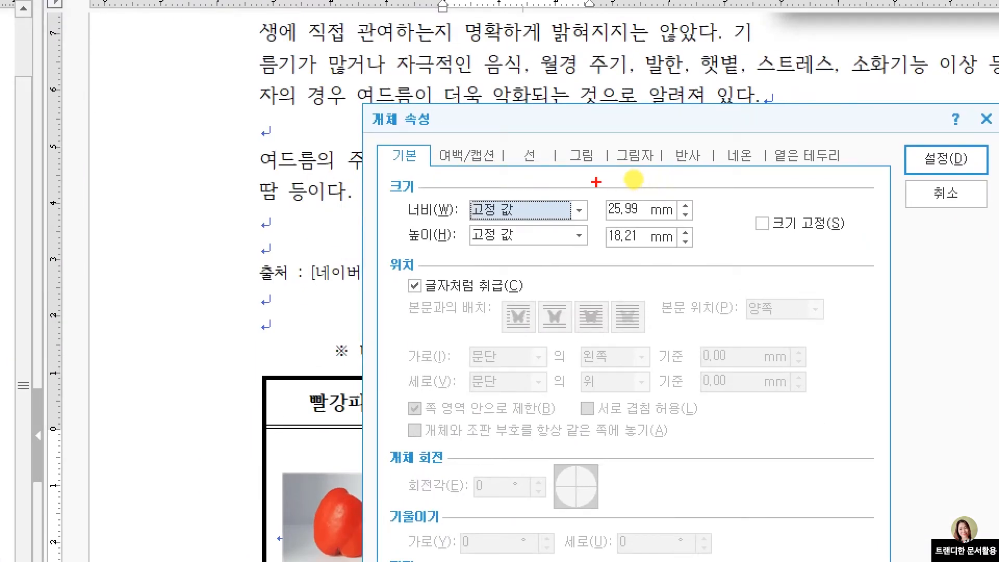
{"action": "left_click_drag", "start_coordinate": [597, 182], "coordinate": [704, 275]}
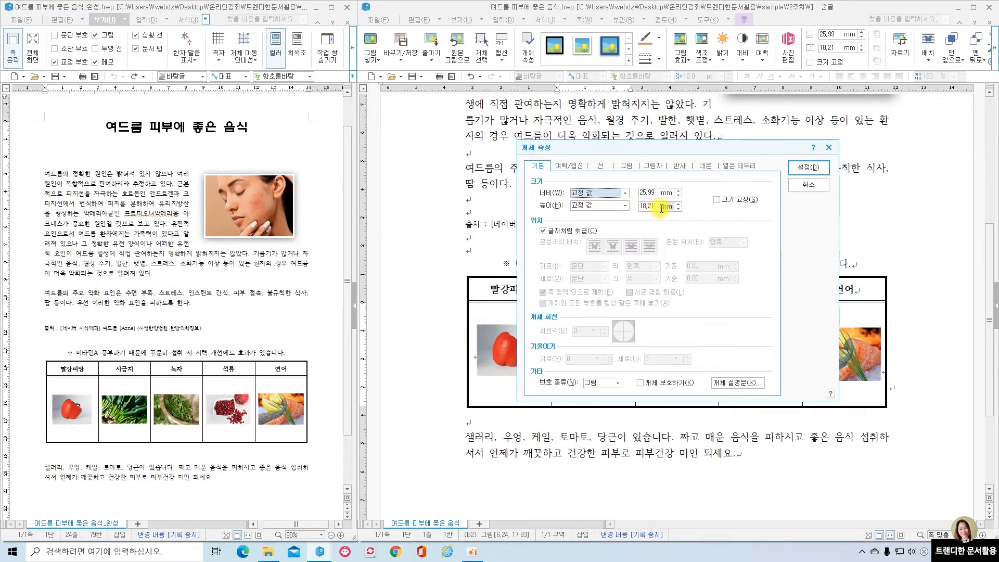
{"action": "double_click", "coordinate": [653, 206]}
{"action": "type", "text": "20"}
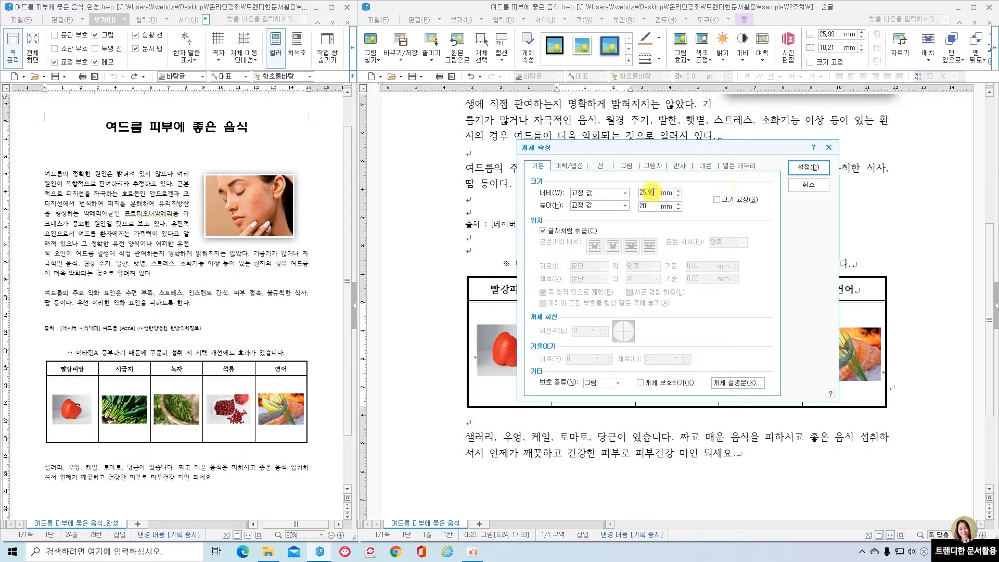
{"action": "left_click_drag", "start_coordinate": [654, 192], "coordinate": [629, 192]}
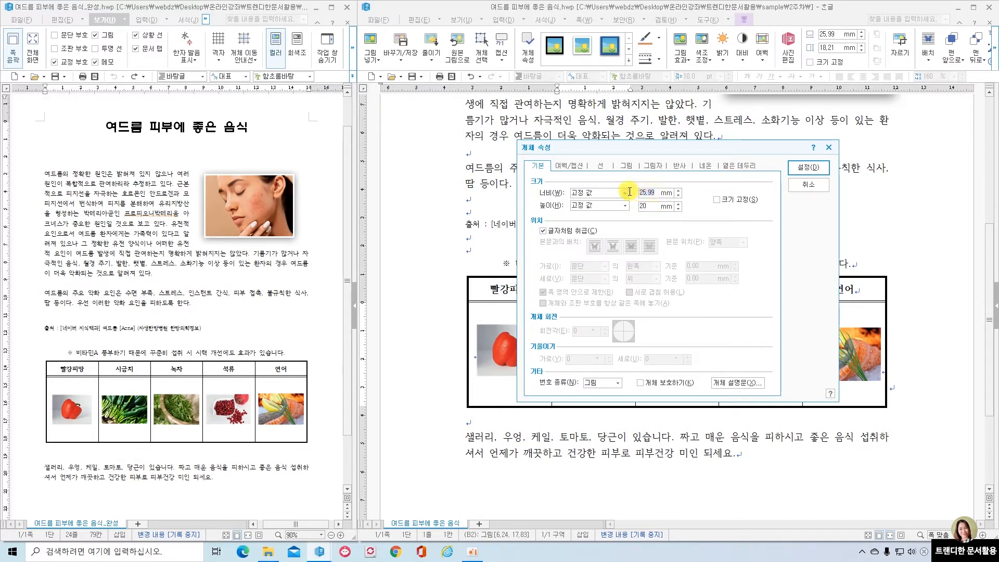
{"action": "left_click", "coordinate": [808, 167]}
Set the 녹차 picture's width to 26 mm in its object properties and match its height to the 시금치 picture
{"action": "left_click", "coordinate": [678, 355]}
{"action": "double_click", "coordinate": [677, 355]}
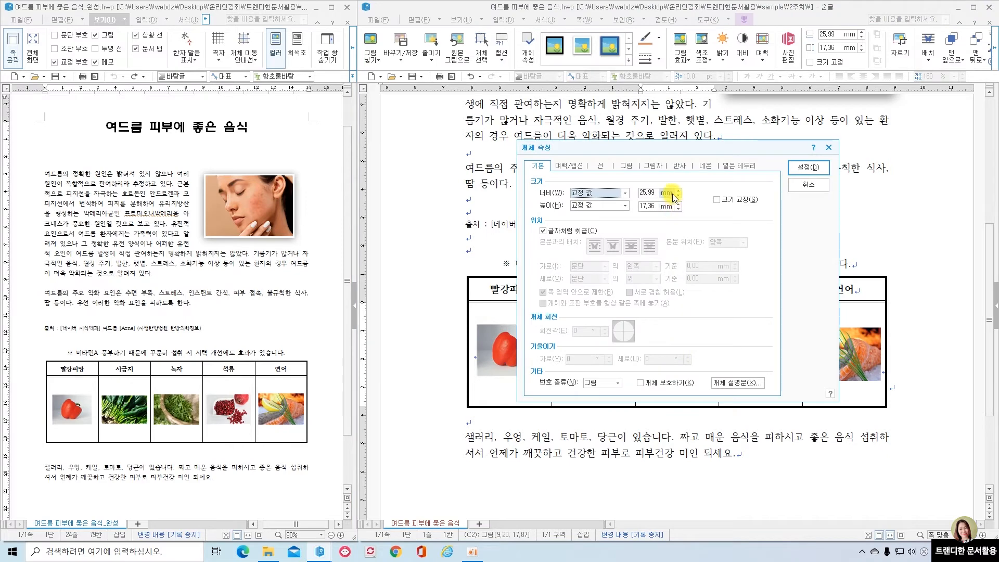
{"action": "double_click", "coordinate": [651, 192]}
{"action": "type", "text": "4"}
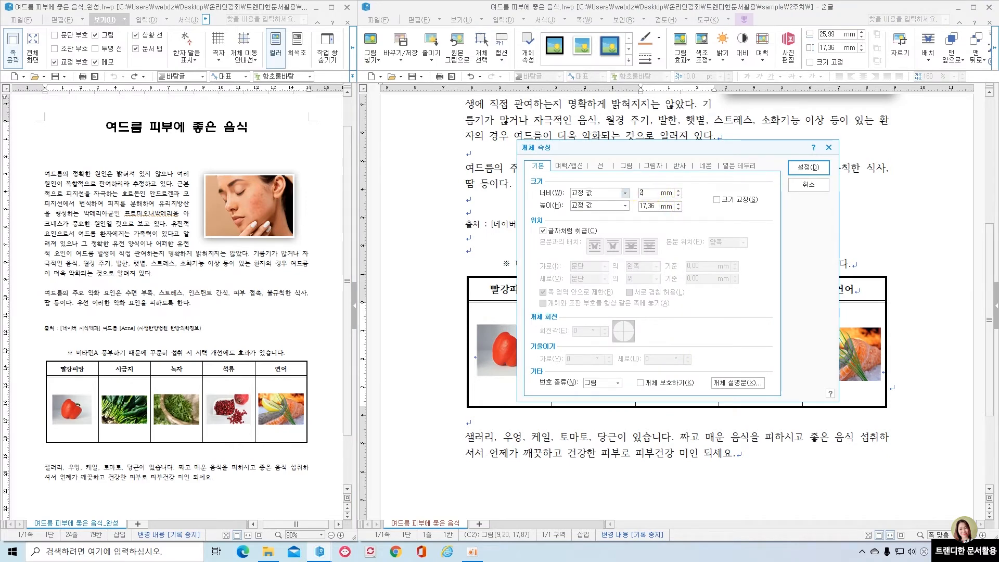
{"action": "type", "text": "6"}
{"action": "left_click", "coordinate": [819, 168]}
Resize the 석류 picture to 26 mm wide and 20 mm high in its object properties
{"action": "left_click", "coordinate": [772, 357]}
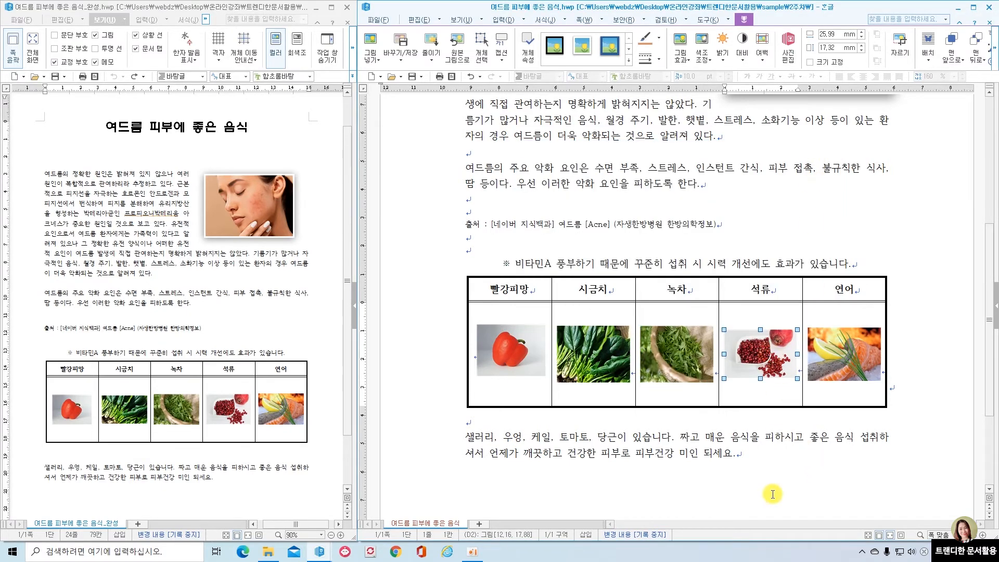
{"action": "double_click", "coordinate": [768, 370]}
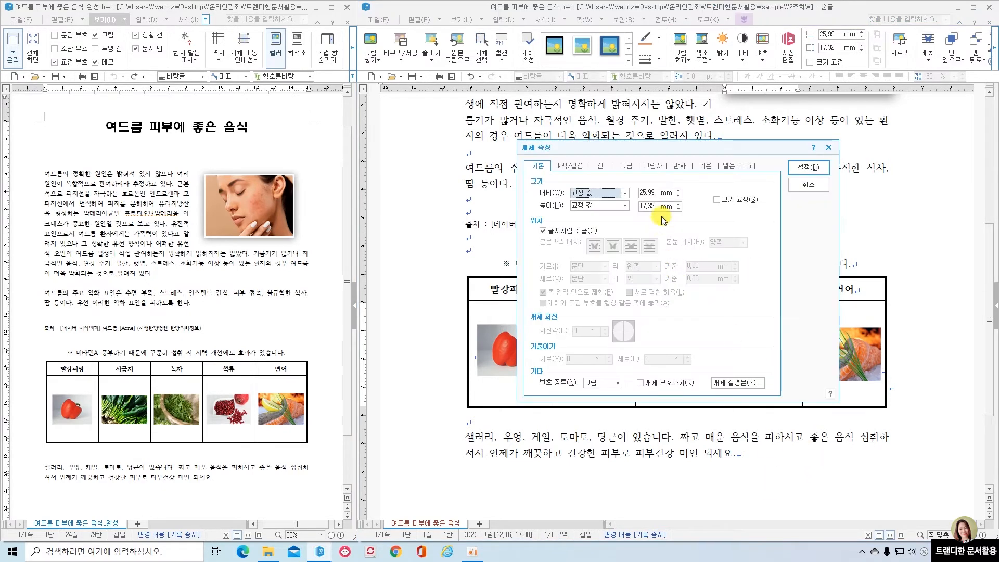
{"action": "left_click", "coordinate": [637, 194]}
{"action": "type", "text": "26"}
{"action": "key", "text": "Tab"}
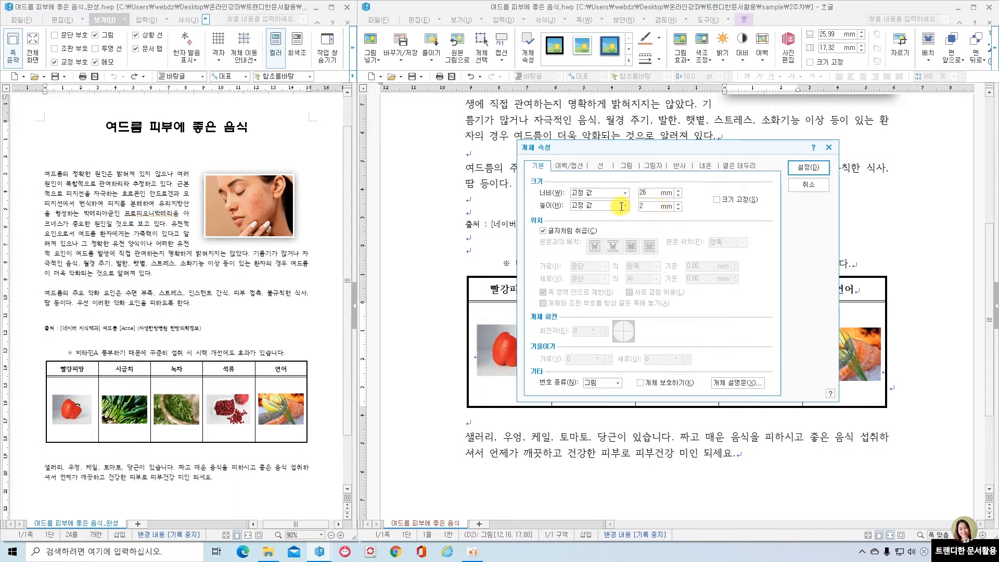
{"action": "type", "text": "20"}
{"action": "left_click", "coordinate": [807, 167]}
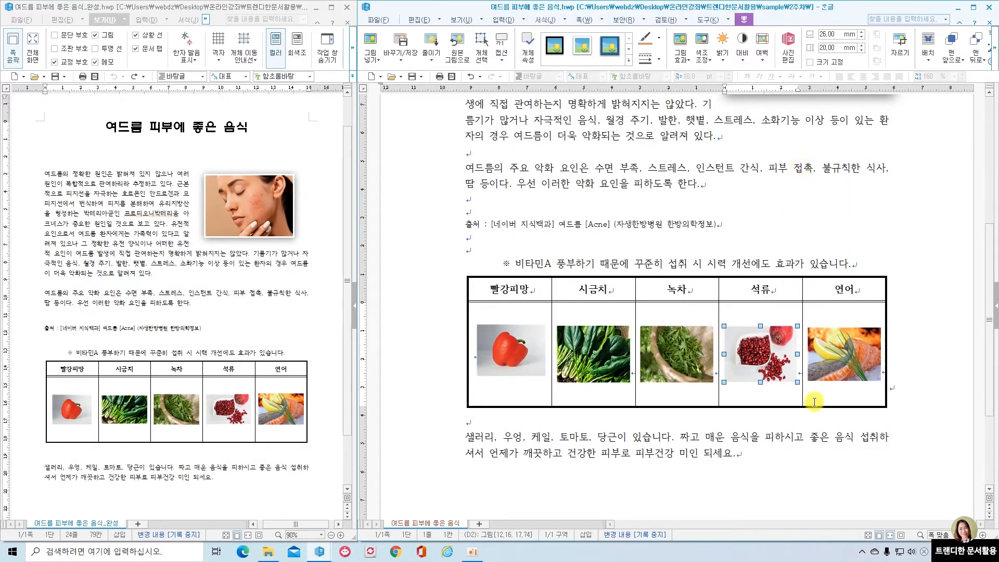
Resize the 연어 picture to 26 mm wide and 20 mm high in its object properties
{"action": "double_click", "coordinate": [862, 354]}
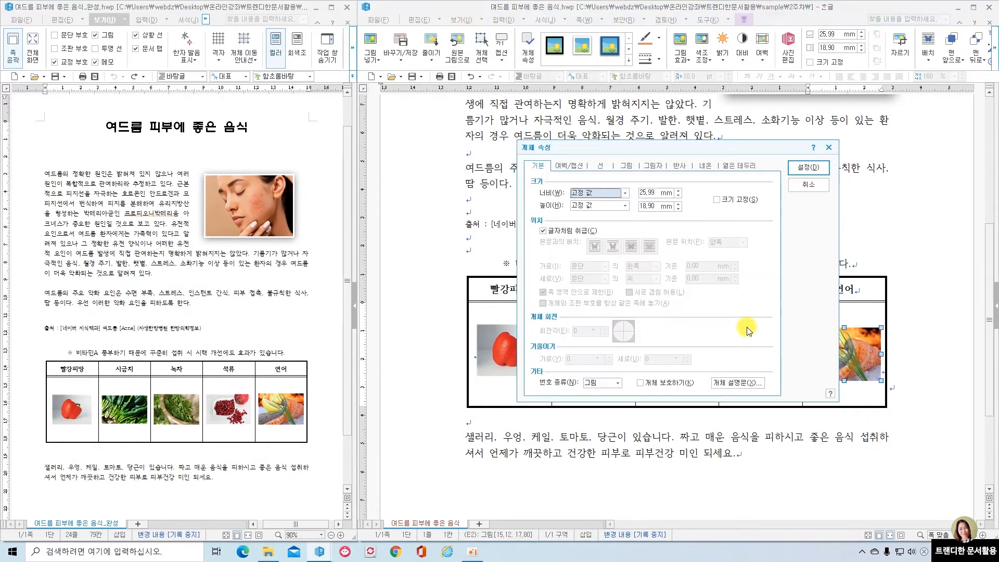
{"action": "left_click", "coordinate": [649, 193]}
{"action": "type", "text": "26"}
{"action": "left_click", "coordinate": [656, 207]}
{"action": "type", "text": "20"}
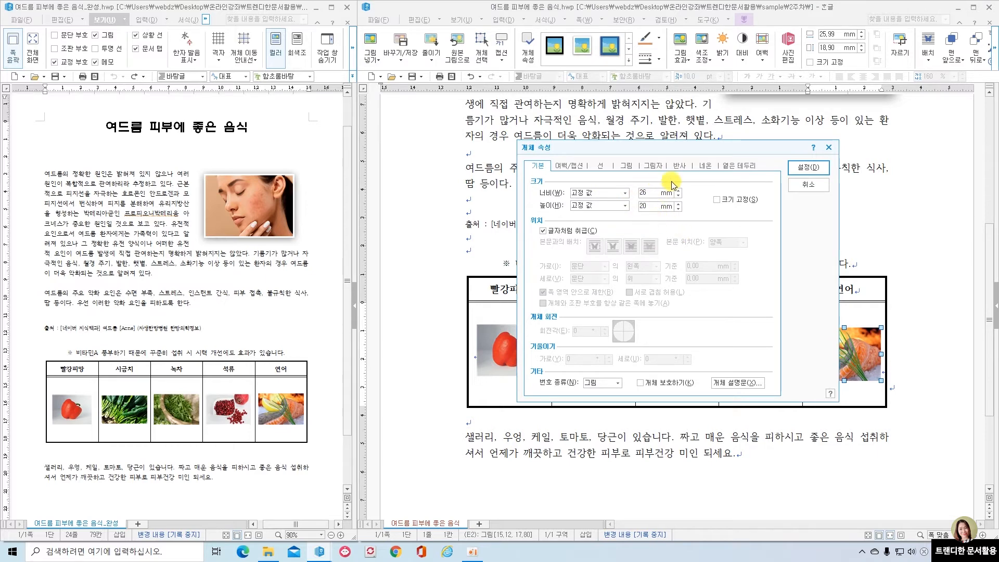
{"action": "left_click", "coordinate": [801, 169]}
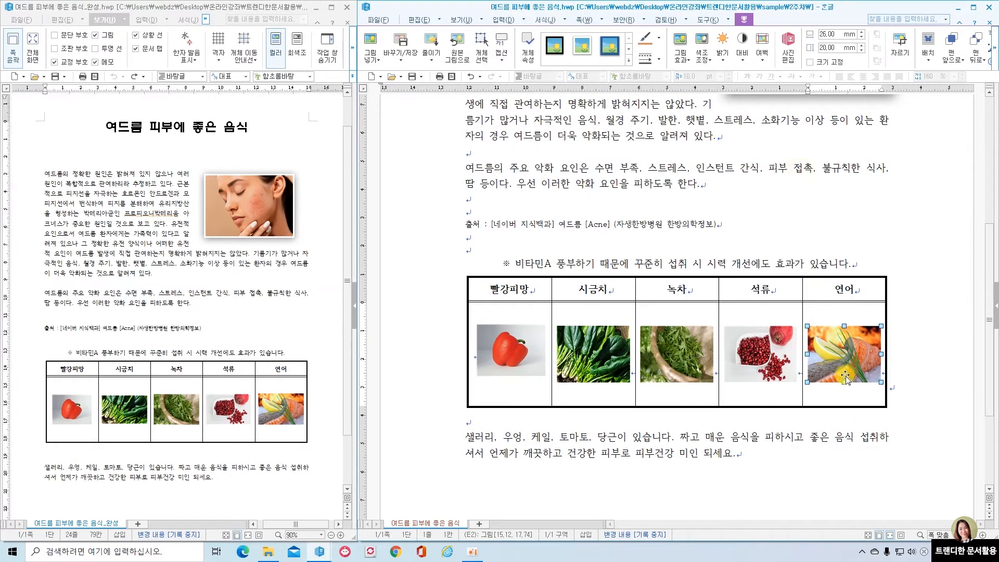
Resize the 빨강피망 picture to 26 mm wide and 20 mm high, and nudge it into place within its table cell
{"action": "double_click", "coordinate": [521, 353]}
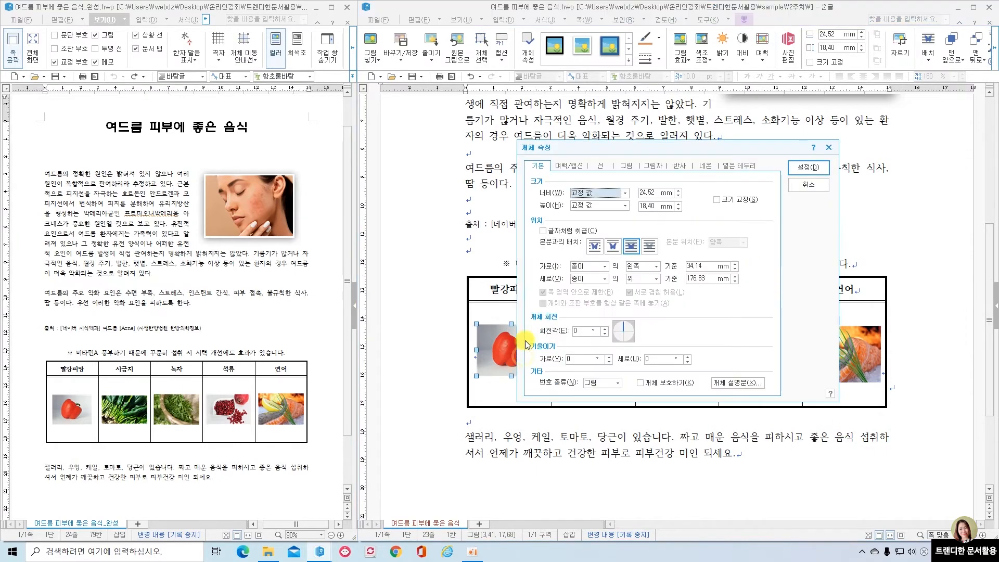
{"action": "double_click", "coordinate": [650, 193]}
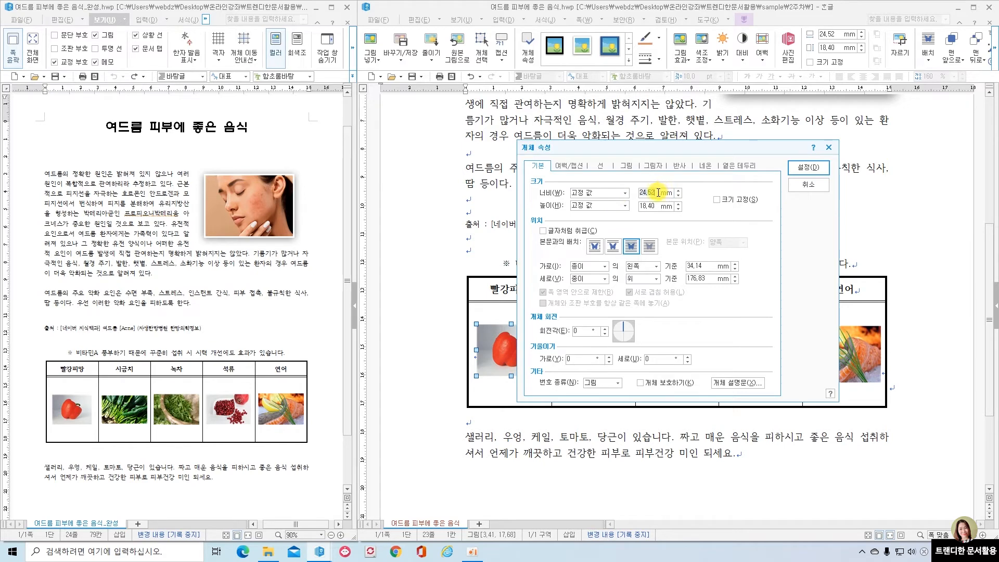
{"action": "type", "text": "26"}
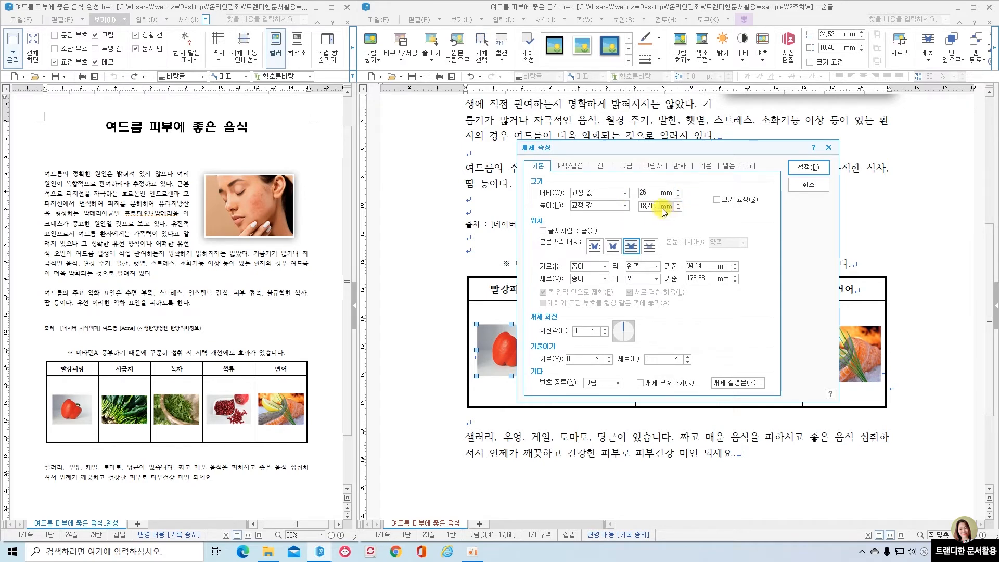
{"action": "double_click", "coordinate": [652, 207]}
{"action": "type", "text": "20"}
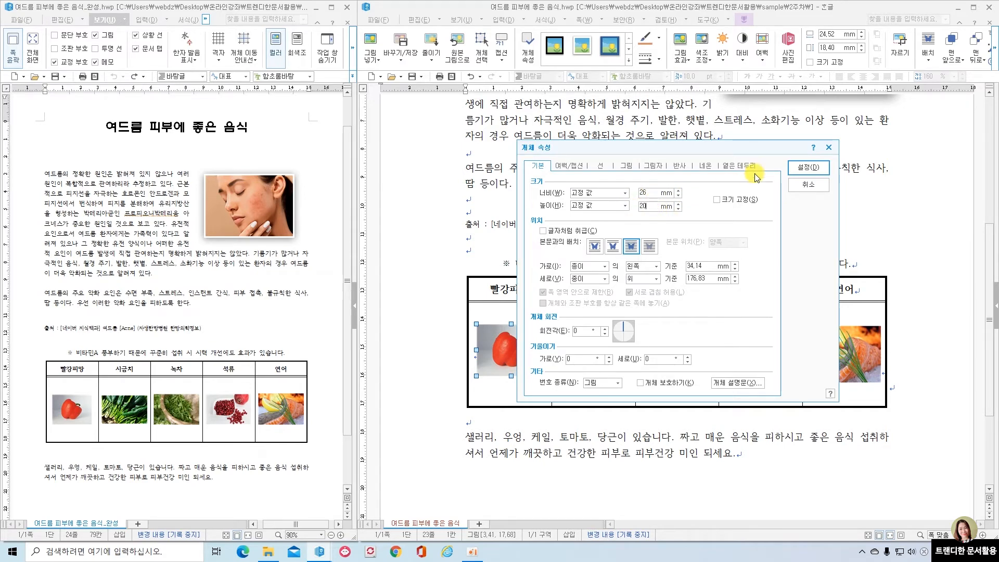
{"action": "left_click", "coordinate": [802, 168]}
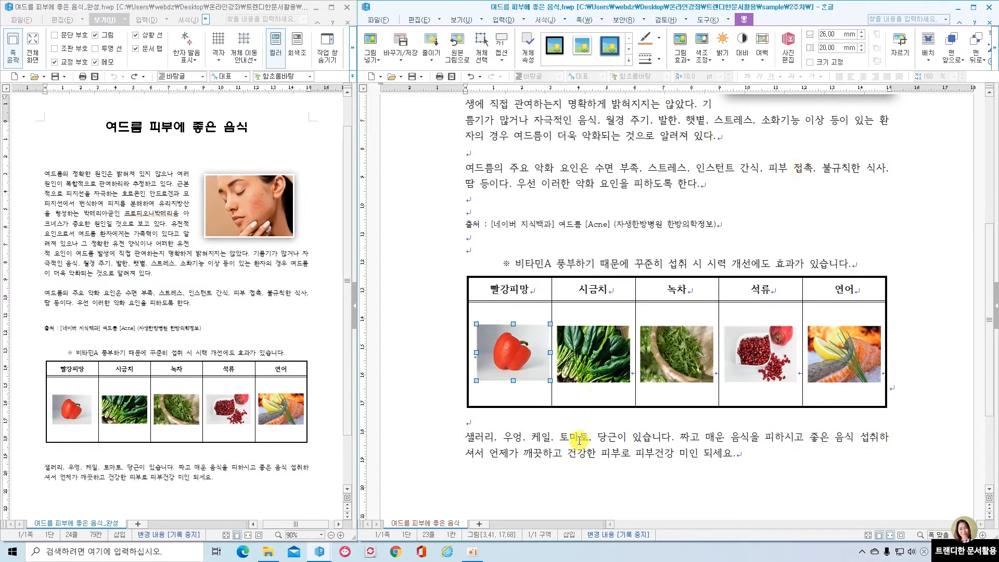
{"action": "left_click_drag", "start_coordinate": [530, 364], "coordinate": [526, 365]}
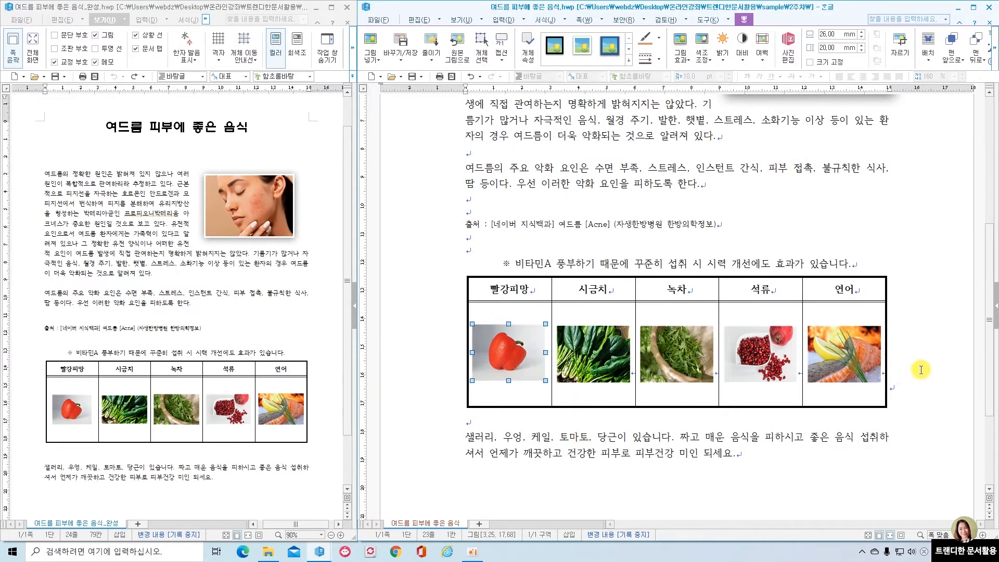
{"action": "left_click", "coordinate": [598, 437]}
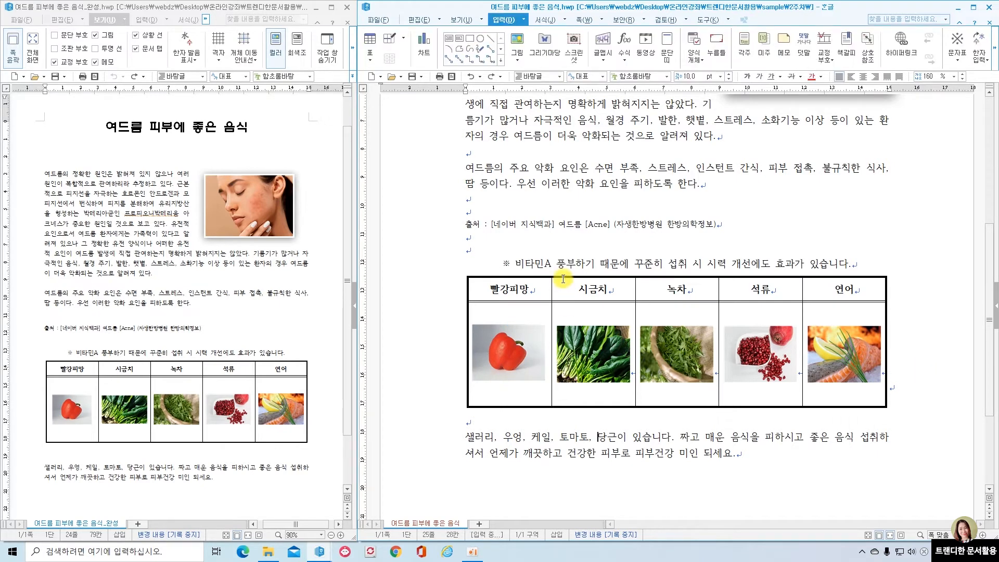
Try moving the whole food table up into the body text, and undo the move
{"action": "left_click", "coordinate": [563, 279]}
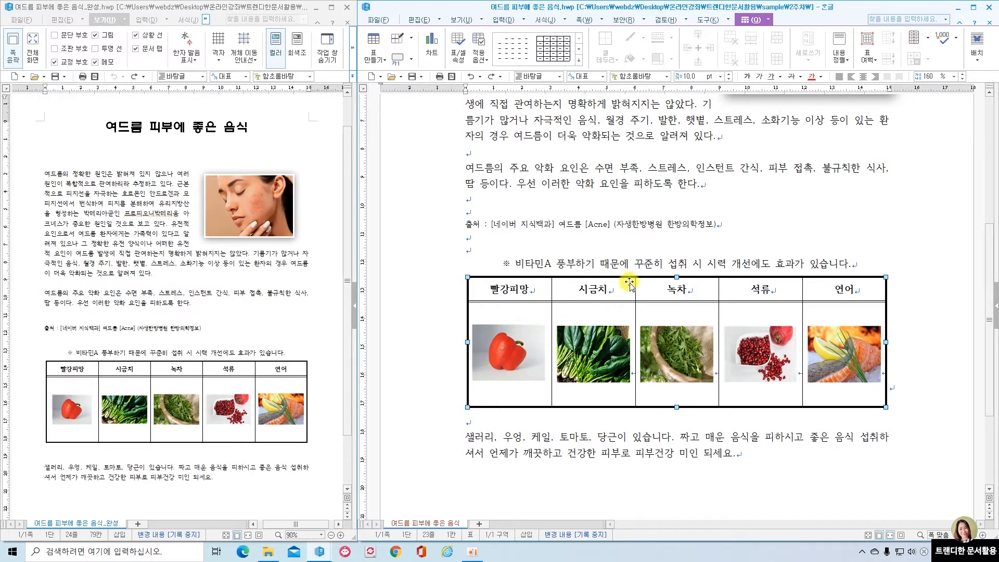
{"action": "left_click_drag", "start_coordinate": [634, 179], "coordinate": [633, 204]}
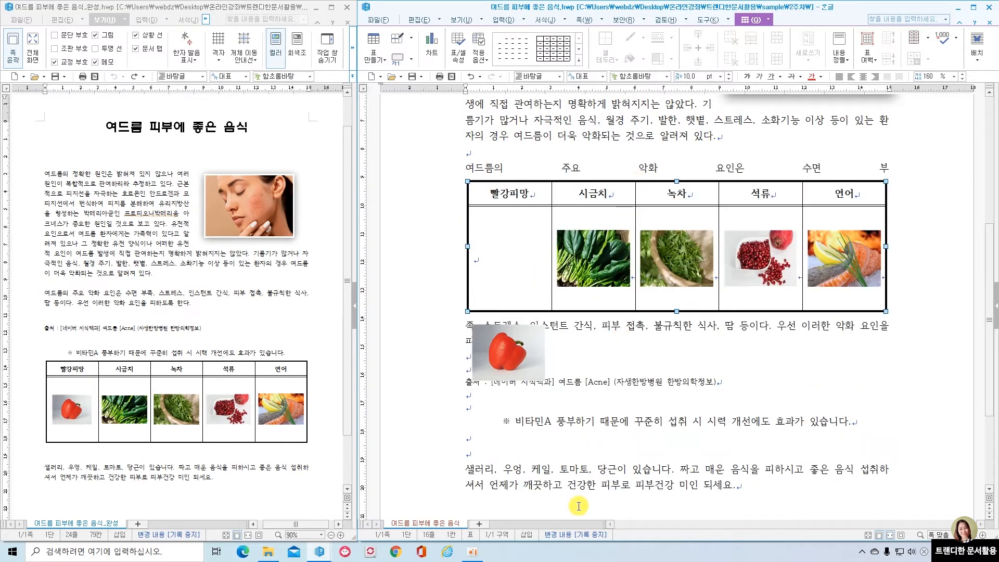
{"action": "key", "text": "ctrl+z"}
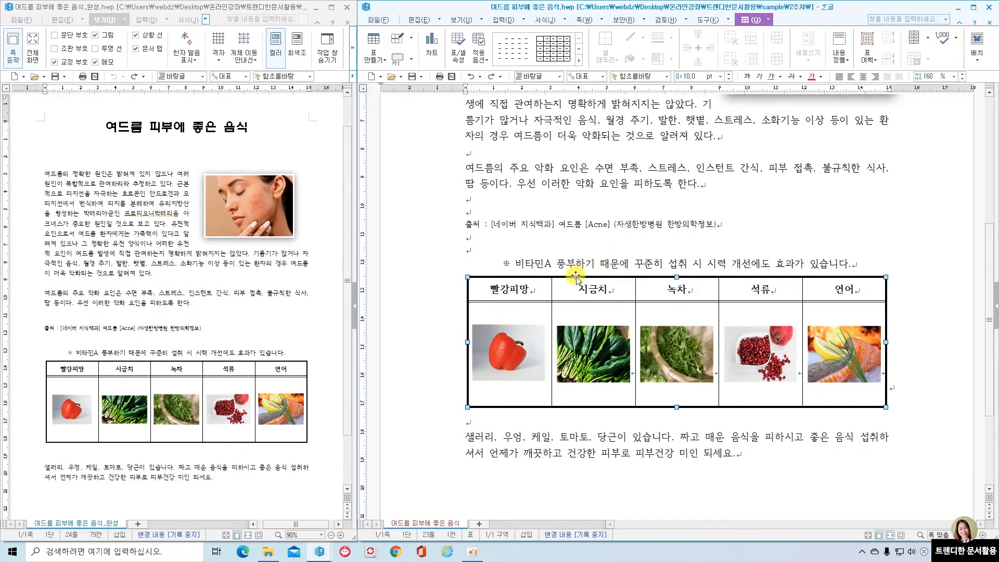
Add blank lines below the closing paragraph and place copies of the table's 빨강피망 and 시금치 pictures there
{"action": "left_click", "coordinate": [609, 453]}
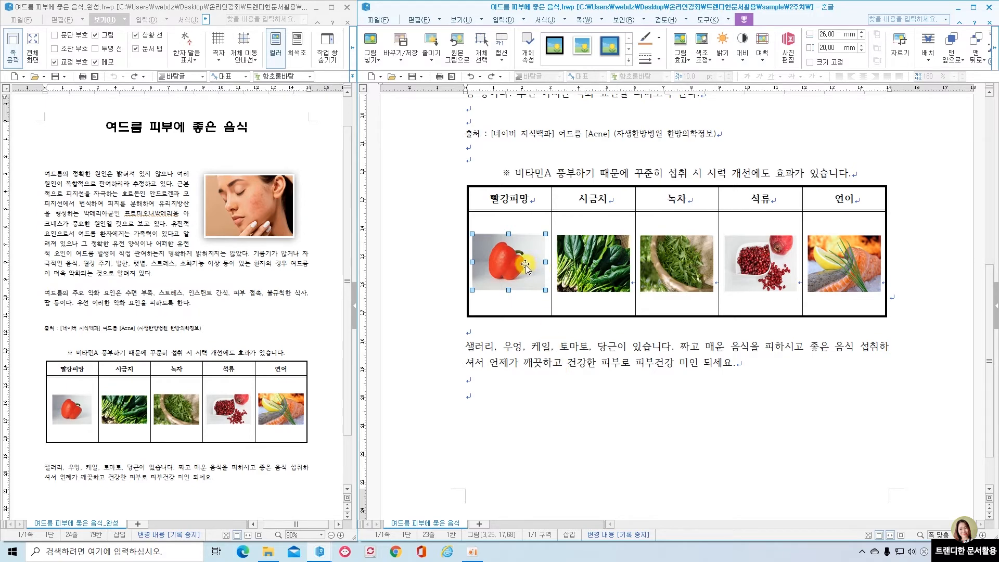
{"action": "left_click_drag", "start_coordinate": [524, 267], "coordinate": [560, 431]}
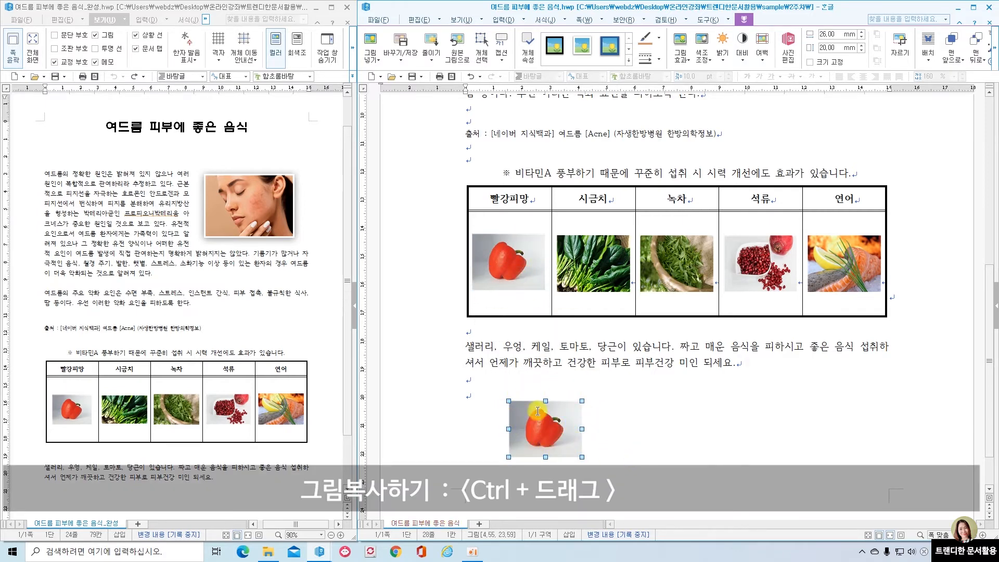
{"action": "left_click", "coordinate": [602, 258]}
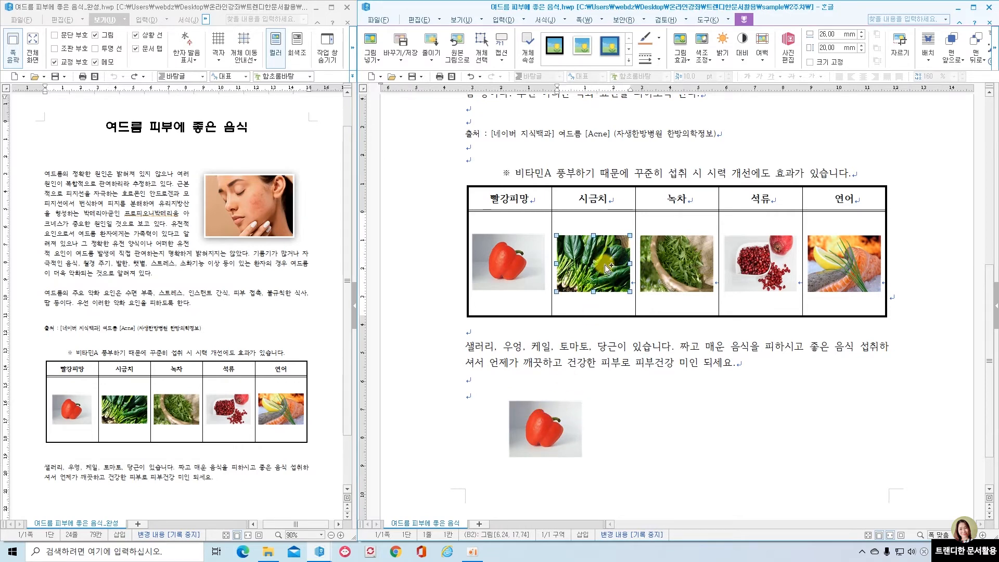
{"action": "left_click_drag", "start_coordinate": [606, 267], "coordinate": [603, 424]}
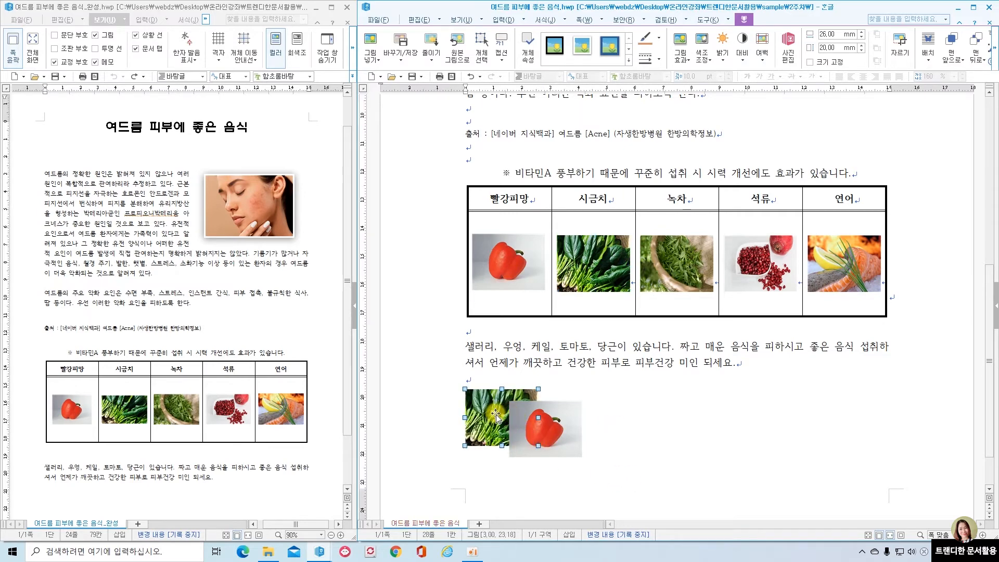
Align the 빨강피망 copy with the 시금치 copy and turn on 글자처럼 취급 for it
{"action": "mouse_move", "coordinate": [556, 434]}
{"action": "left_mouse_down"}
{"action": "mouse_move", "coordinate": [602, 424]}
{"action": "mouse_move", "coordinate": [541, 424]}
{"action": "left_mouse_up"}
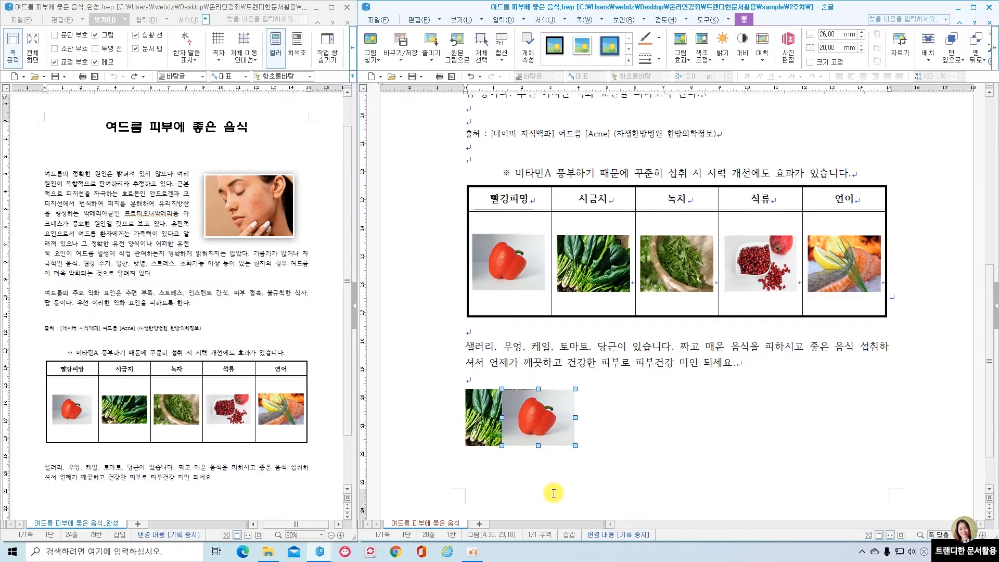
{"action": "double_click", "coordinate": [551, 414]}
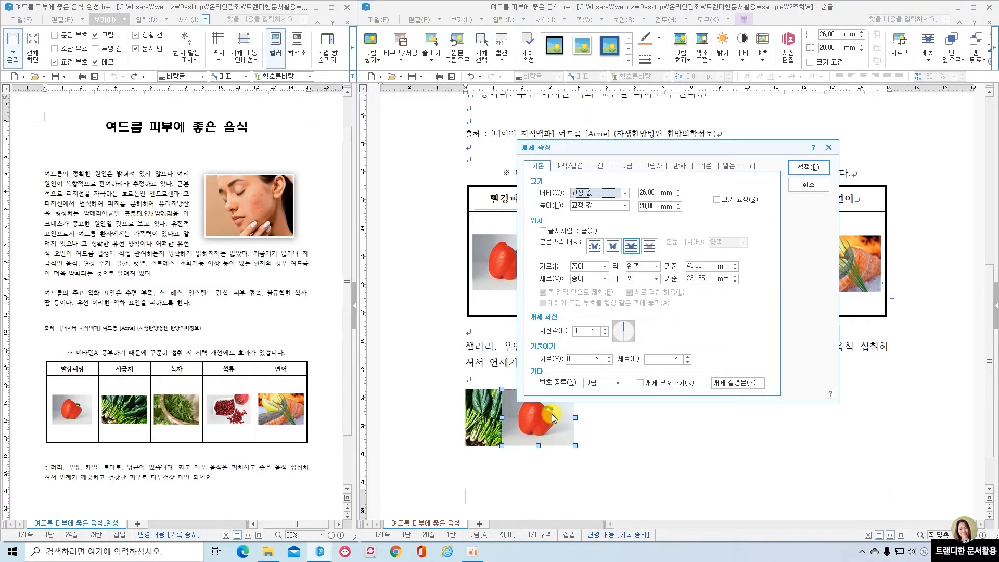
{"action": "left_click", "coordinate": [543, 231]}
{"action": "left_click", "coordinate": [806, 169]}
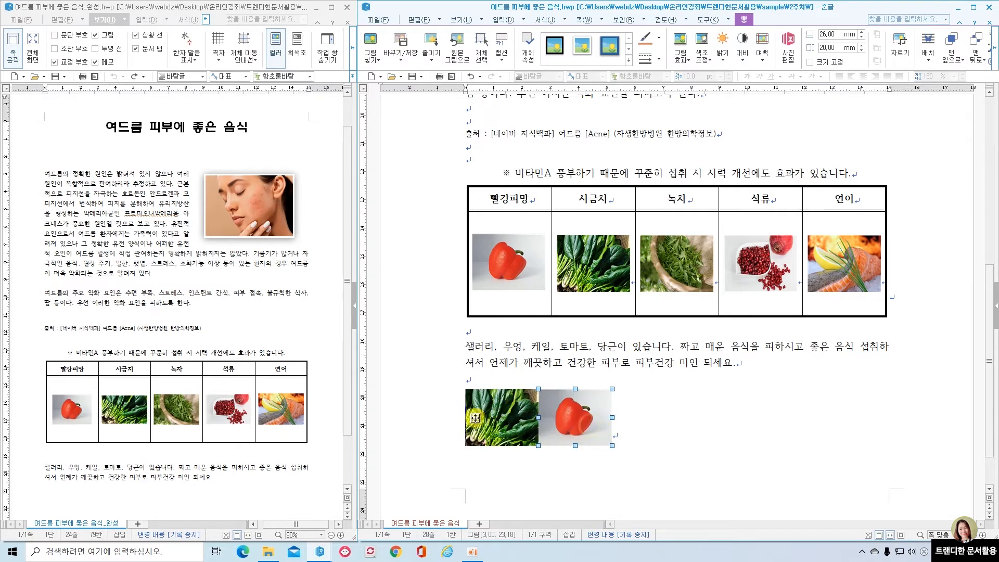
Turn off 글자처럼 취급 for the 빨강피망 copy and move it partly off the 시금치 copy
{"action": "left_click_drag", "start_coordinate": [510, 427], "coordinate": [637, 427]}
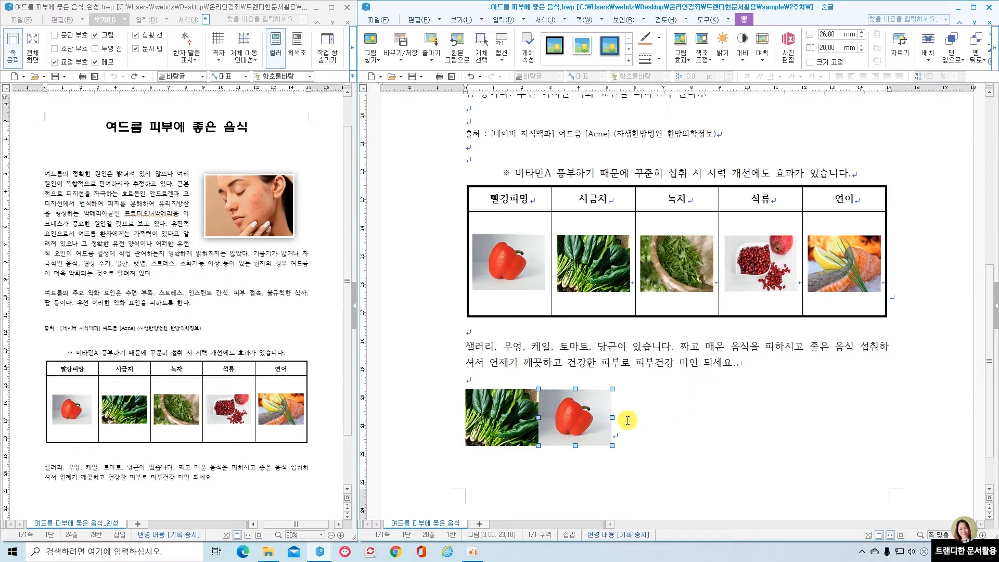
{"action": "double_click", "coordinate": [597, 416]}
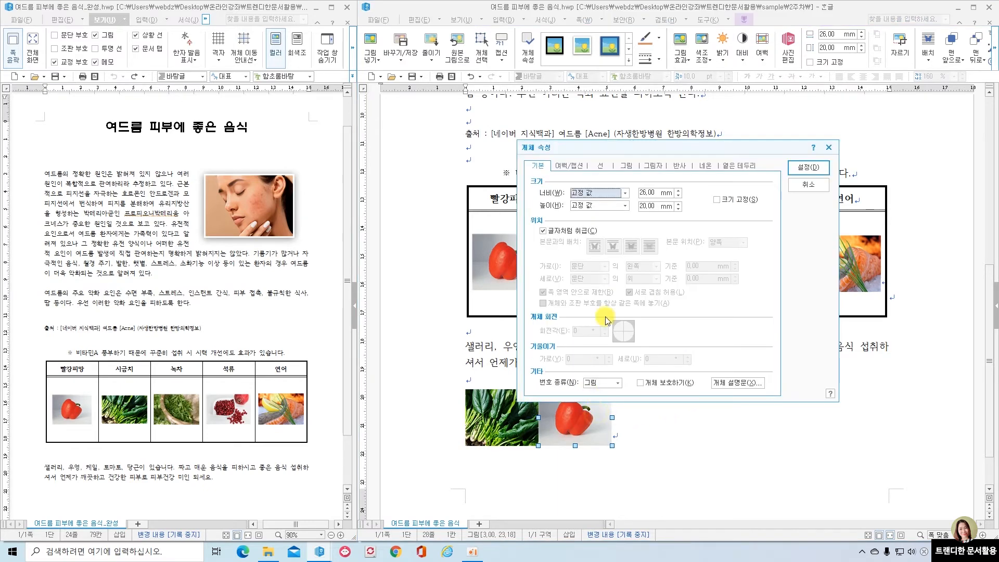
{"action": "left_click", "coordinate": [544, 231]}
{"action": "left_click", "coordinate": [822, 173]}
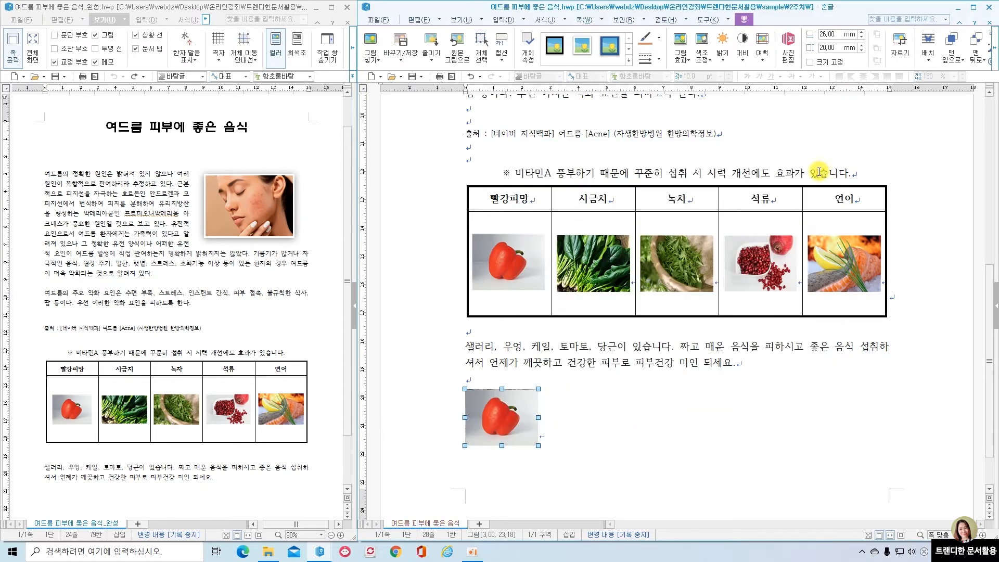
{"action": "left_click_drag", "start_coordinate": [509, 423], "coordinate": [566, 412]}
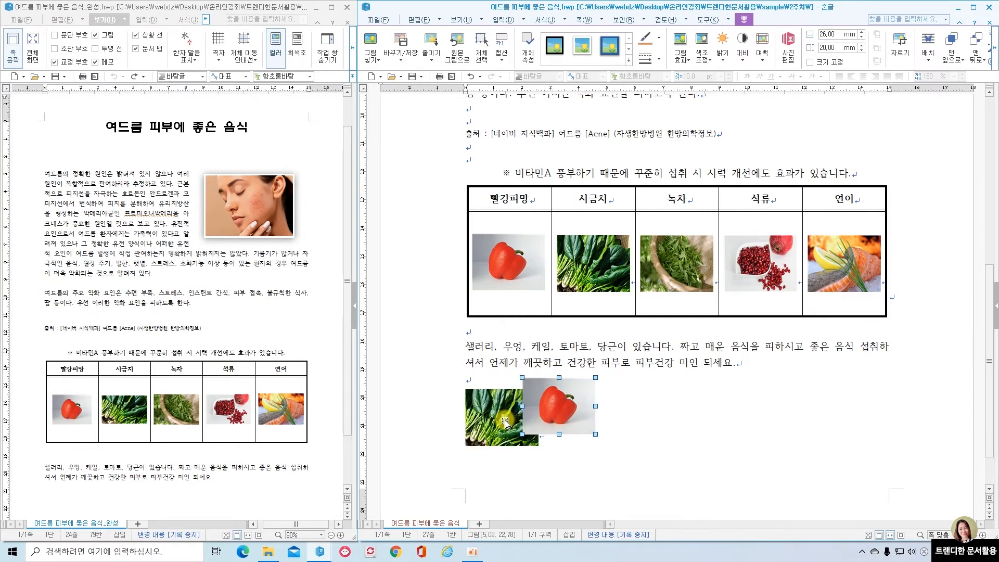
Turn off 글자처럼 취급 for the 시금치 copy and move both copies toward the page centre so that they partly overlap
{"action": "double_click", "coordinate": [503, 418]}
{"action": "left_click", "coordinate": [561, 231]}
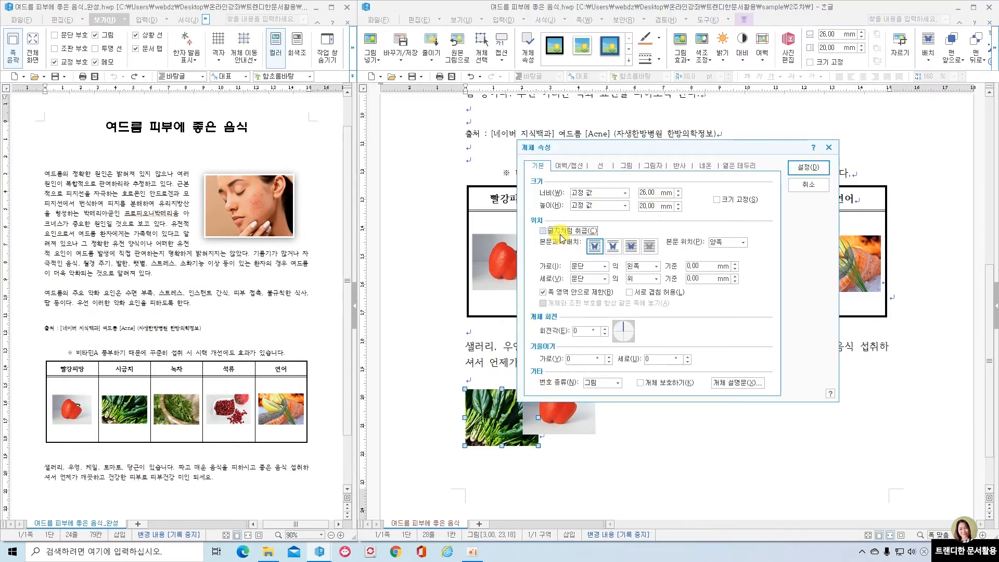
{"action": "left_click", "coordinate": [822, 167]}
{"action": "left_click_drag", "start_coordinate": [564, 415], "coordinate": [678, 424]}
{"action": "left_click_drag", "start_coordinate": [507, 422], "coordinate": [656, 447]}
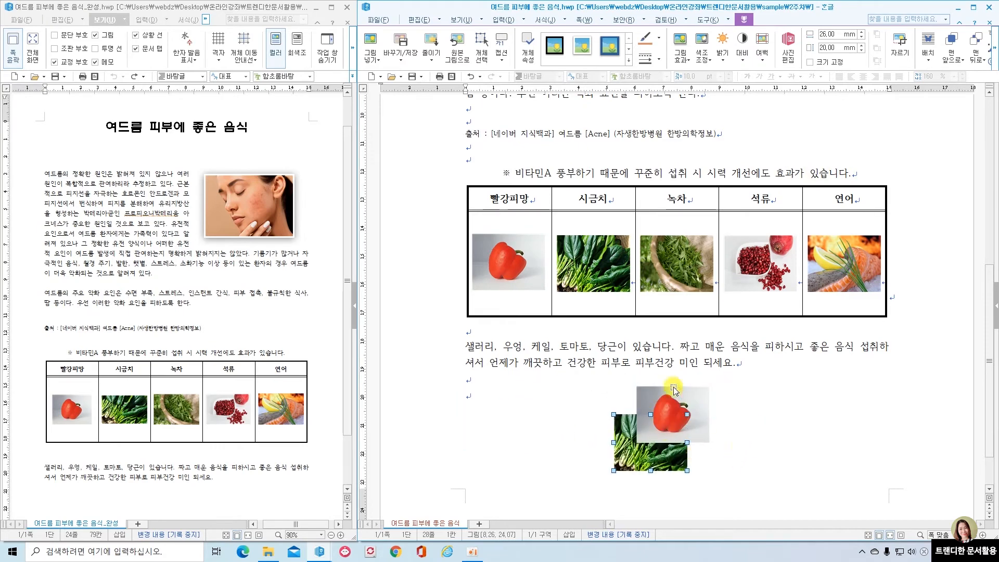
{"action": "left_click_drag", "start_coordinate": [651, 441], "coordinate": [614, 416]}
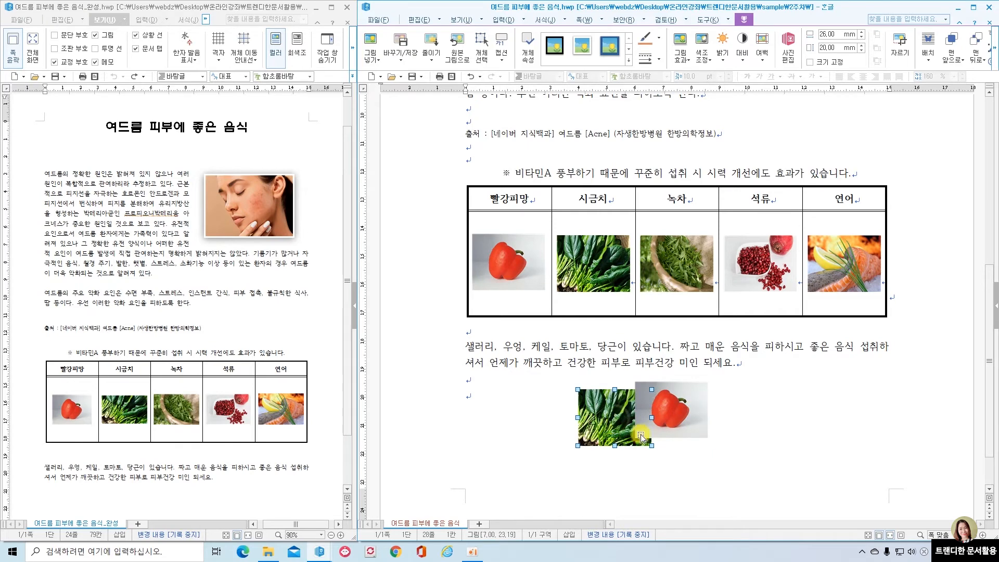
Apply the 맨 앞으로 order to the 시금치 copy overlapped by the 빨강피망 copy
{"action": "left_click", "coordinate": [674, 416]}
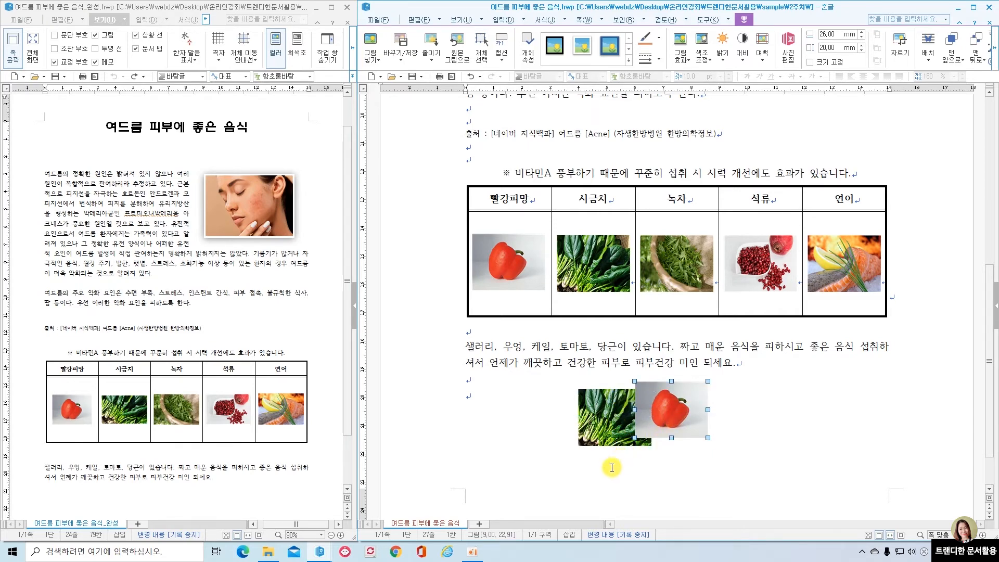
{"action": "left_click", "coordinate": [612, 414]}
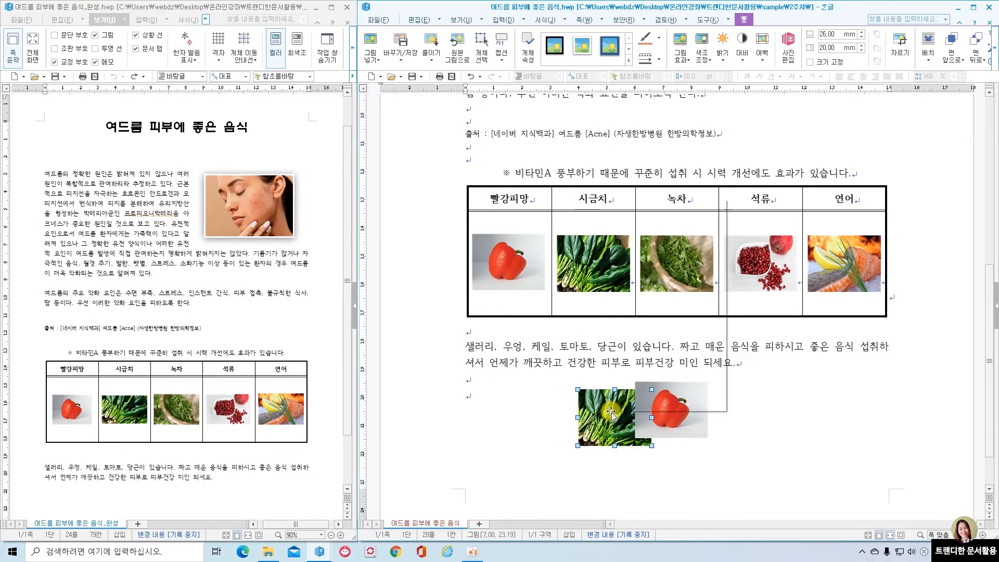
{"action": "right_click", "coordinate": [611, 414]}
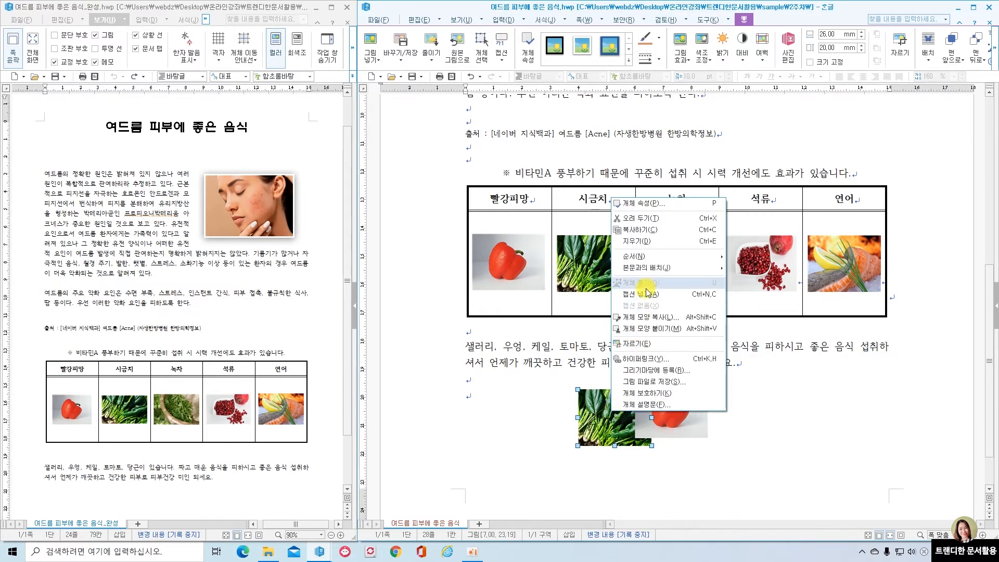
{"action": "mouse_move", "coordinate": [671, 256]}
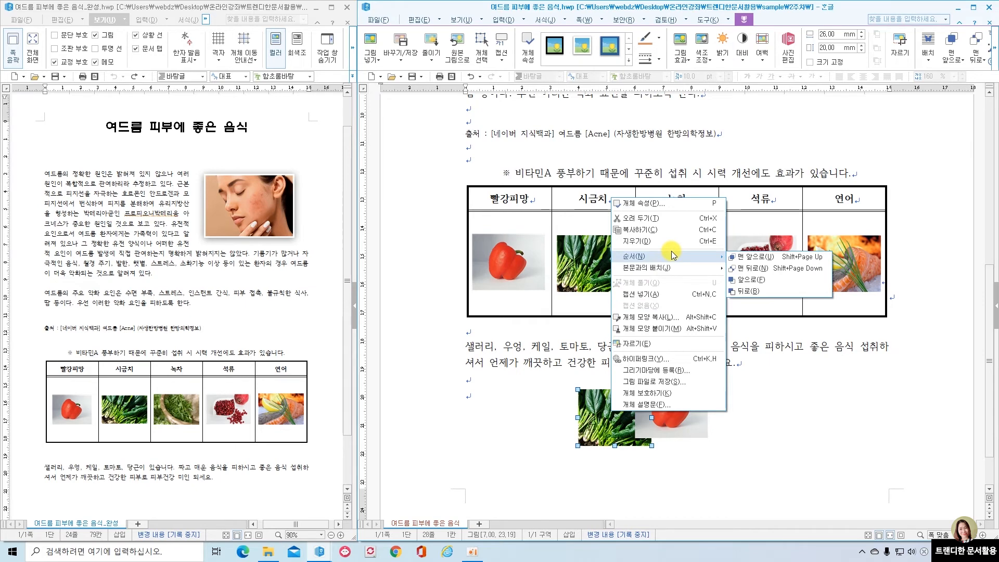
{"action": "left_click", "coordinate": [754, 257]}
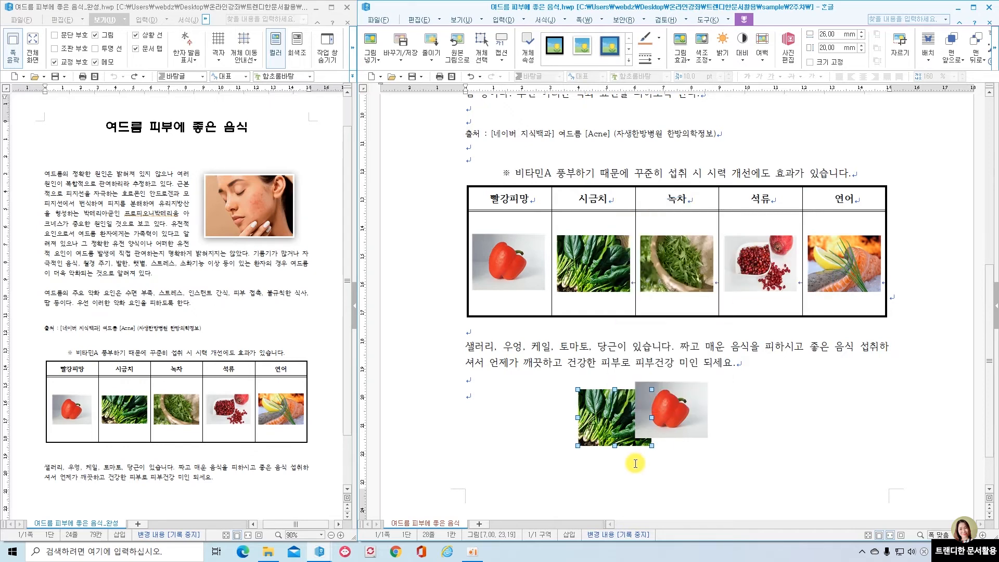
Check the 시금치 copy's text placement and set the 빨강피망 copy's placement to 어울림 as well
{"action": "double_click", "coordinate": [606, 413]}
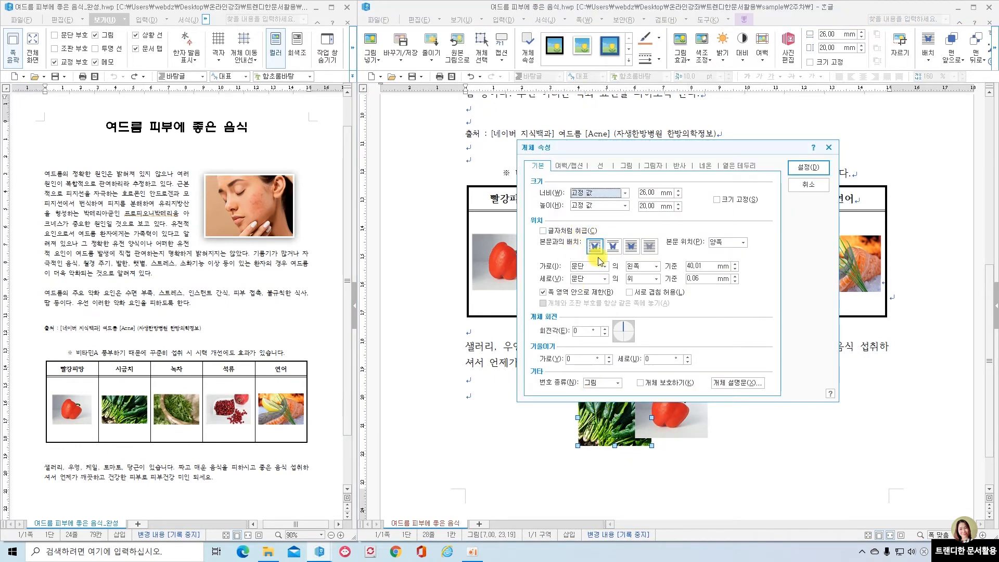
{"action": "left_click", "coordinate": [818, 173]}
{"action": "left_click", "coordinate": [675, 411]}
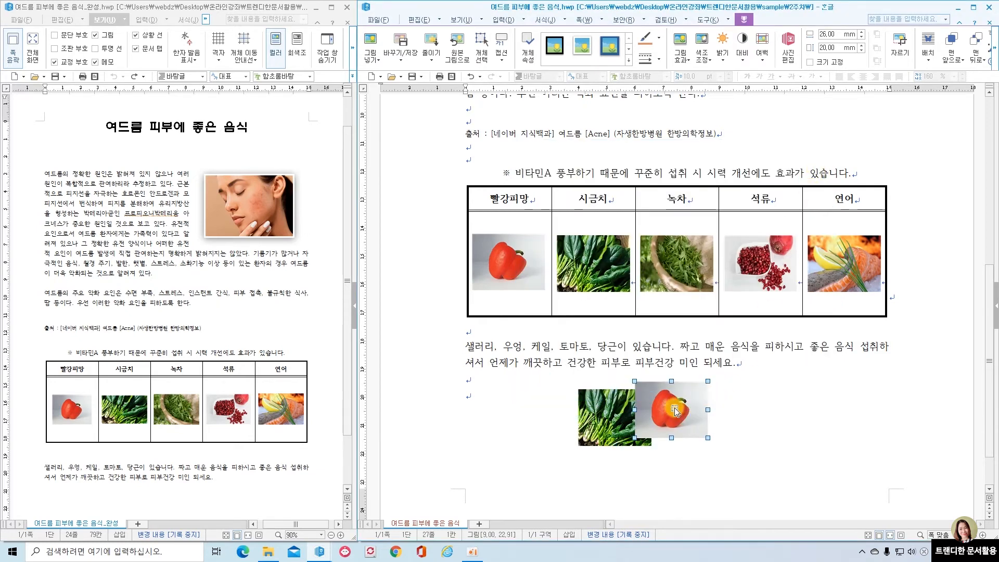
{"action": "double_click", "coordinate": [679, 413]}
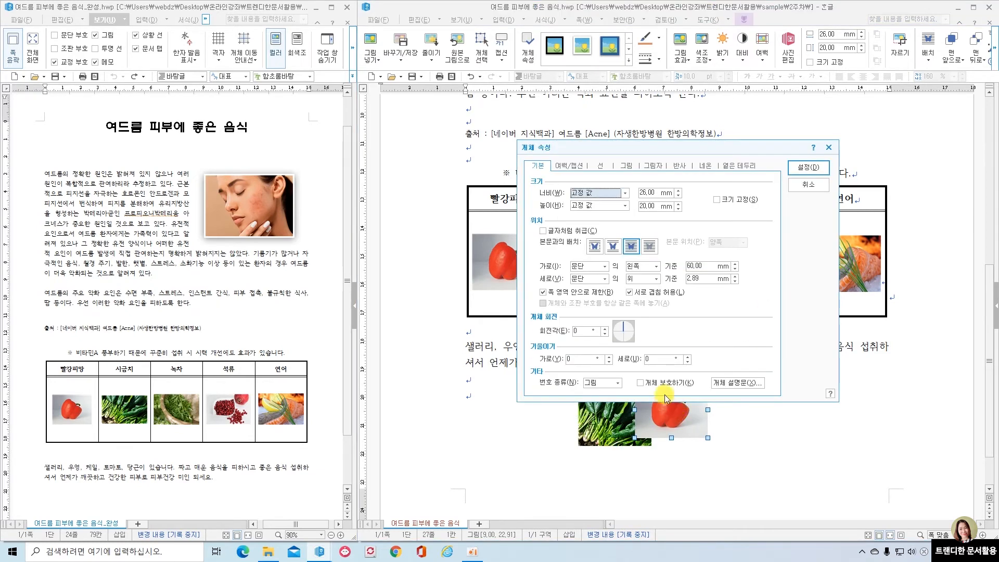
{"action": "left_click", "coordinate": [631, 246]}
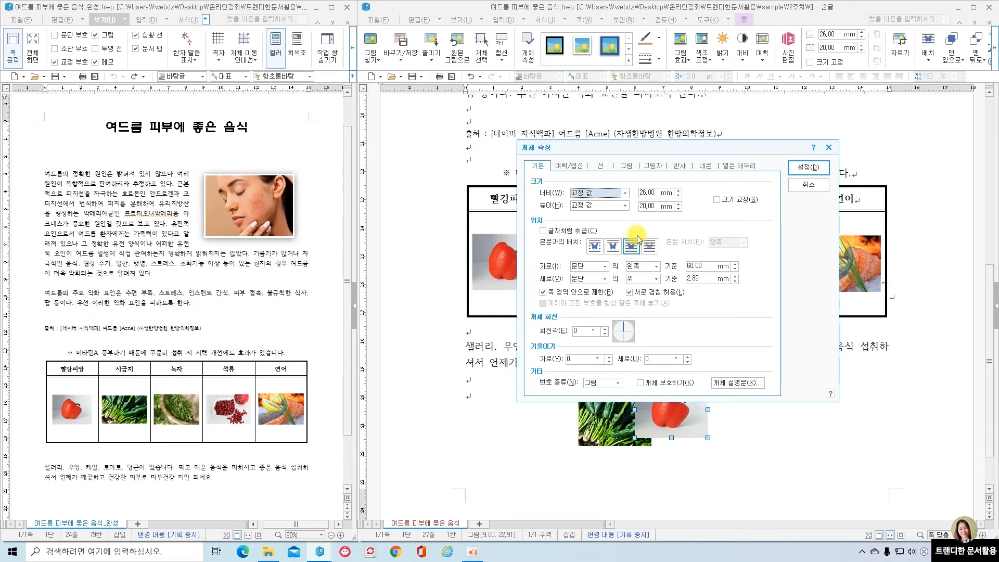
{"action": "left_click", "coordinate": [595, 247]}
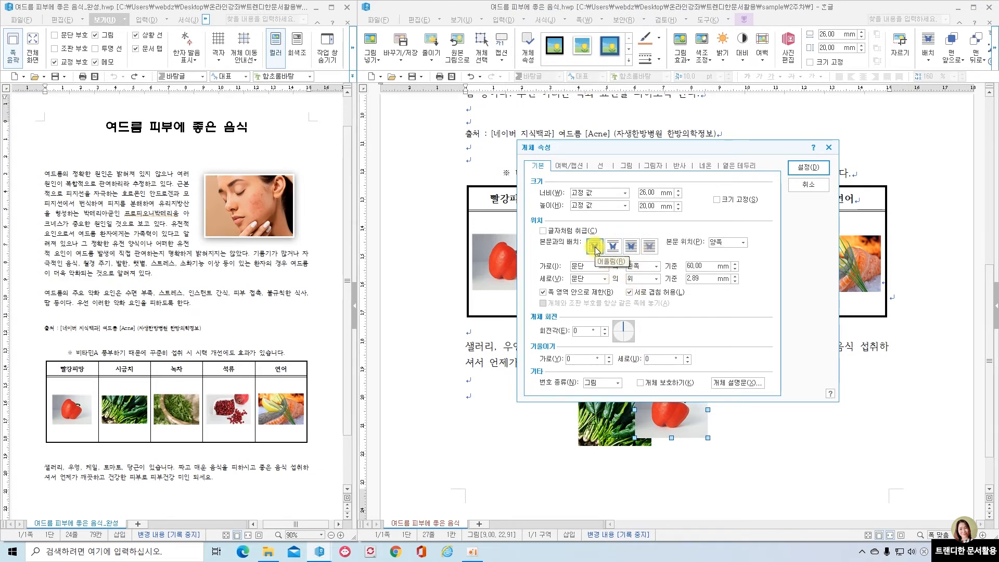
{"action": "left_click", "coordinate": [808, 167]}
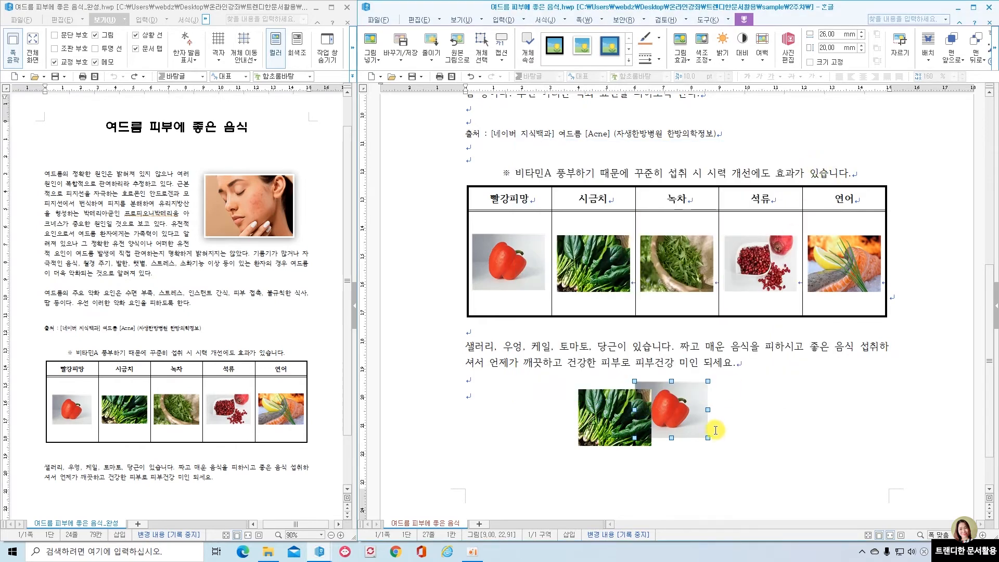
Send the 시금치 copy behind the 빨강피망 copy with the 뒤로 order, and restore it to the front with 맨 앞으로
{"action": "left_click", "coordinate": [606, 479]}
{"action": "left_click", "coordinate": [611, 422]}
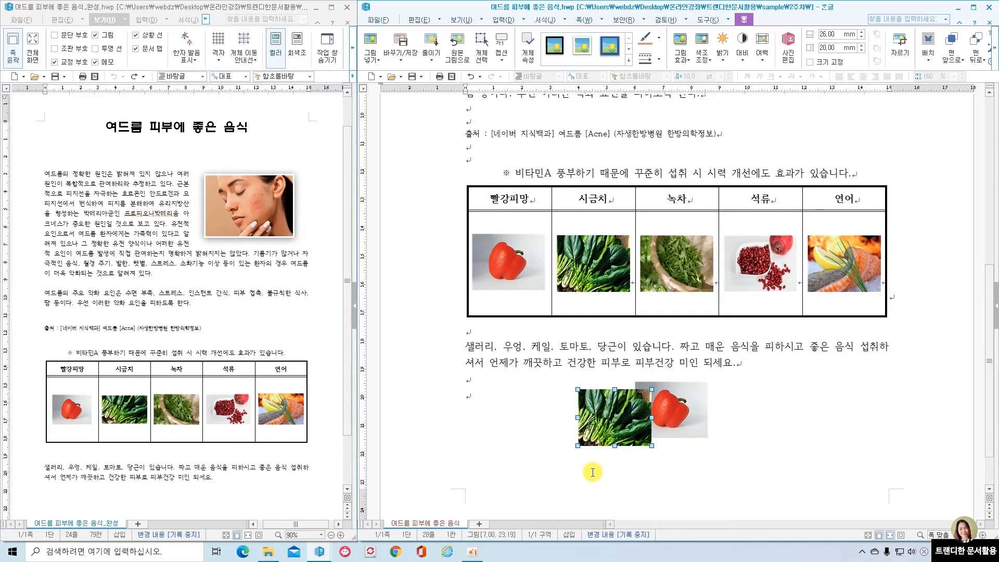
{"action": "right_click", "coordinate": [627, 414]}
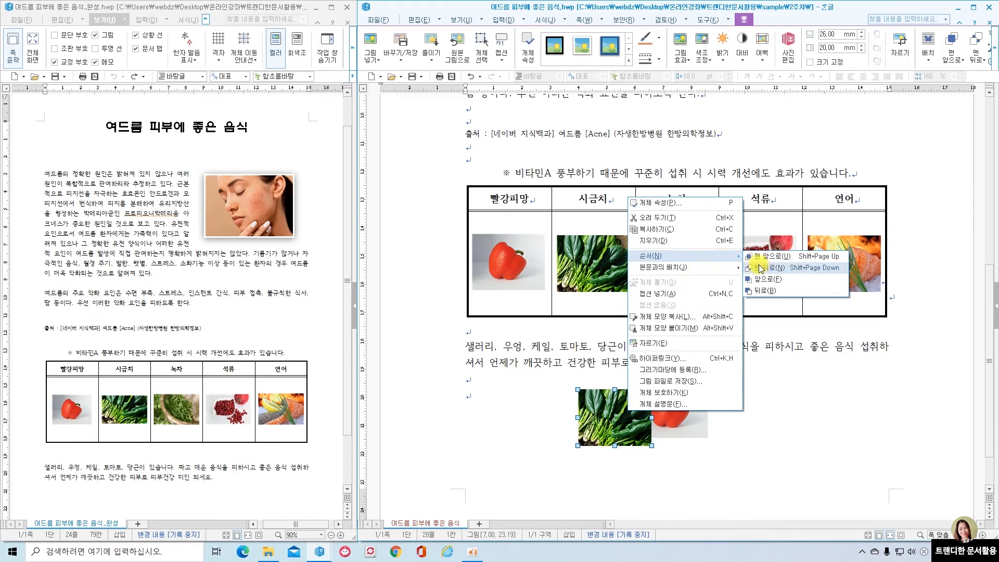
{"action": "left_click", "coordinate": [775, 290]}
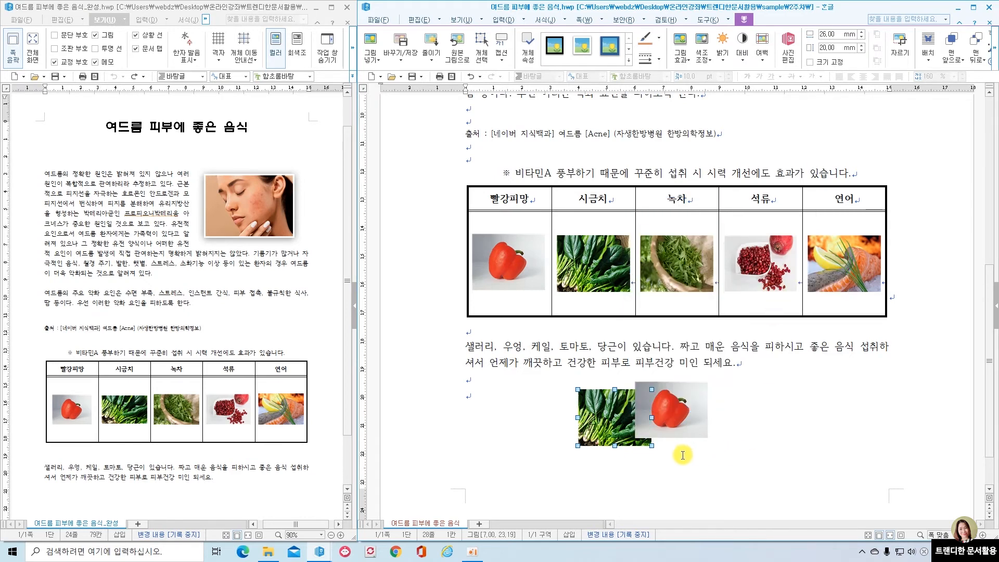
{"action": "right_click", "coordinate": [612, 423]}
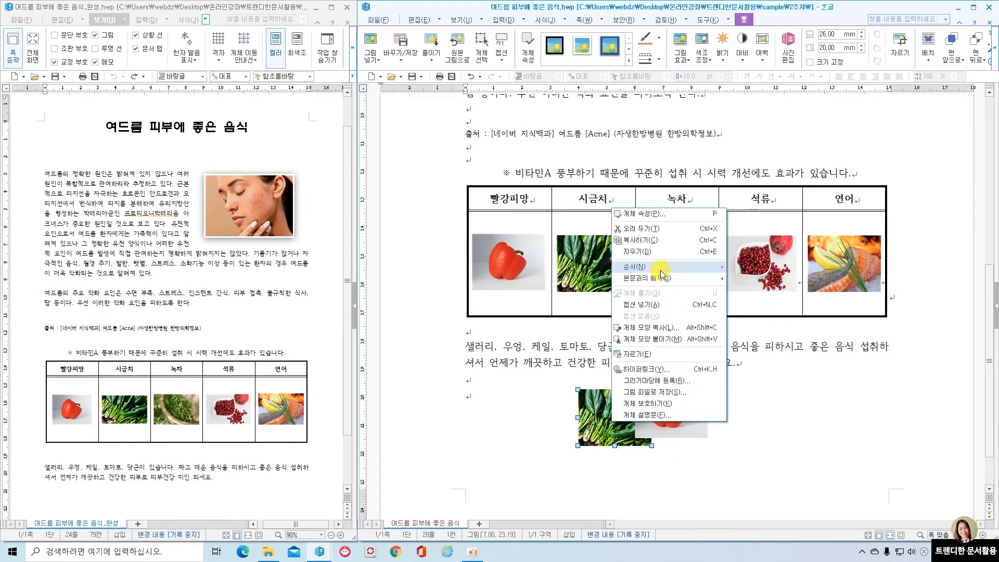
{"action": "left_click", "coordinate": [759, 267]}
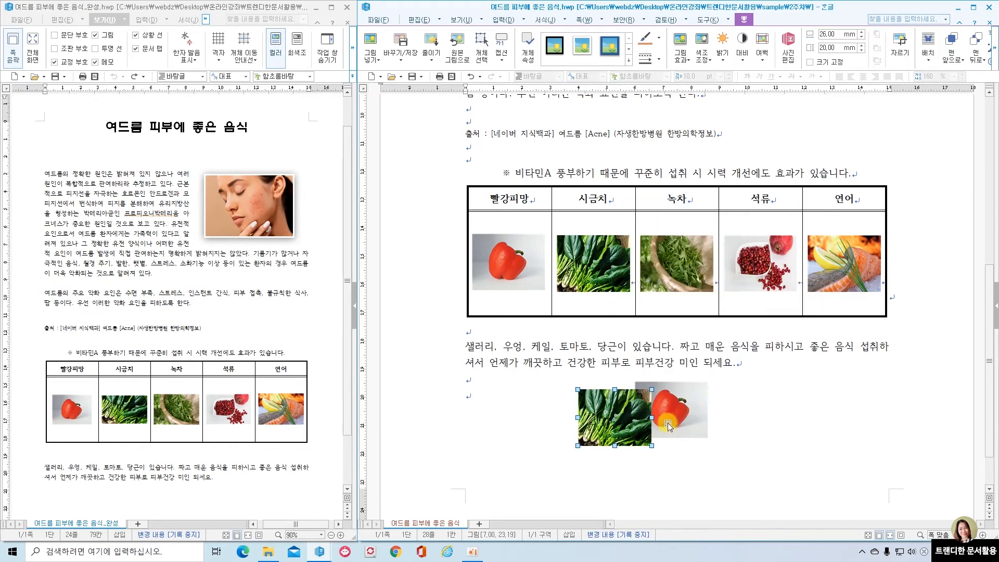
{"action": "left_click", "coordinate": [678, 416]}
{"action": "left_click", "coordinate": [619, 421]}
{"action": "left_click", "coordinate": [671, 421]}
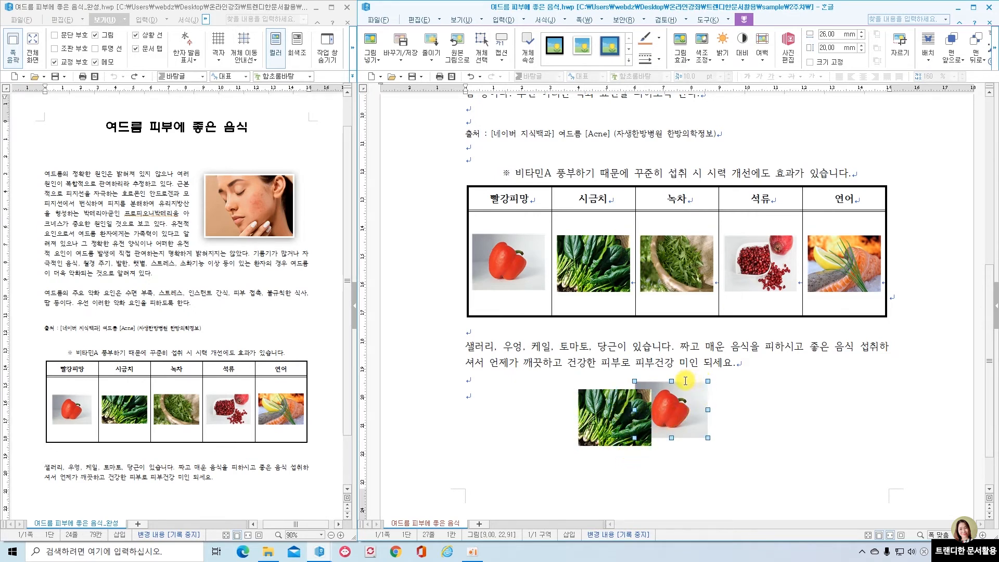
Copy the 석류 picture from the table to the blank area below the text and turn off 글자처럼 취급 for the copy
{"action": "left_click", "coordinate": [769, 272]}
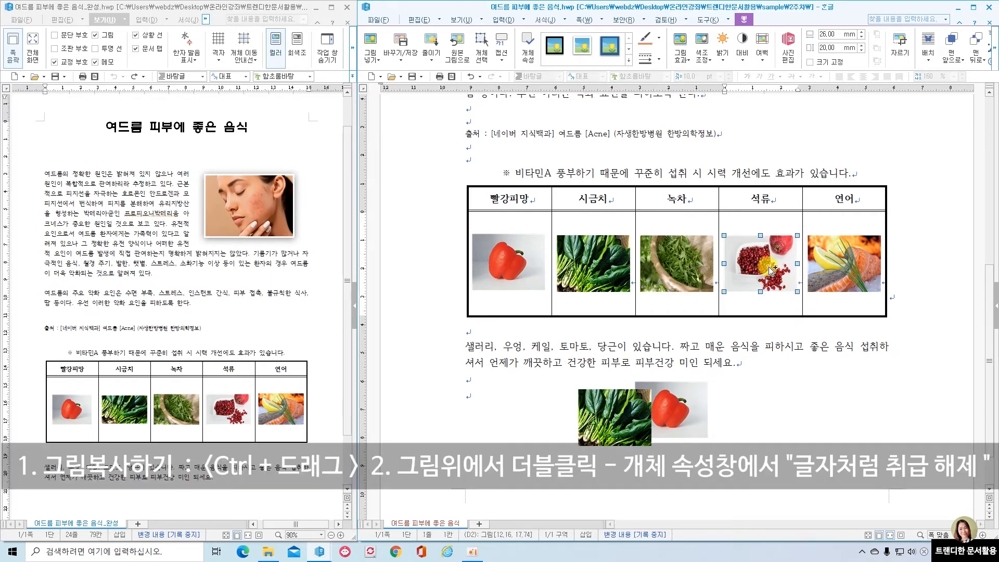
{"action": "left_click_drag", "start_coordinate": [769, 418], "coordinate": [769, 419]}
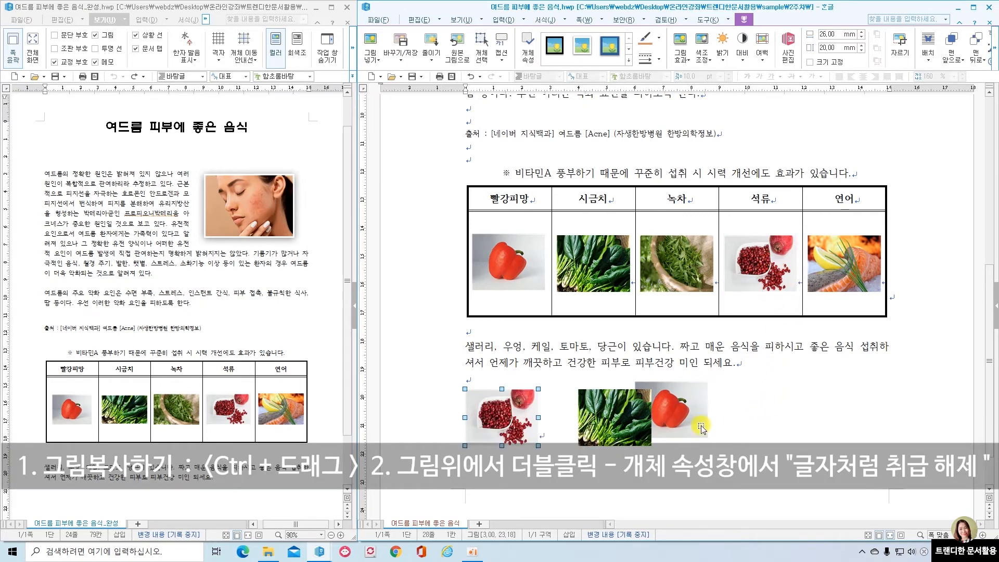
{"action": "double_click", "coordinate": [515, 421]}
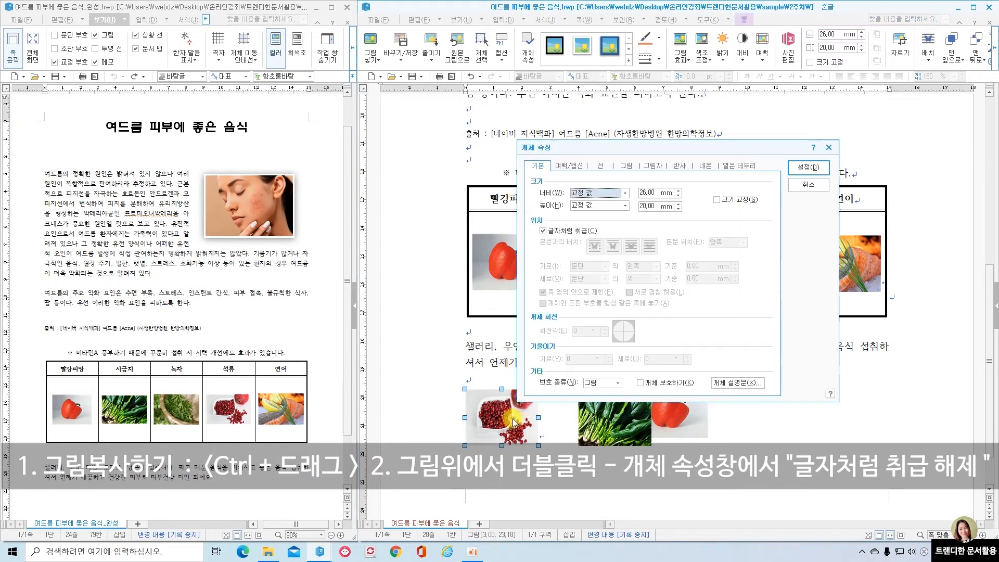
{"action": "left_click", "coordinate": [569, 230]}
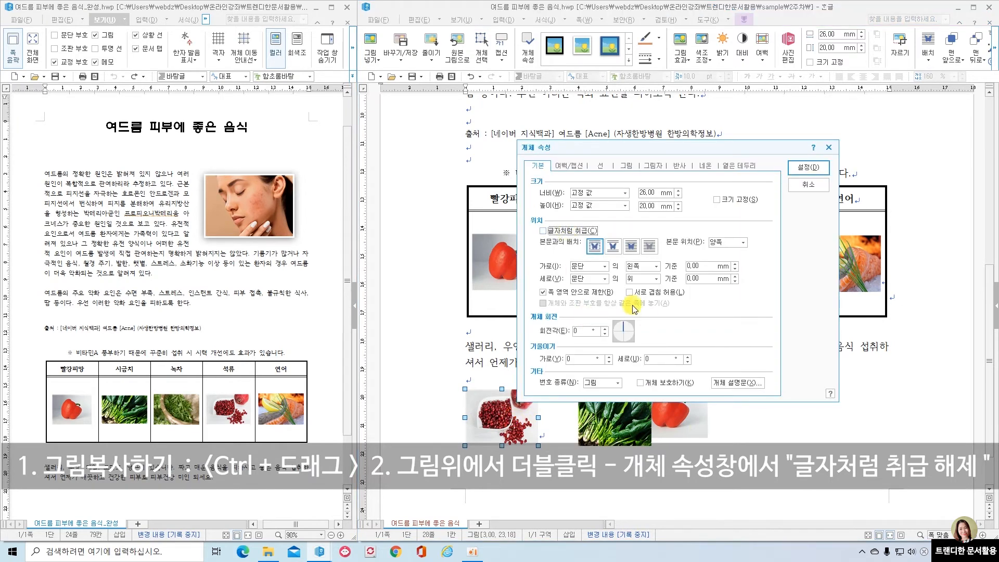
{"action": "left_click", "coordinate": [808, 167]}
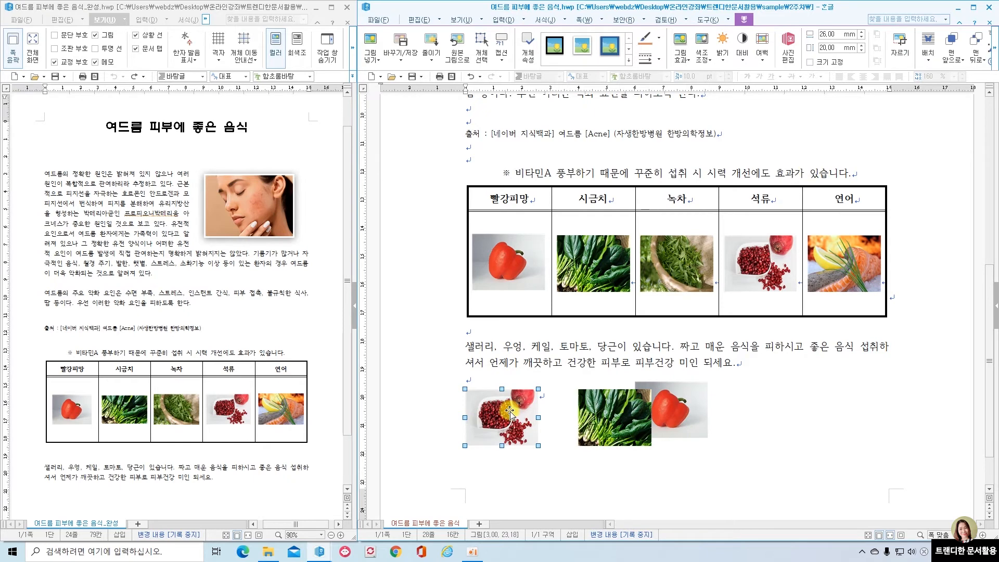
Select the 빨강피망, 석류 and 시금치 copies together and align them with 중간 맞춤
{"action": "left_click", "coordinate": [661, 418]}
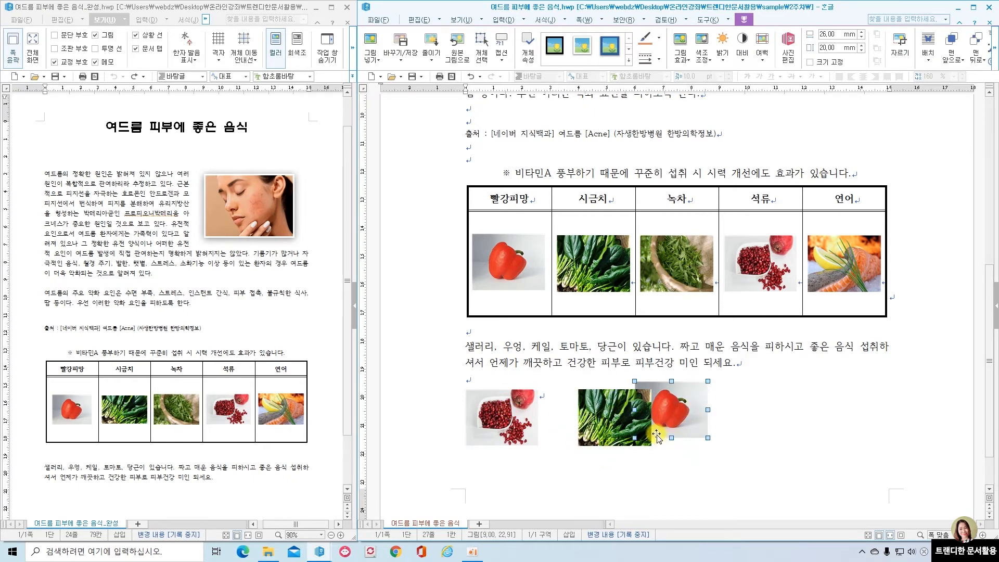
{"action": "left_click", "coordinate": [506, 416], "text": "shift"}
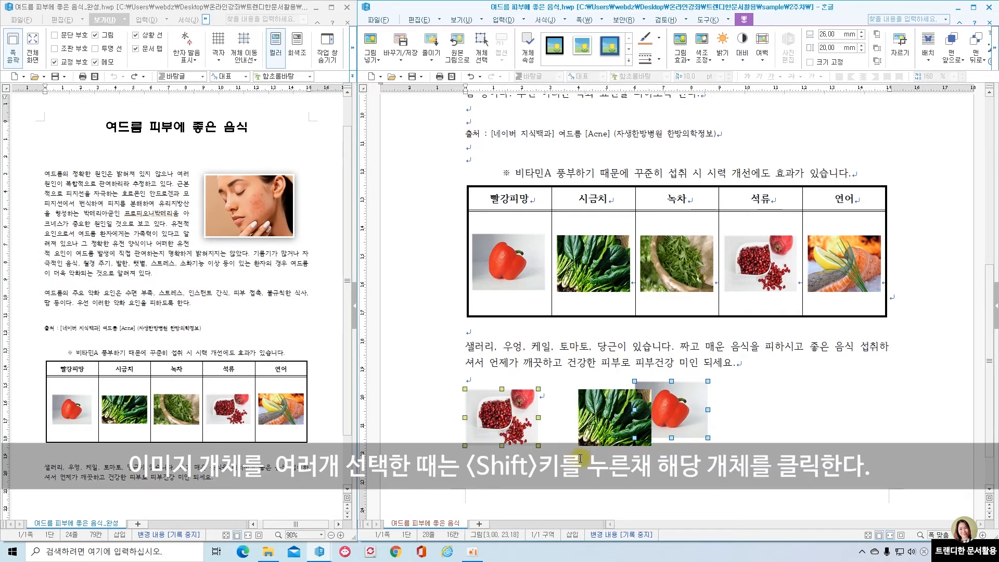
{"action": "left_click", "coordinate": [604, 413], "text": "shift"}
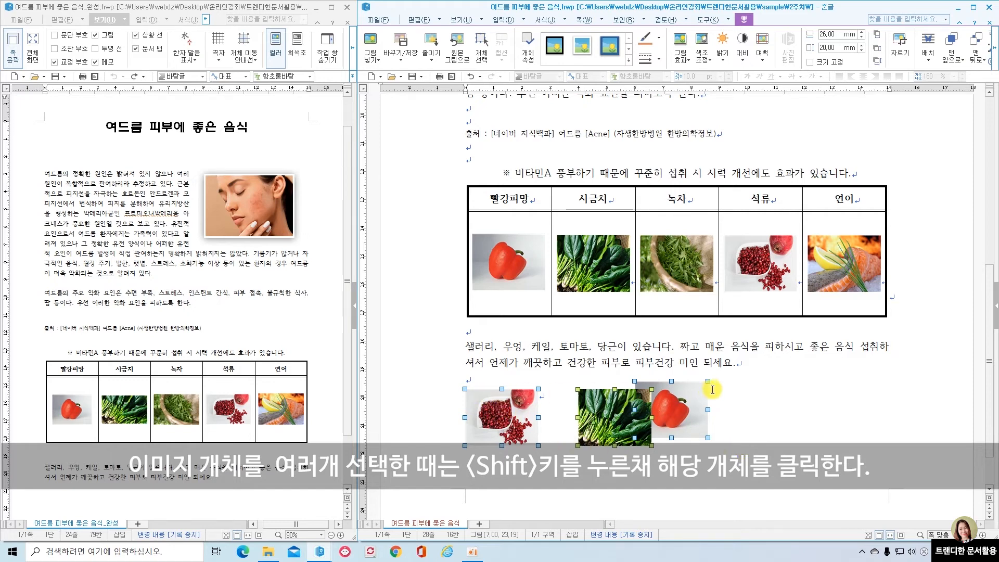
{"action": "left_click", "coordinate": [676, 416]}
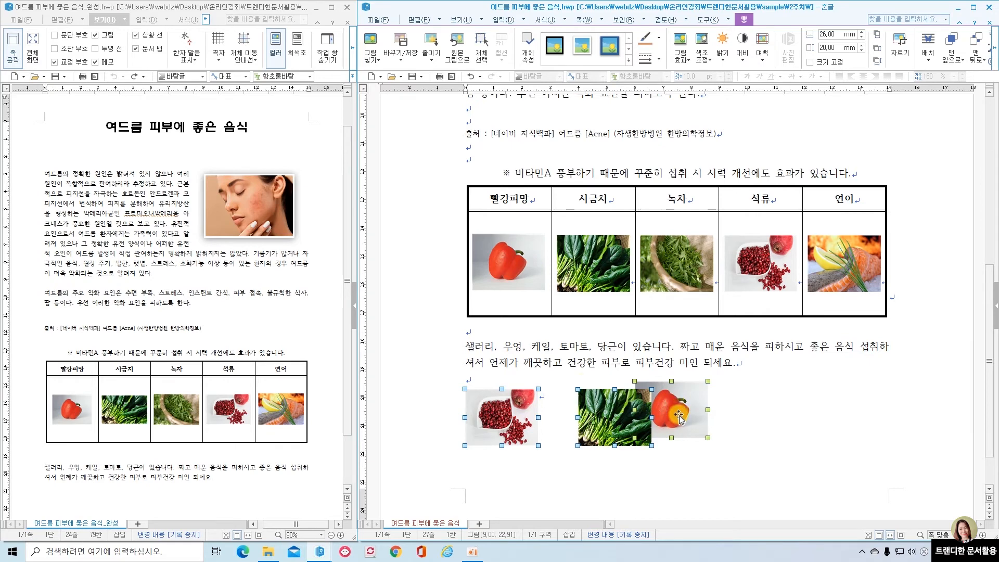
{"action": "left_click", "coordinate": [994, 50]}
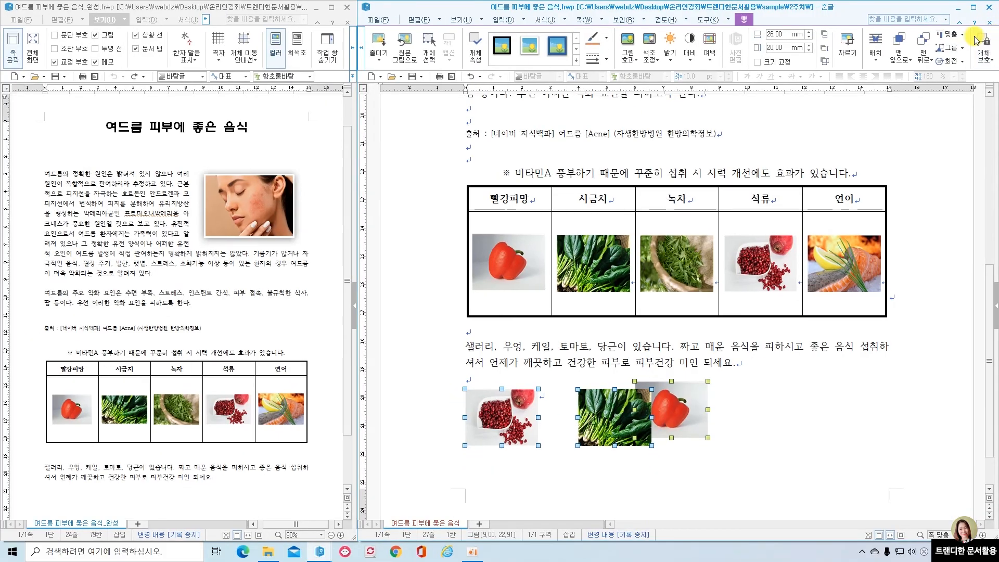
{"action": "left_click", "coordinate": [927, 70]}
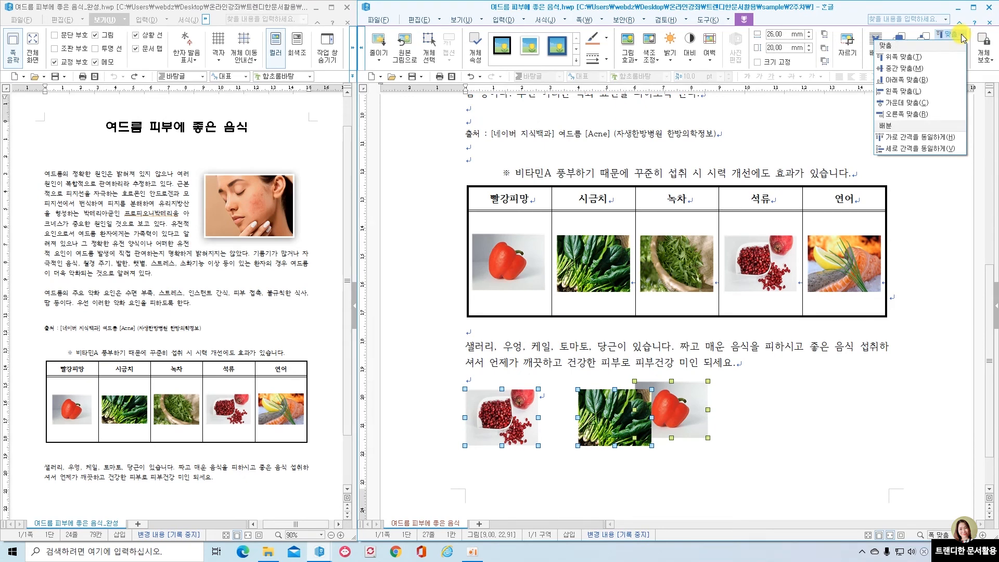
{"action": "left_click", "coordinate": [932, 68]}
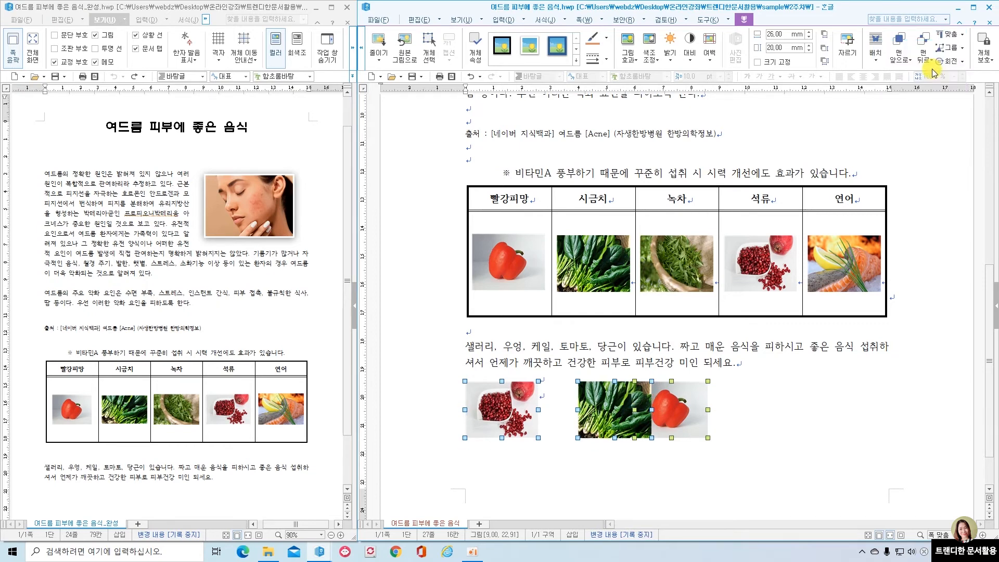
Distribute the three selected picture copies evenly with 가로 간격을 동일하게 and deselect them
{"action": "left_click", "coordinate": [961, 36]}
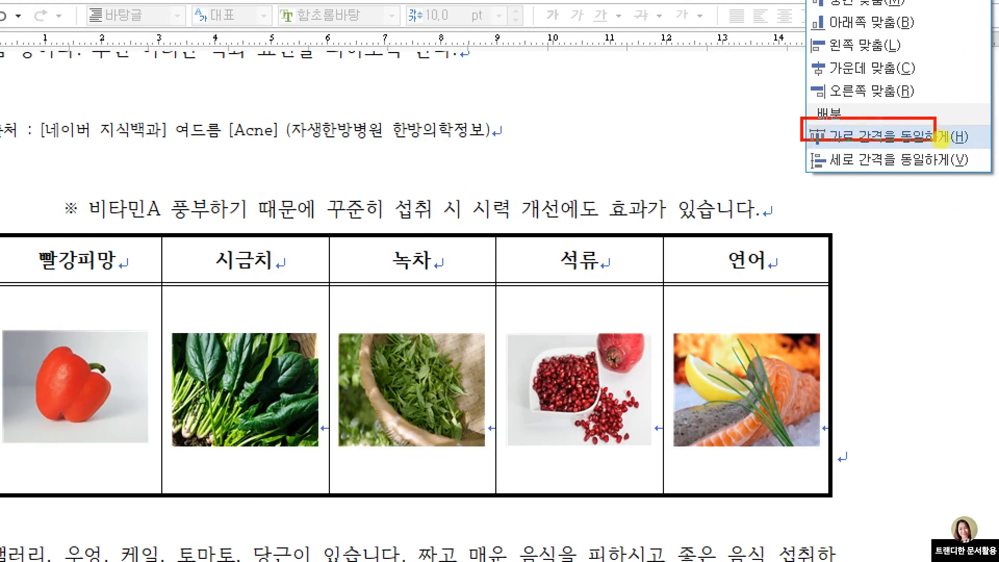
{"action": "left_click", "coordinate": [960, 139]}
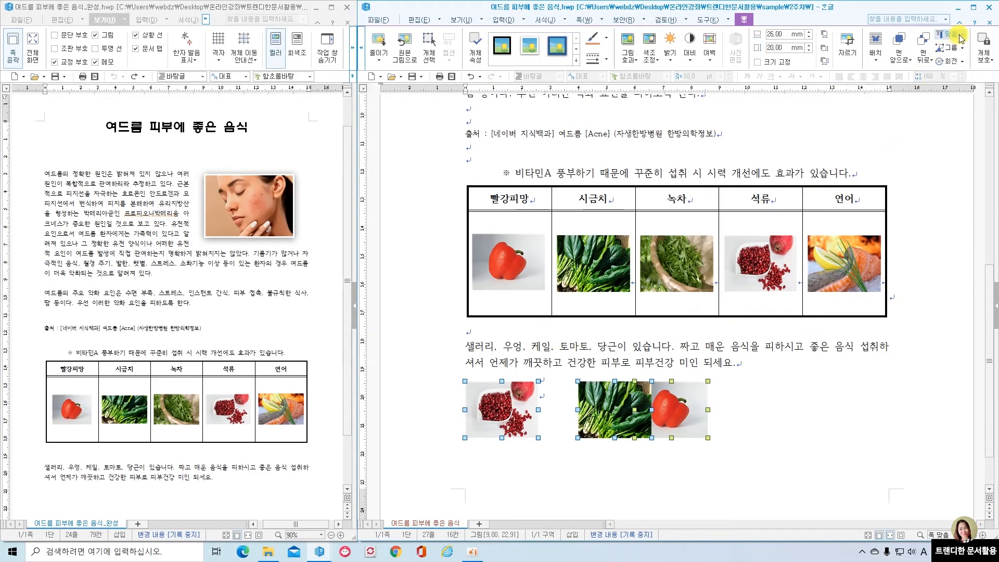
{"action": "left_click", "coordinate": [960, 39]}
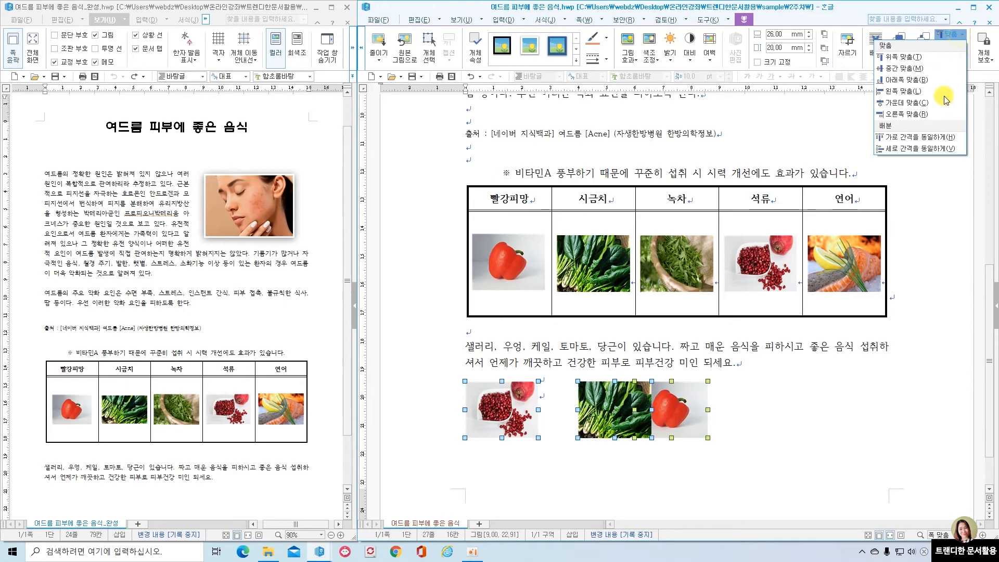
{"action": "left_click", "coordinate": [938, 130]}
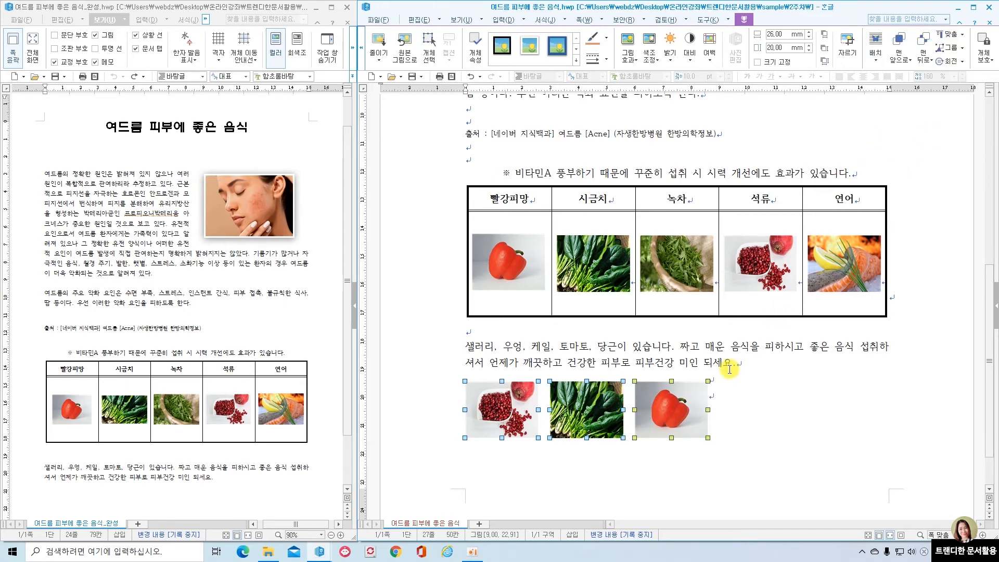
{"action": "left_click", "coordinate": [743, 461]}
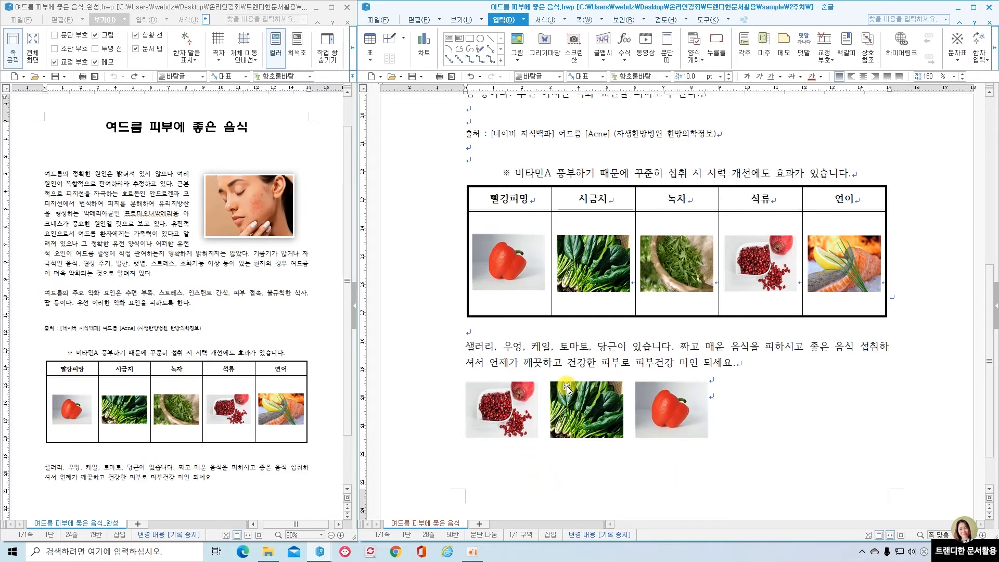
Rotate the 시금치 copy freely with 개체 회전 so that it tilts slightly counterclockwise
{"action": "left_click", "coordinate": [601, 420]}
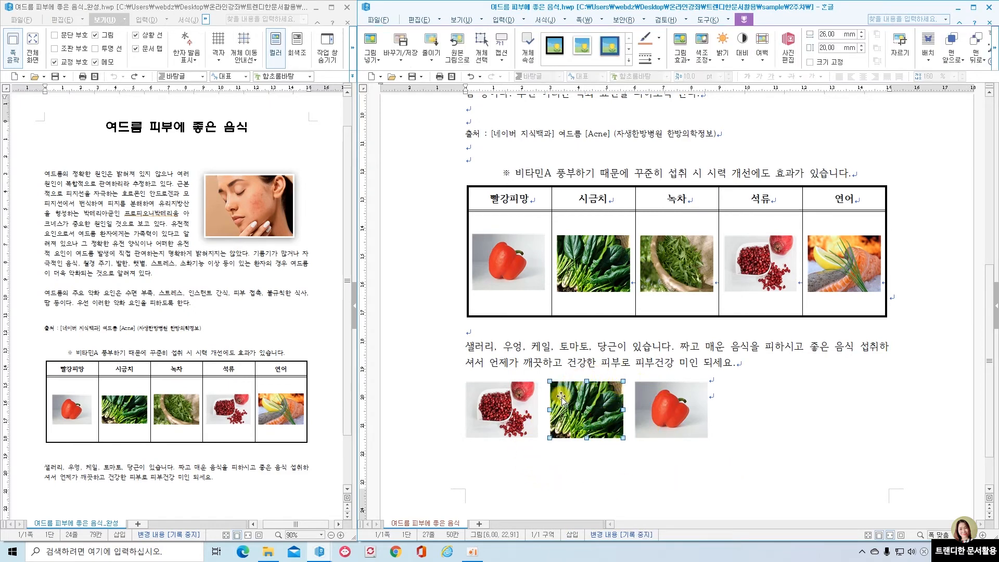
{"action": "left_click", "coordinate": [995, 53]}
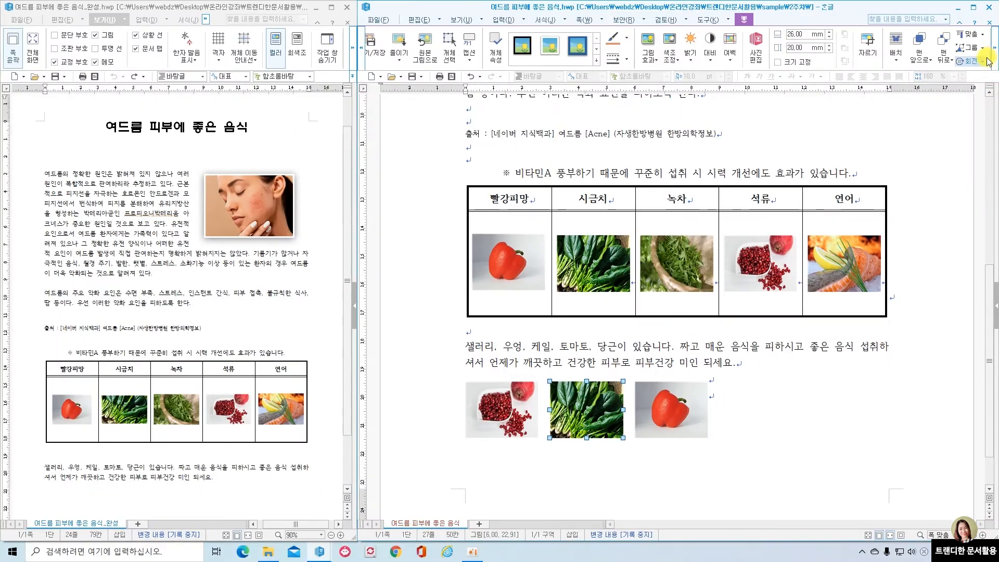
{"action": "left_click", "coordinate": [952, 86]}
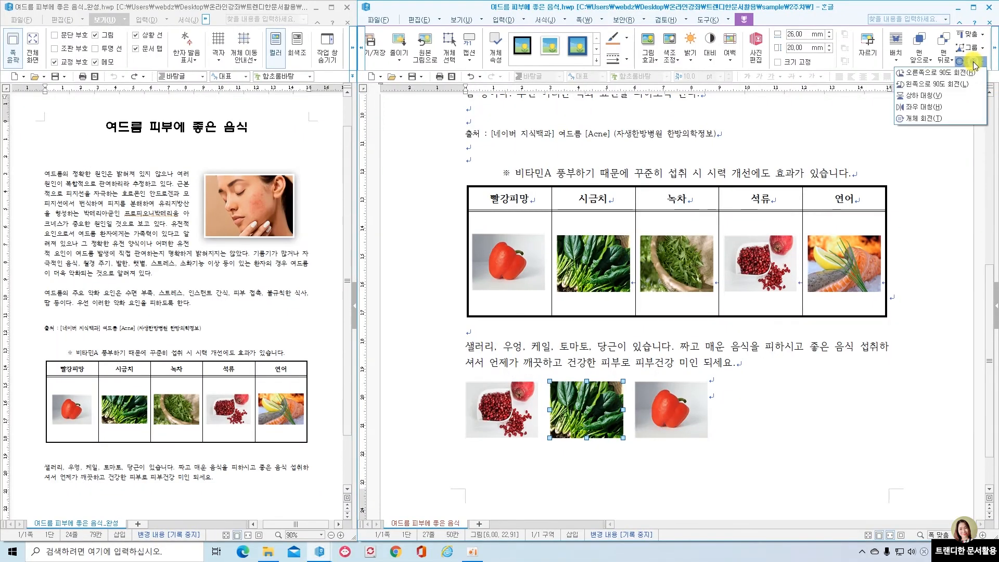
{"action": "left_click", "coordinate": [924, 119]}
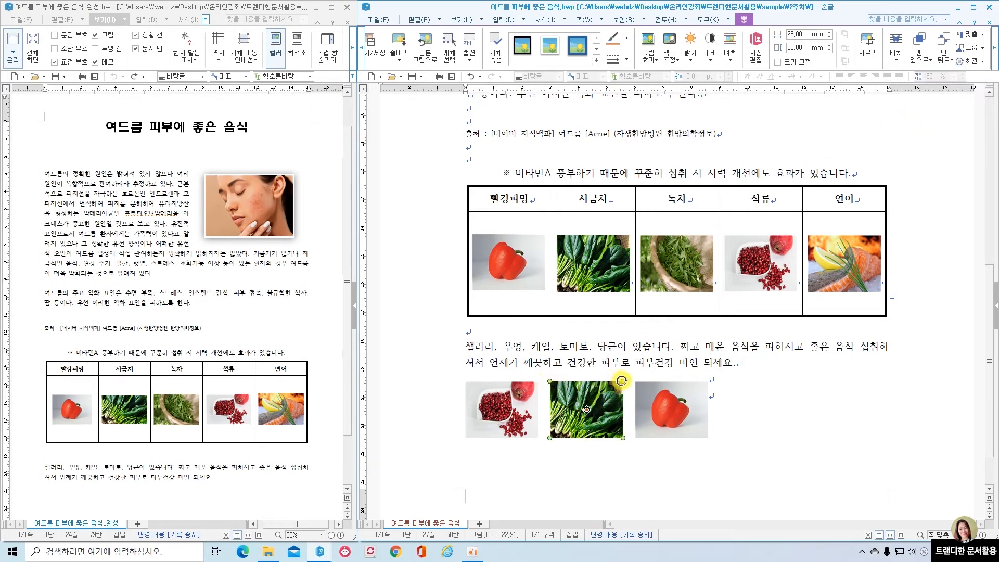
{"action": "left_click_drag", "start_coordinate": [622, 380], "coordinate": [605, 367]}
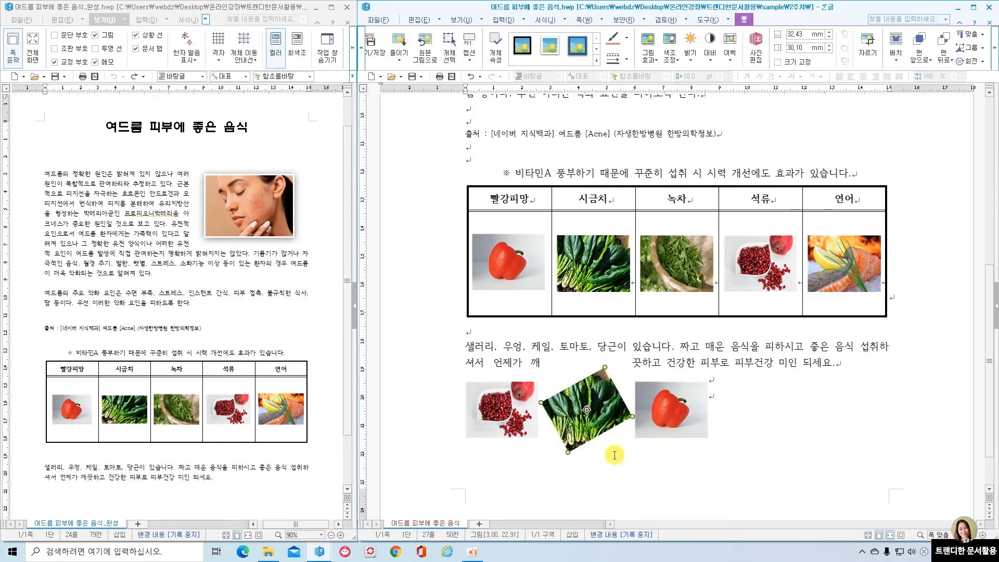
{"action": "left_click_drag", "start_coordinate": [541, 402], "coordinate": [542, 389]}
Flip the 석류 copy horizontally with 좌우 대칭 and deselect it
{"action": "left_click", "coordinate": [515, 414]}
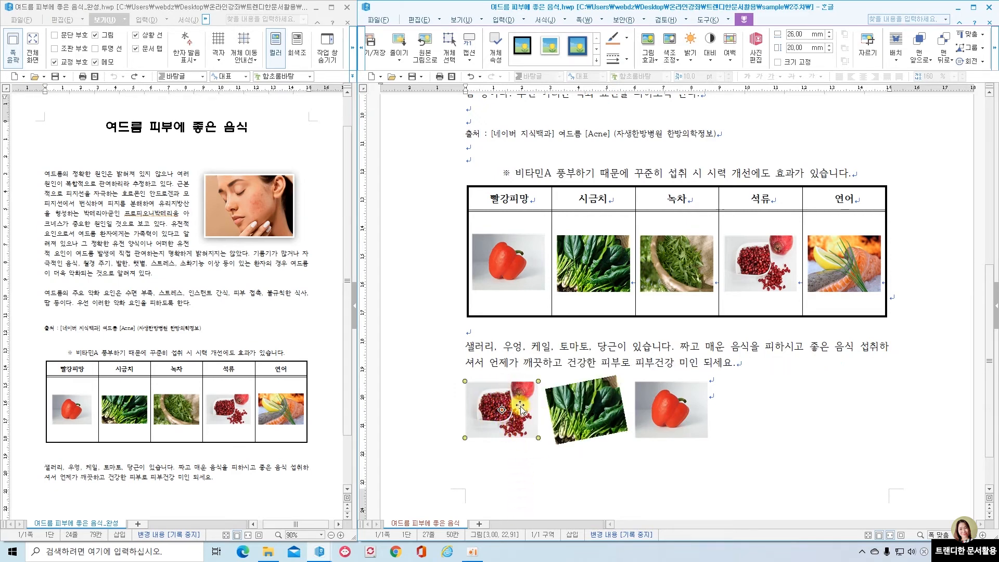
{"action": "left_click", "coordinate": [983, 62]}
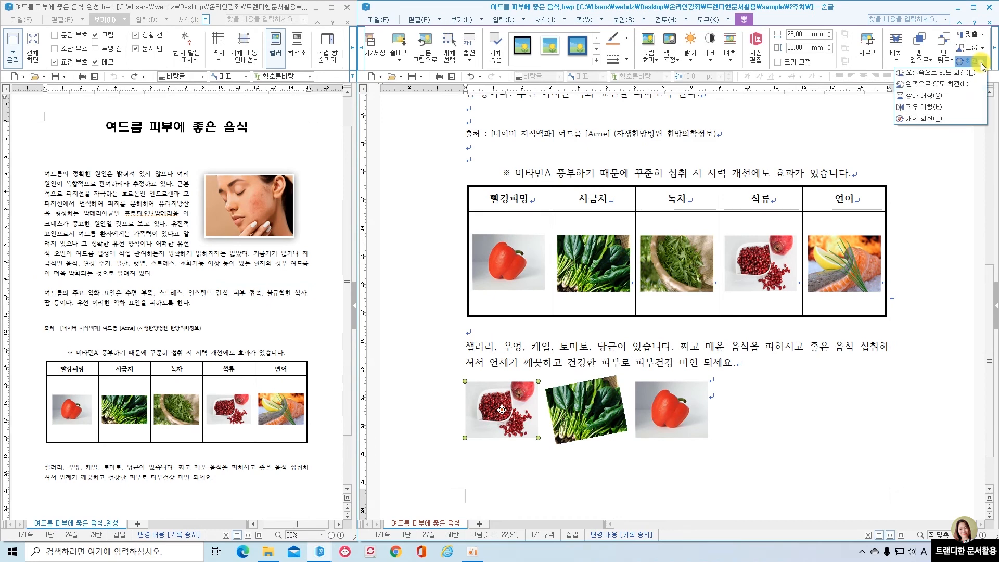
{"action": "left_click", "coordinate": [923, 107]}
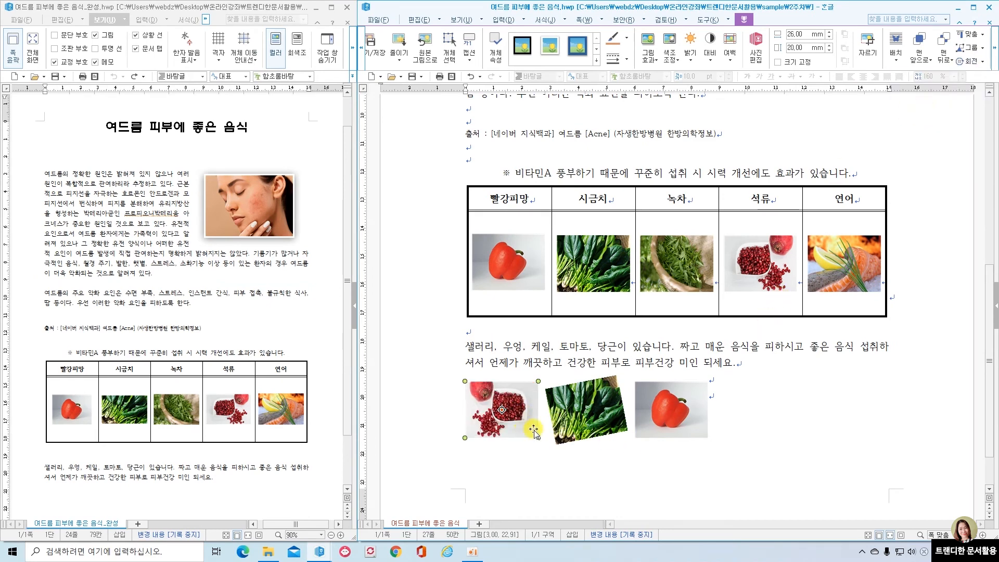
{"action": "left_click", "coordinate": [538, 468]}
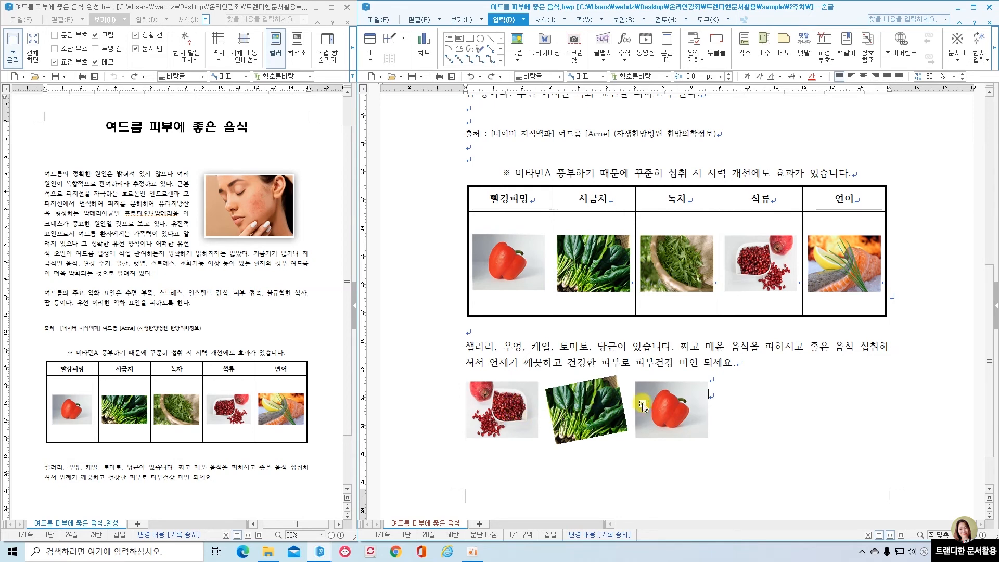
Apply the 회색조 colour tone to the 빨강피망 copy
{"action": "left_click", "coordinate": [675, 408]}
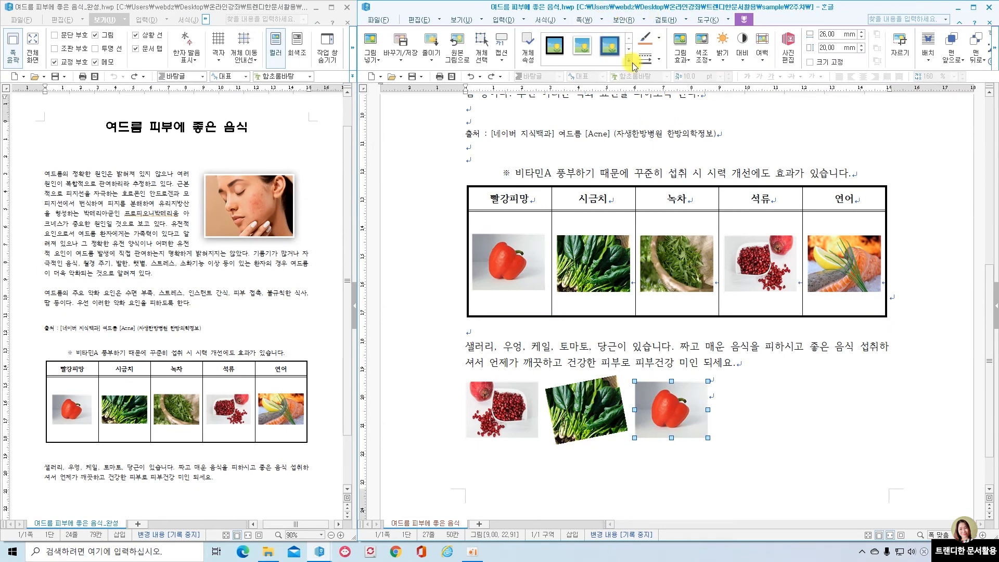
{"action": "left_click", "coordinate": [701, 54]}
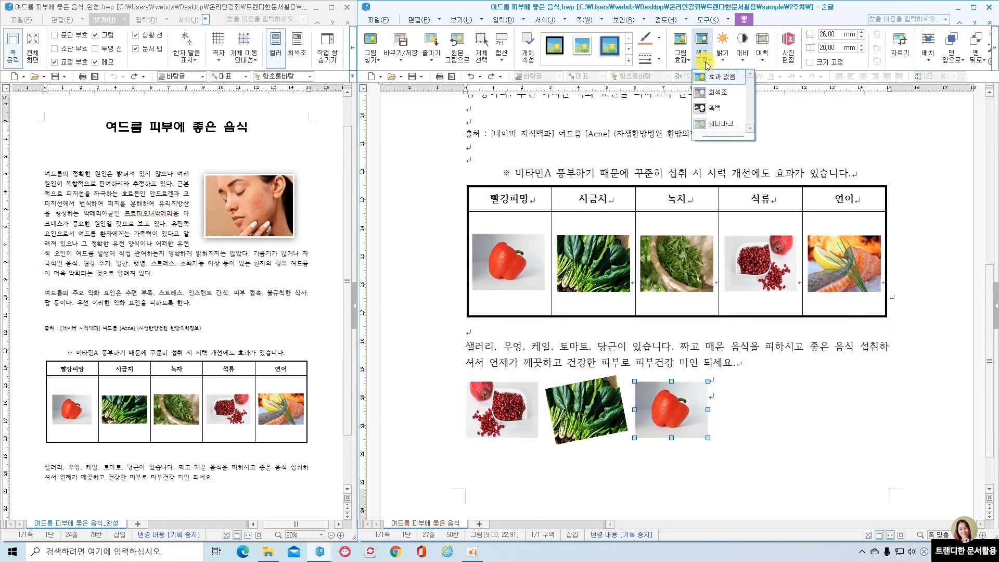
{"action": "left_click", "coordinate": [718, 94]}
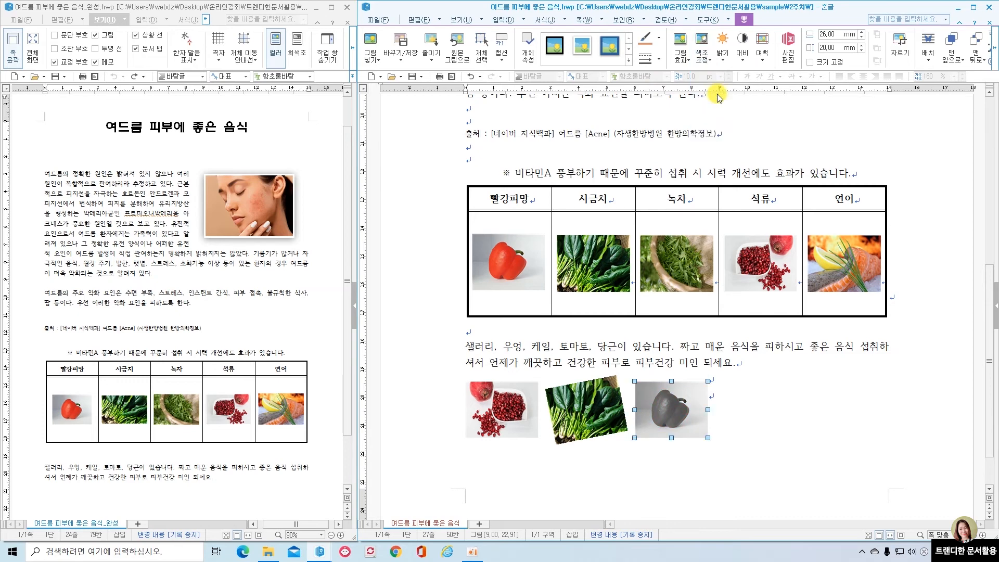
Reset the colour tone of the 빨강피망 copy to 효과 없음
{"action": "left_click", "coordinate": [705, 55]}
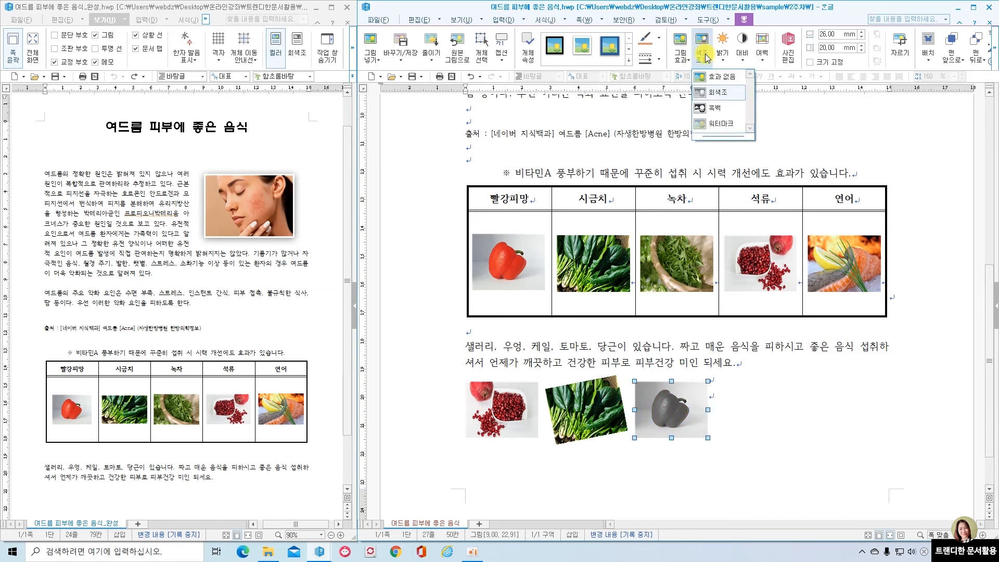
{"action": "left_click", "coordinate": [706, 78]}
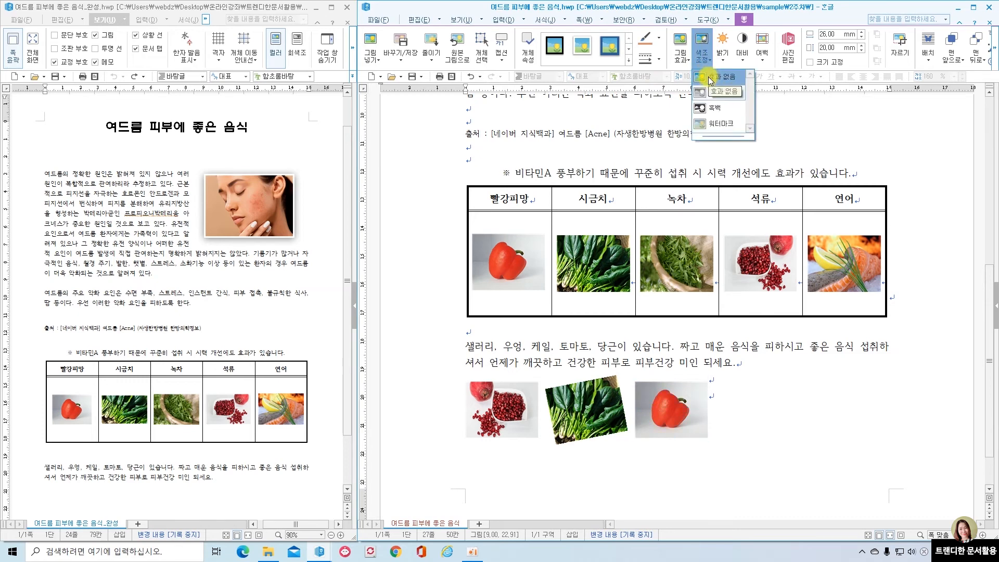
{"action": "left_click", "coordinate": [709, 79]}
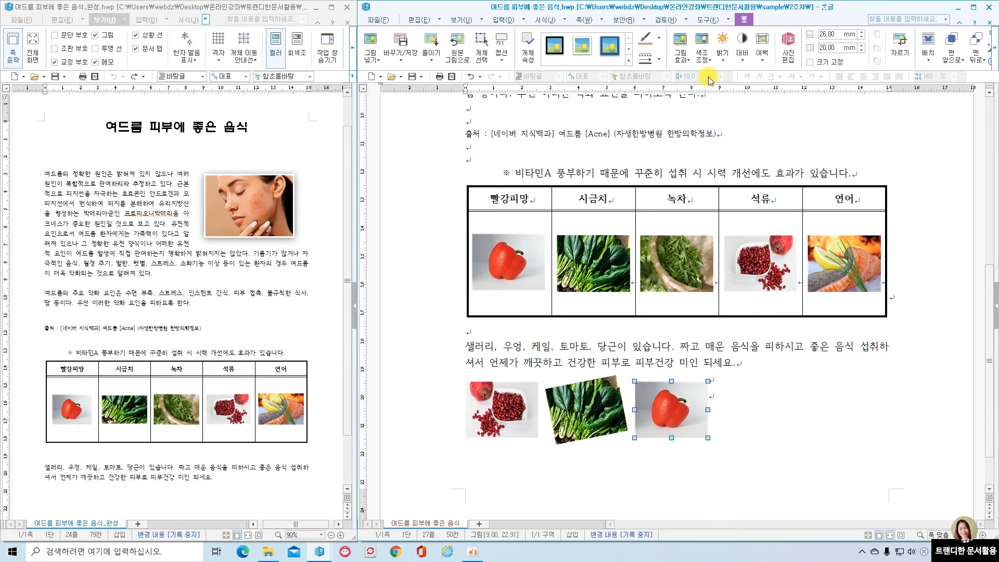
Try the lowest 높게 contrast preset on the 빨강피망 copy and switch it to the highest one
{"action": "left_click", "coordinate": [742, 47]}
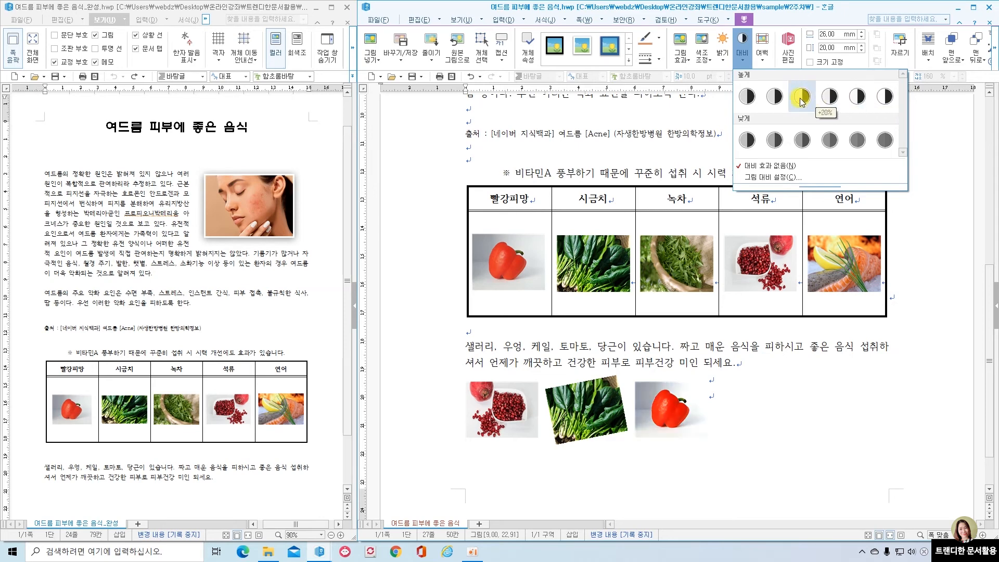
{"action": "left_click", "coordinate": [747, 98]}
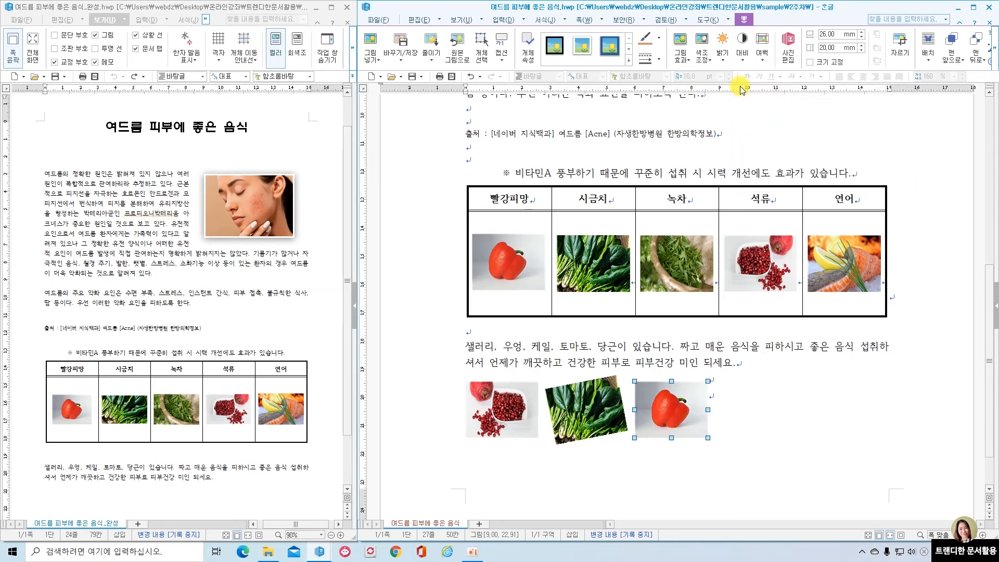
{"action": "left_click", "coordinate": [747, 60]}
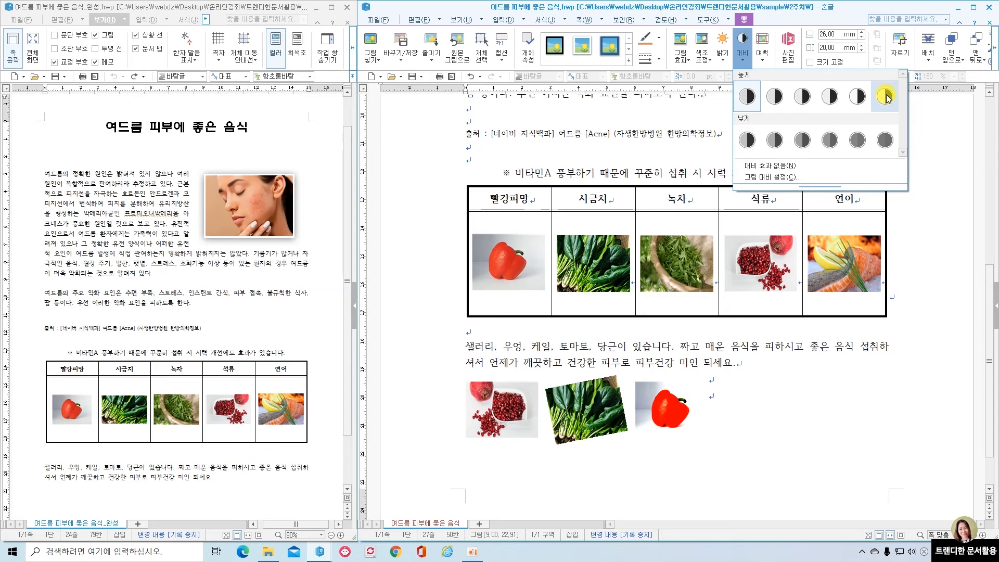
{"action": "left_click", "coordinate": [885, 97]}
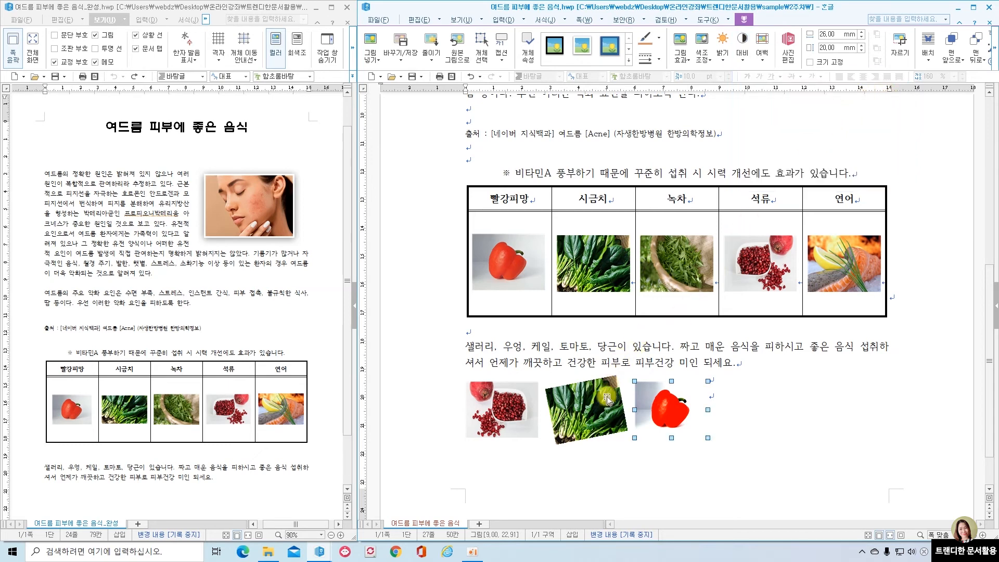
Brighten the tilted 시금치 copy with the third 밝게 brightness preset
{"action": "left_click", "coordinate": [569, 410]}
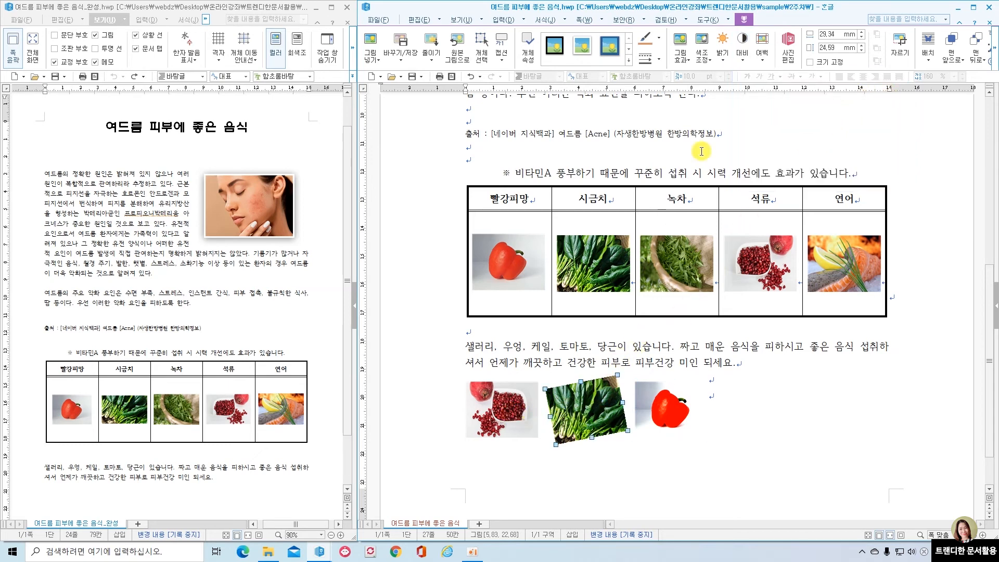
{"action": "left_click", "coordinate": [724, 58]}
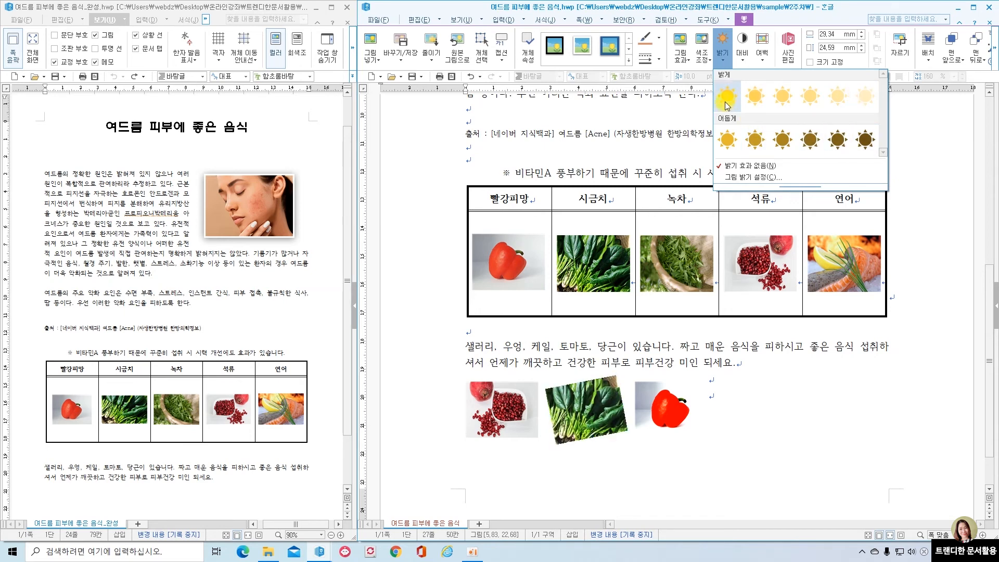
{"action": "left_click", "coordinate": [787, 99]}
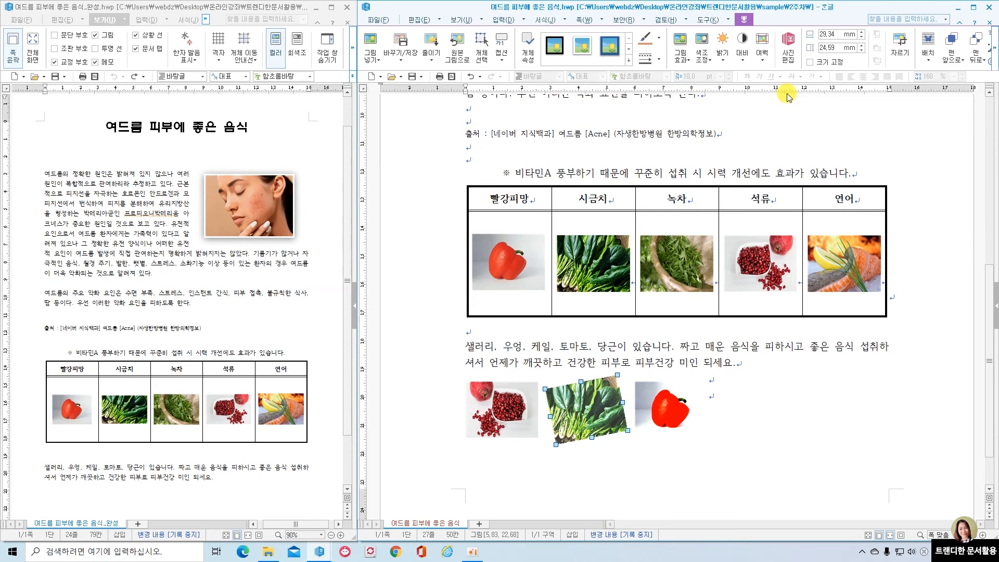
Delete the 석류, 시금치 and 빨강피망 picture copies below the closing paragraph
{"action": "left_click", "coordinate": [508, 406]}
{"action": "key", "text": "Delete"}
{"action": "left_click", "coordinate": [584, 416]}
{"action": "key", "text": "Delete"}
{"action": "left_click", "coordinate": [662, 418]}
{"action": "key", "text": "Delete"}
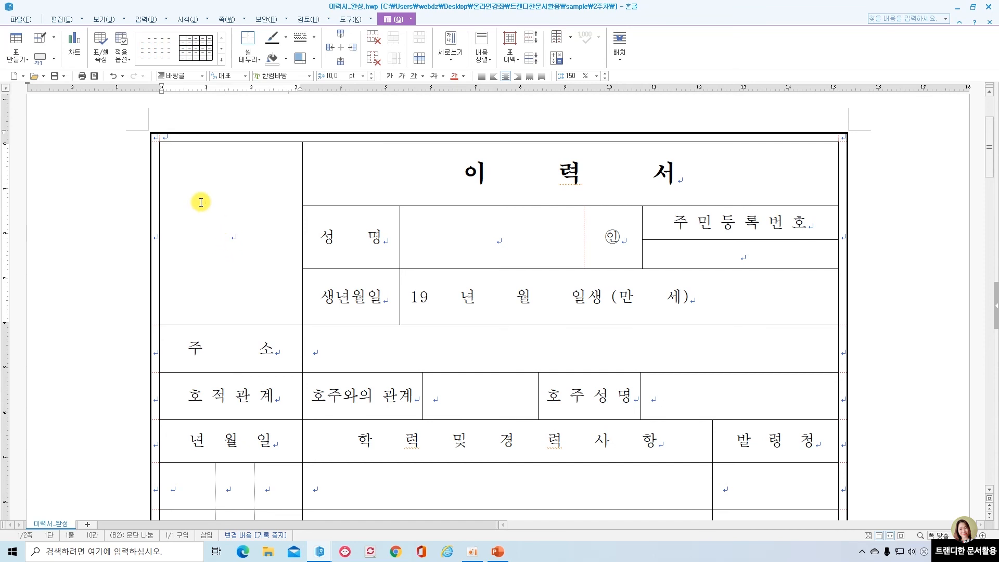
Try inserting the 프로필사진 picture with 글자처럼 취급 into the 이력서 photo cell and delete it again
{"action": "left_click", "coordinate": [148, 20]}
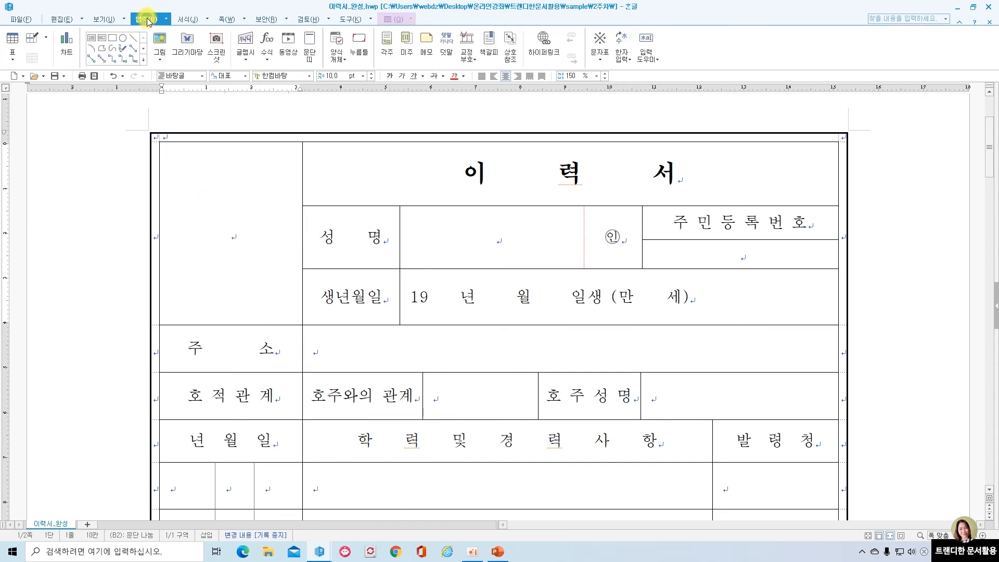
{"action": "left_click", "coordinate": [159, 41]}
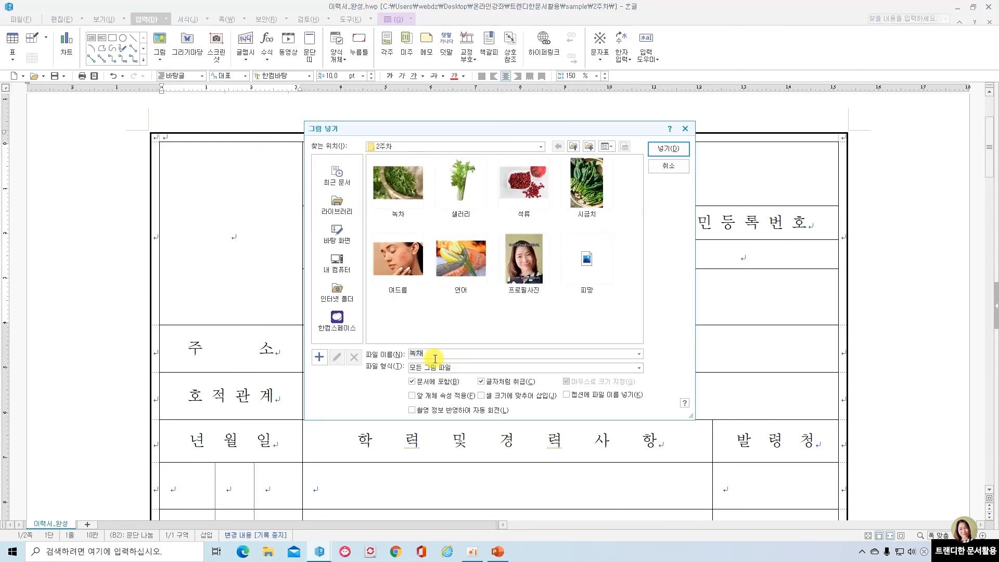
{"action": "left_click", "coordinate": [523, 264]}
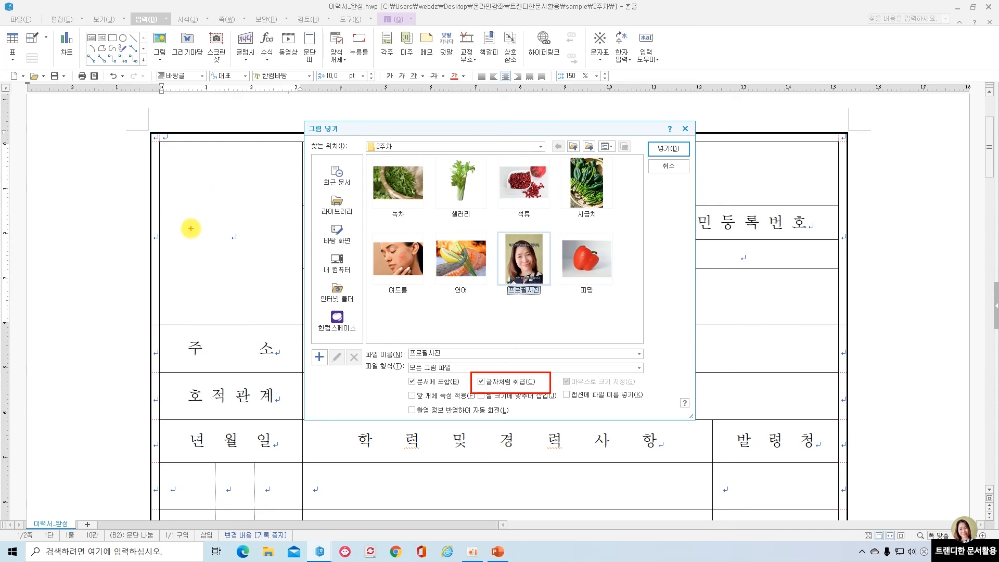
{"action": "left_click", "coordinate": [662, 156]}
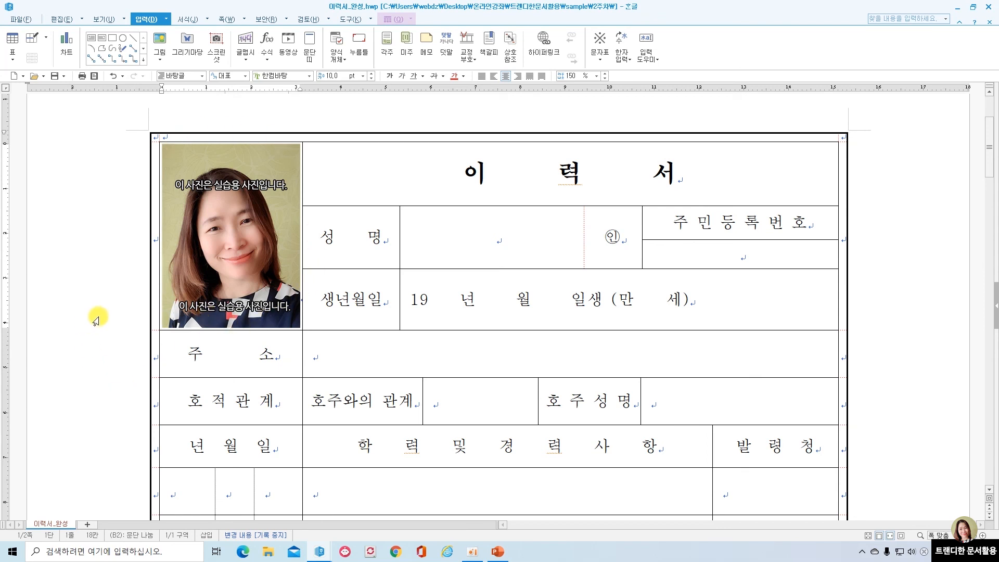
{"action": "left_click", "coordinate": [255, 261]}
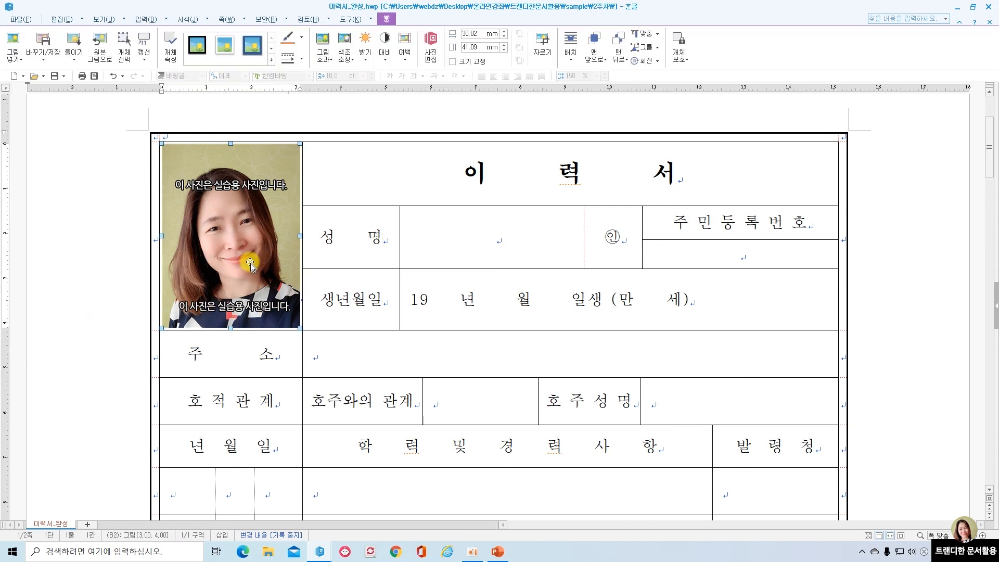
{"action": "key", "text": "Delete"}
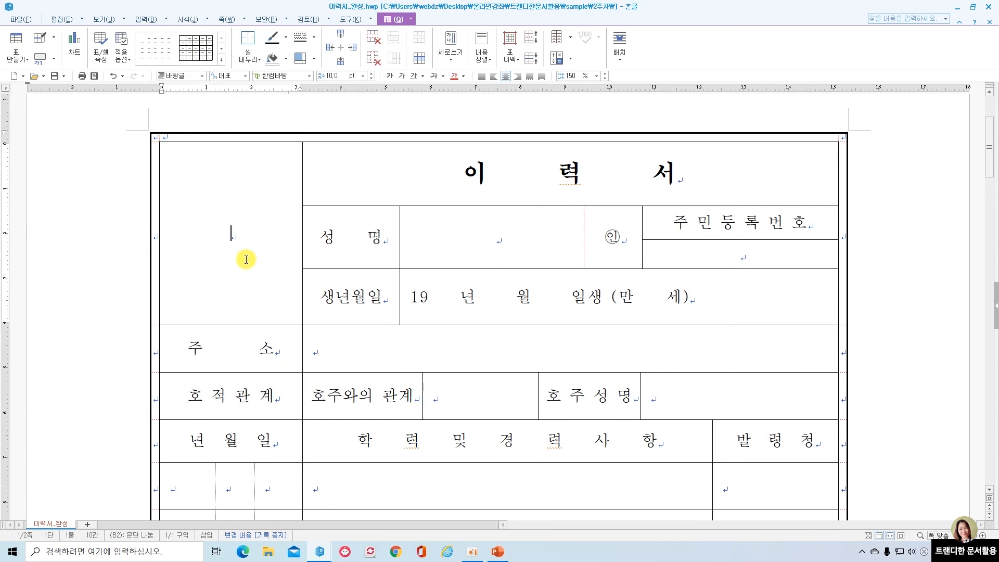
Fill the background of the 이력서 photo cell with the 프로필사진 picture, fitted to the cell size
{"action": "right_click", "coordinate": [231, 230]}
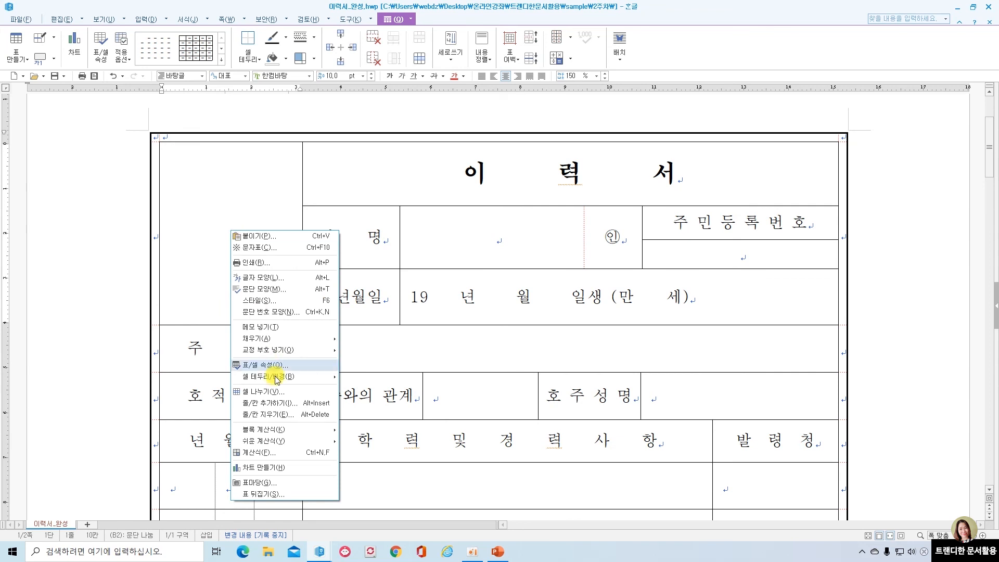
{"action": "mouse_move", "coordinate": [284, 382]}
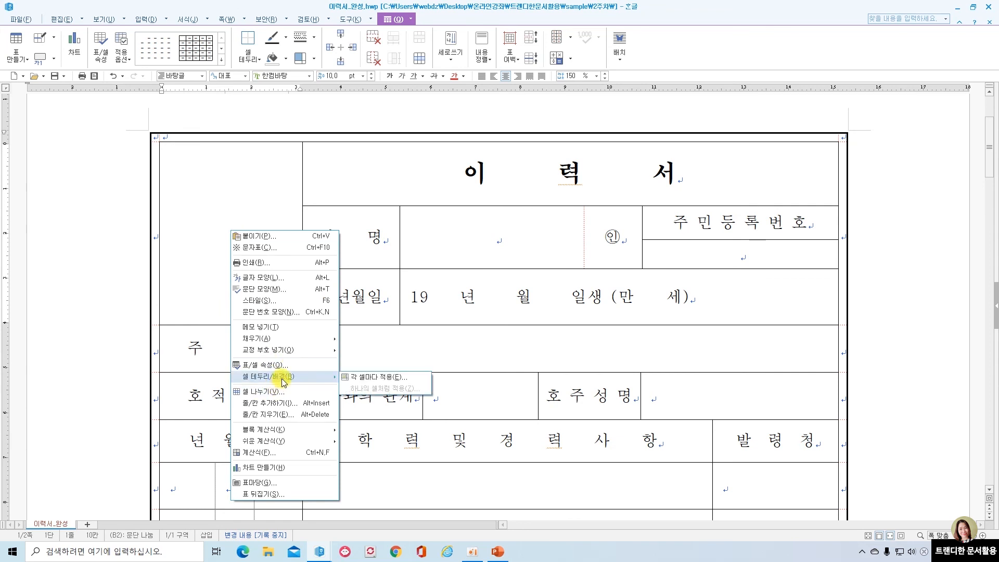
{"action": "left_click", "coordinate": [384, 378]}
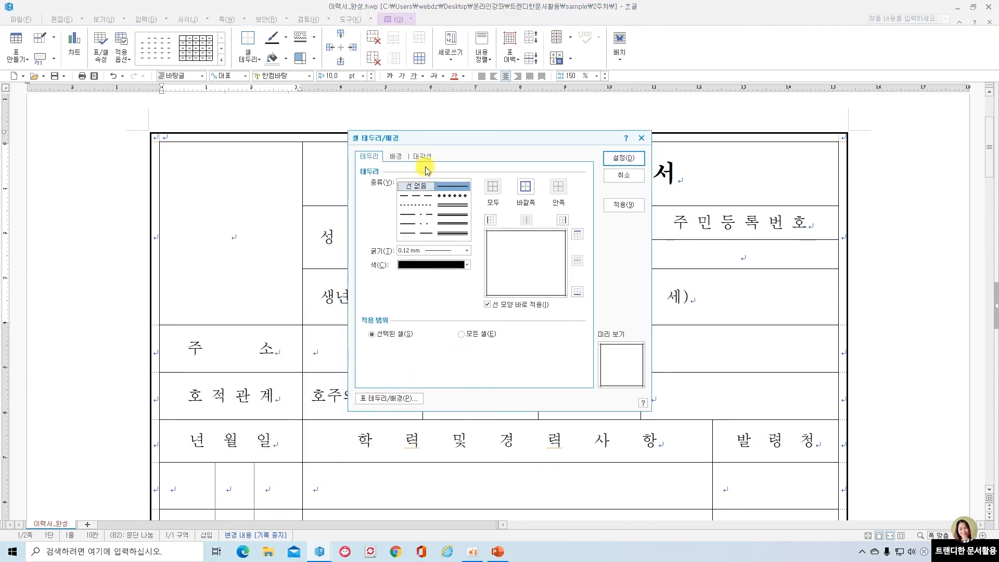
{"action": "left_click", "coordinate": [399, 158]}
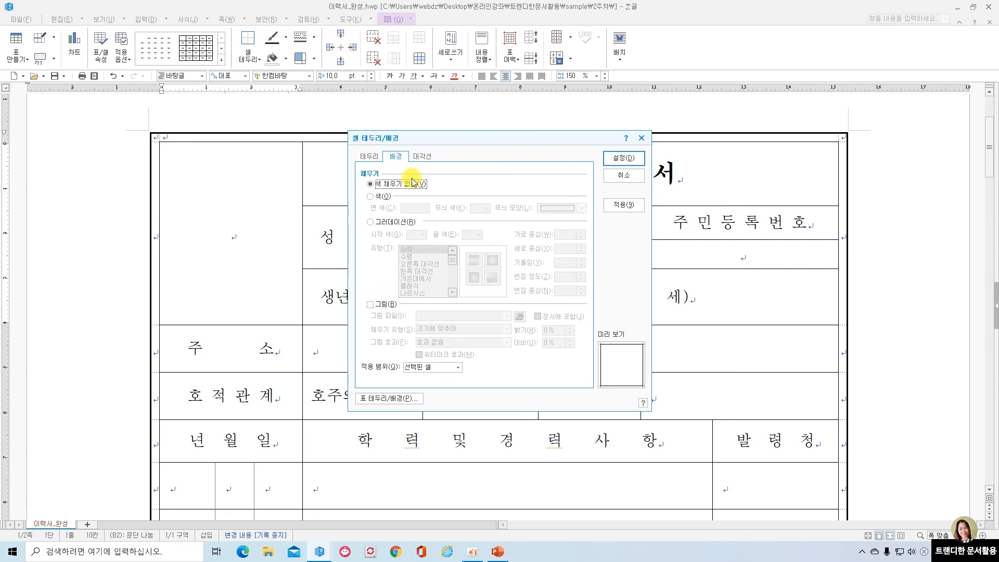
{"action": "left_click", "coordinate": [371, 304]}
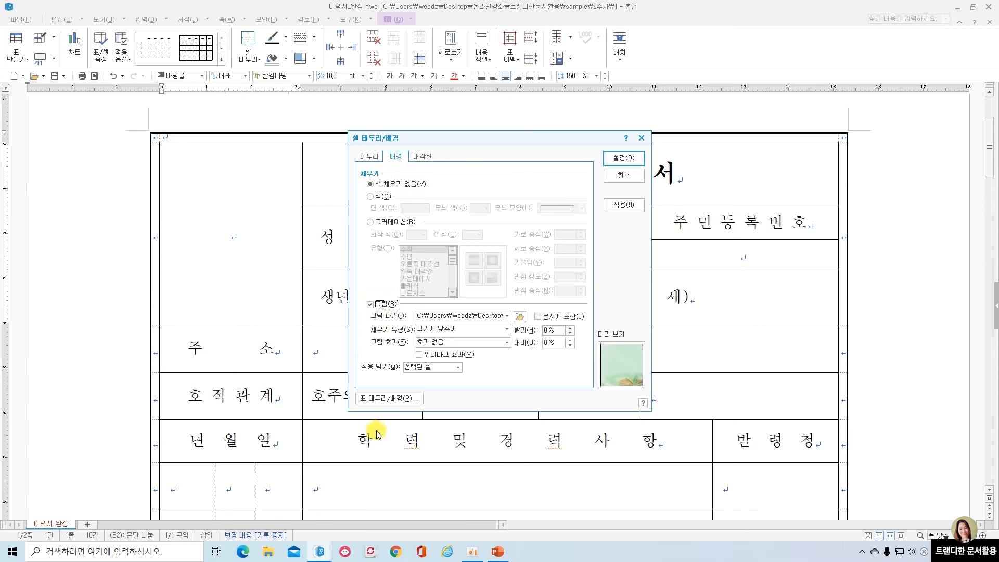
{"action": "left_click", "coordinate": [518, 315]}
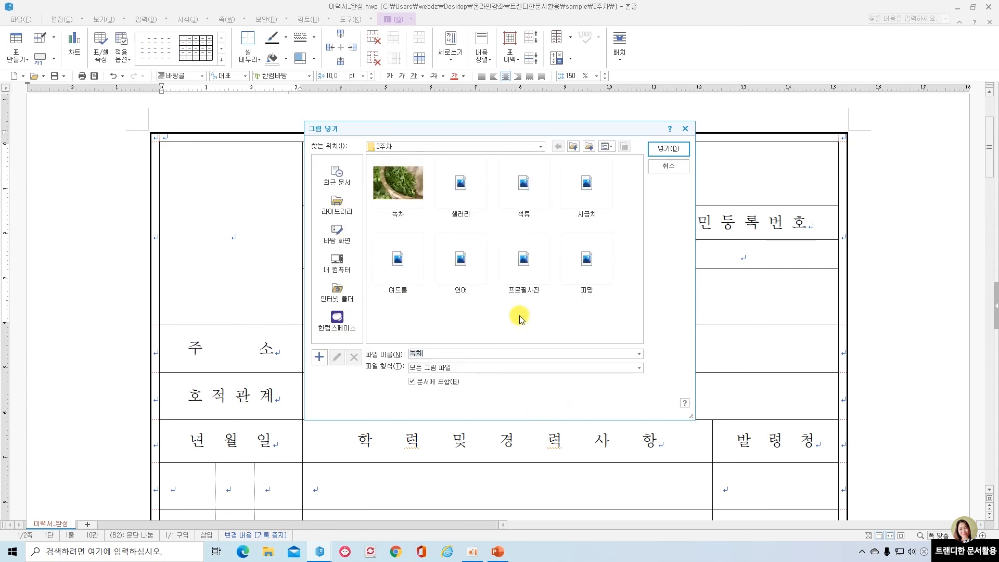
{"action": "left_click", "coordinate": [525, 262]}
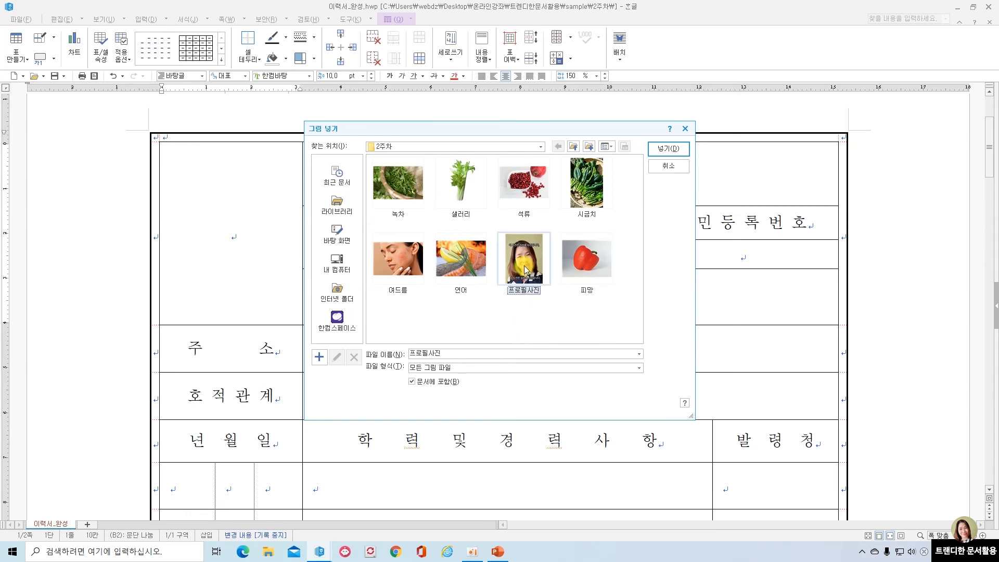
{"action": "left_click", "coordinate": [670, 150]}
{"action": "left_click", "coordinate": [624, 158]}
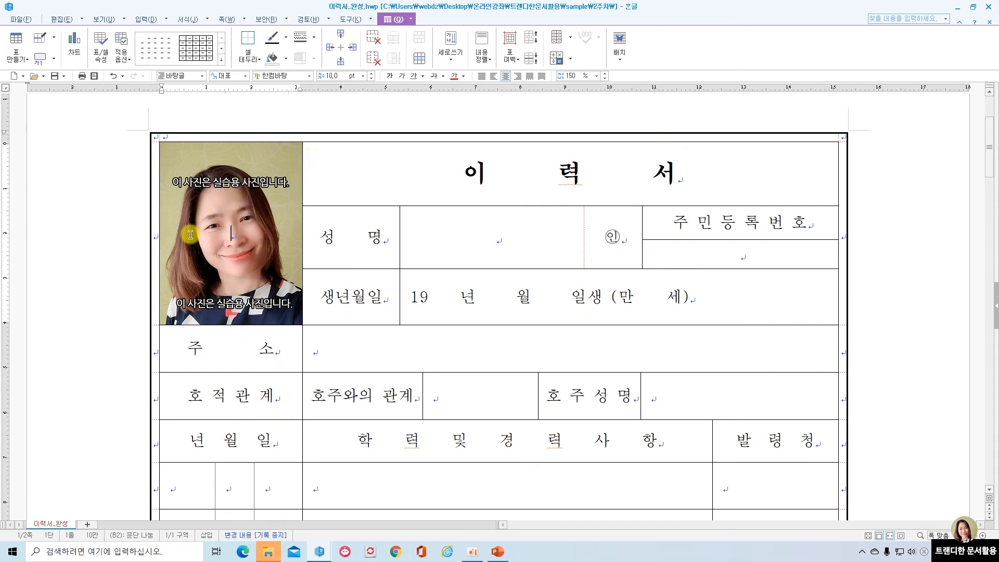
Test entering short sample text over the background photo in the cell and erase it
{"action": "type", "text": "하늘얼"}
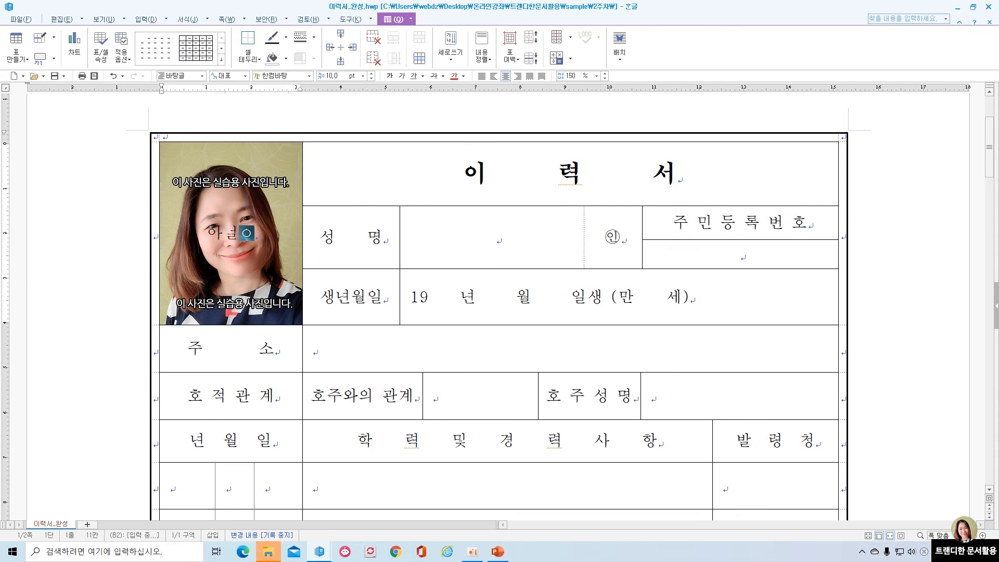
{"action": "key", "text": "BackSpace"}
{"action": "key", "text": "BackSpace"}
{"action": "key", "text": "BackSpace"}
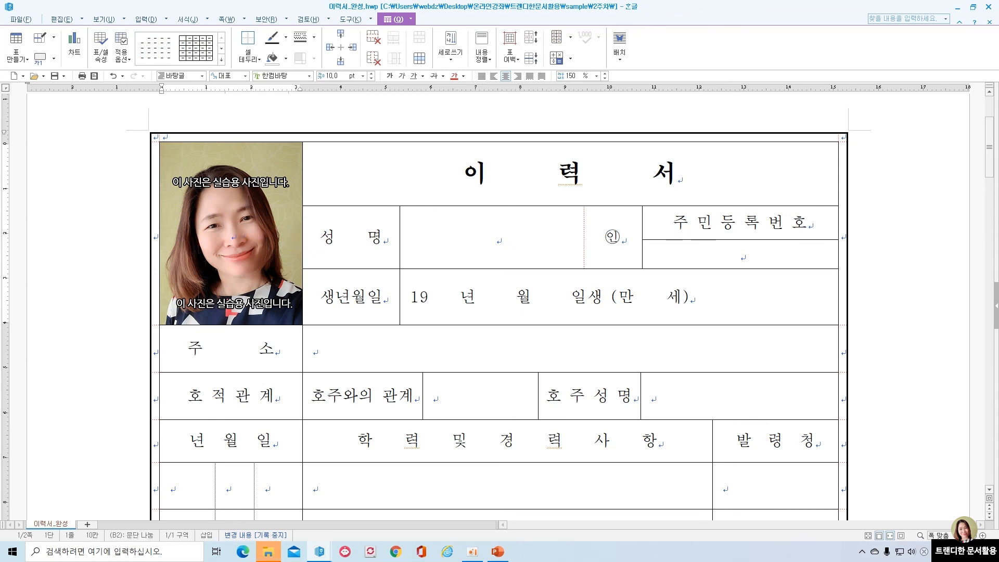